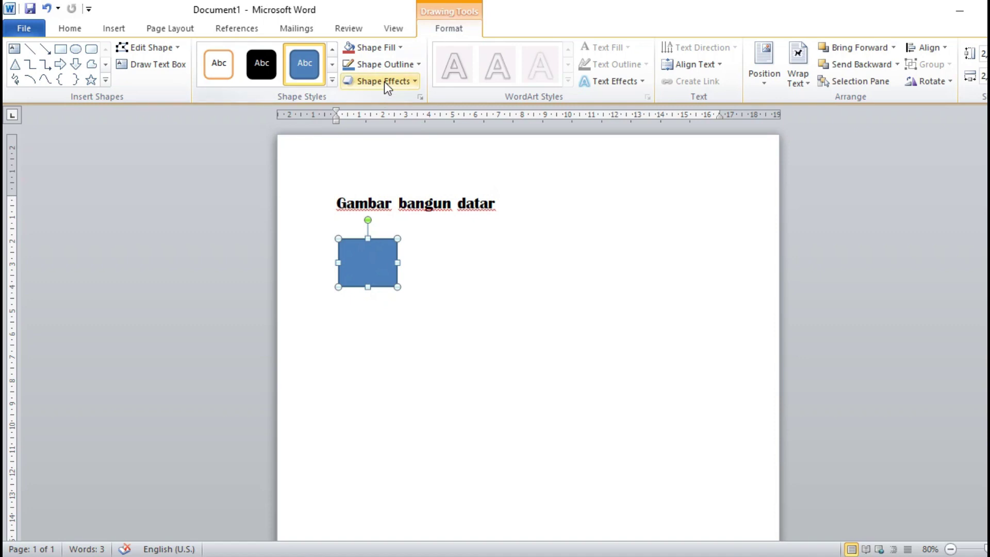
Step: Give the rectangle under 'Gambar bangun datar' an orange fill and a black outline
click(400, 45)
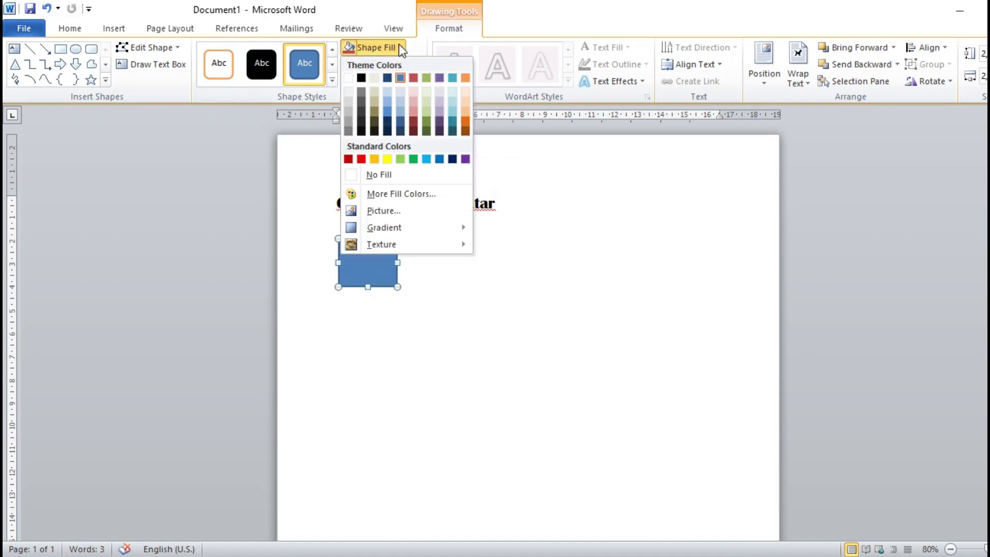
click(375, 158)
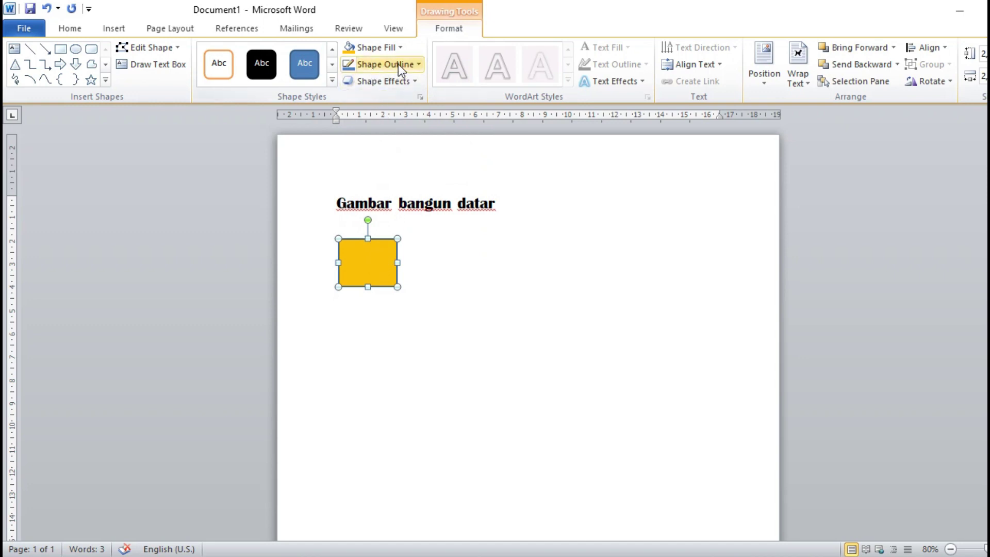
click(416, 65)
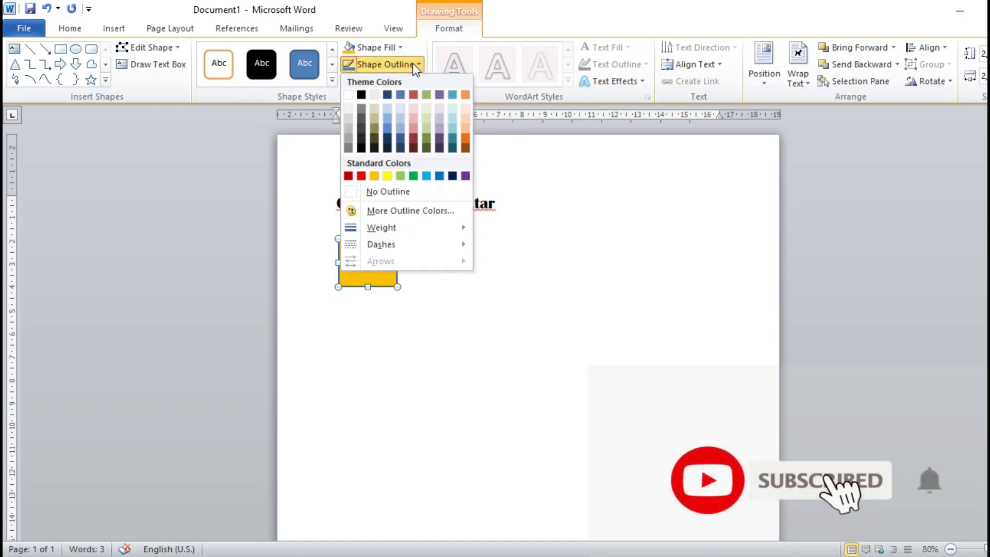
click(361, 95)
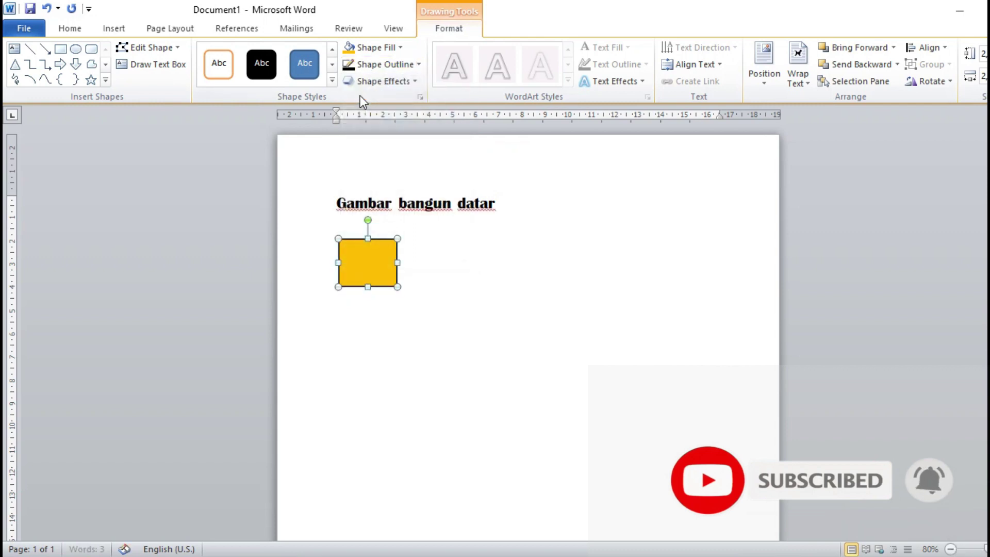
Step: Deselect the rectangle by clicking an empty spot on the page
click(427, 279)
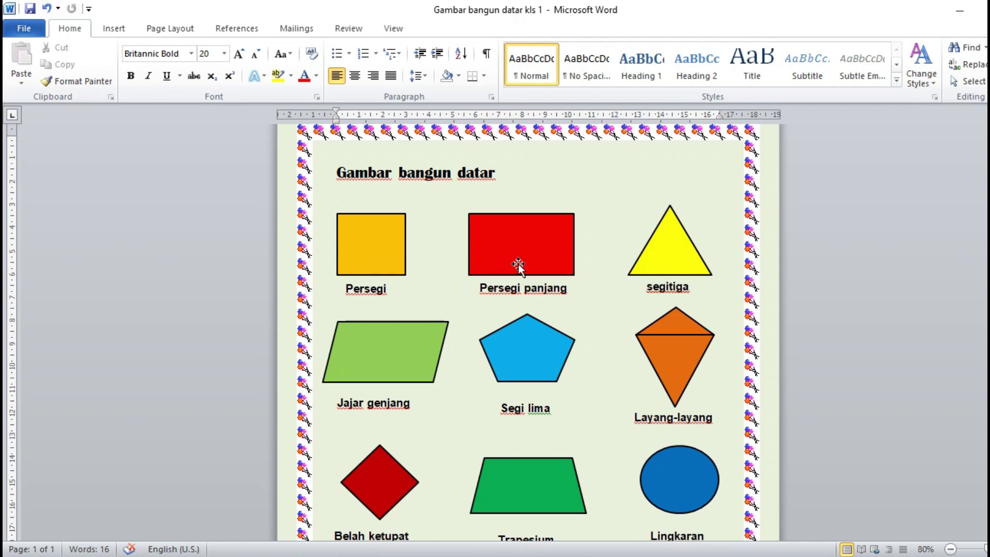
Step: Scroll down and back up through the finished worksheet to review the nine shapes
scroll(549, 349, down, 2)
scroll(549, 348, up, 2)
scroll(549, 348, down, 1)
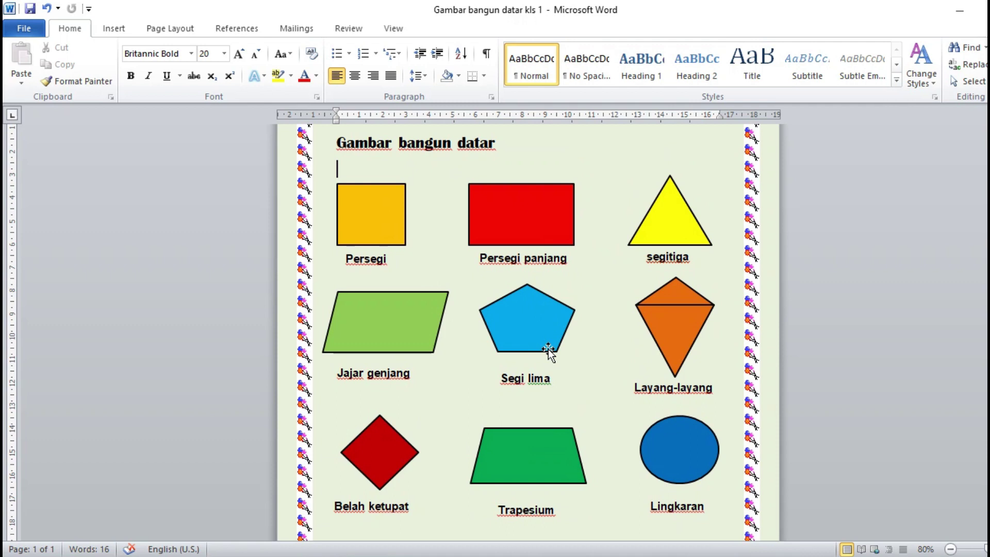
scroll(549, 349, up, 2)
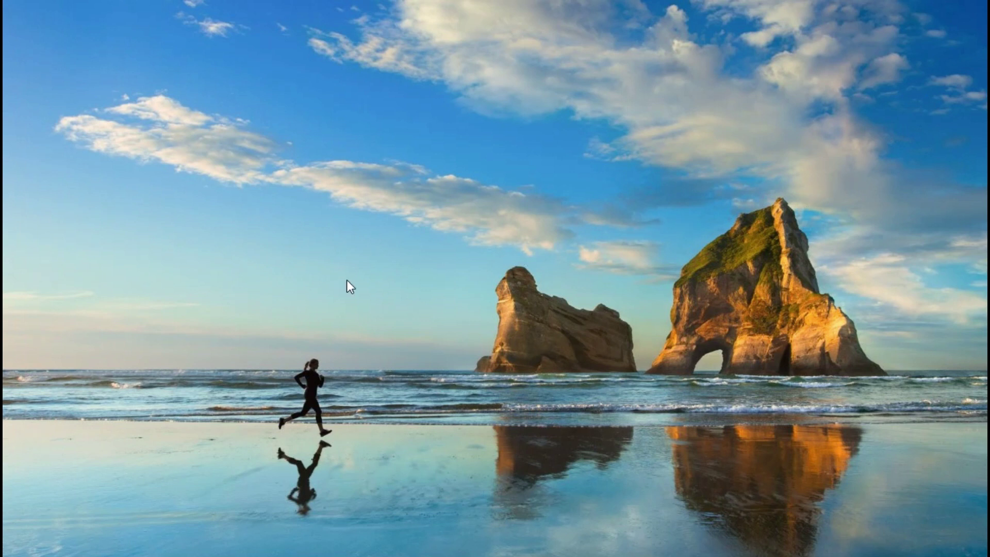
Step: Launch Microsoft Word 2010 from the Start menu's Microsoft Office group
click(21, 550)
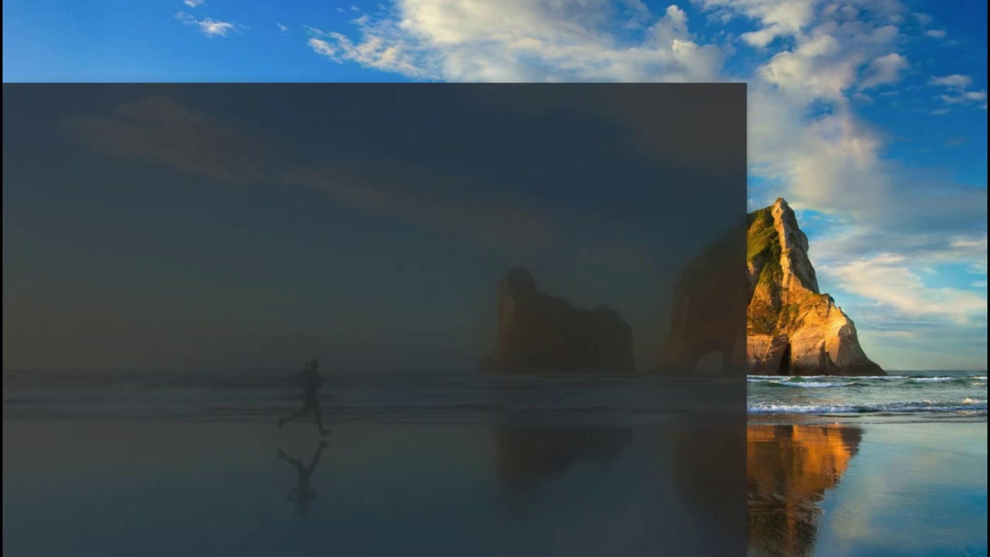
scroll(203, 342, down, 15)
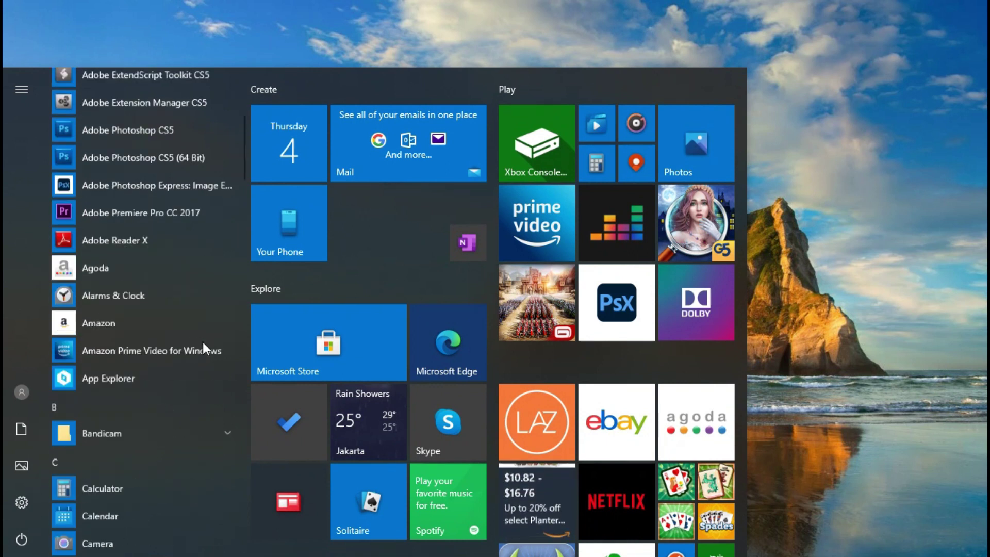
scroll(202, 341, down, 10)
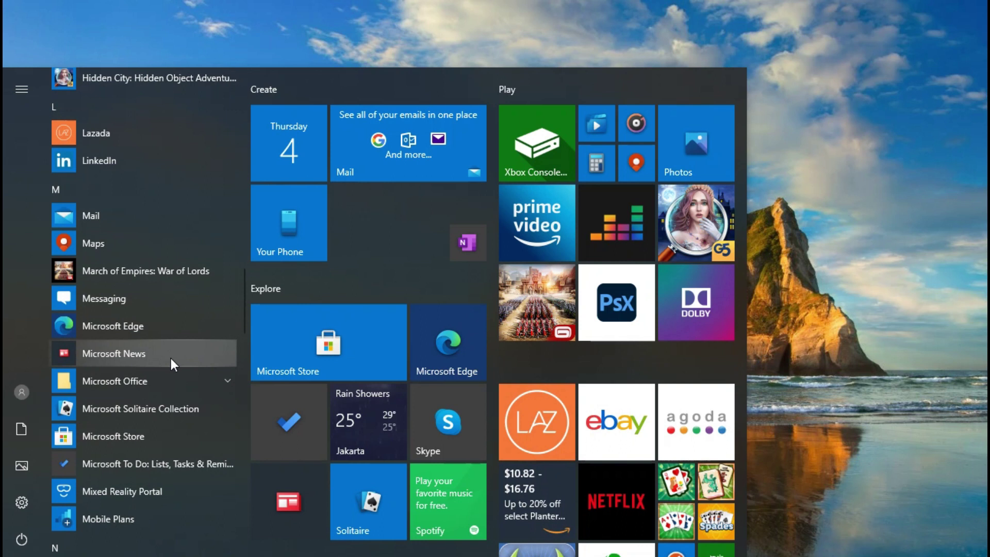
click(138, 381)
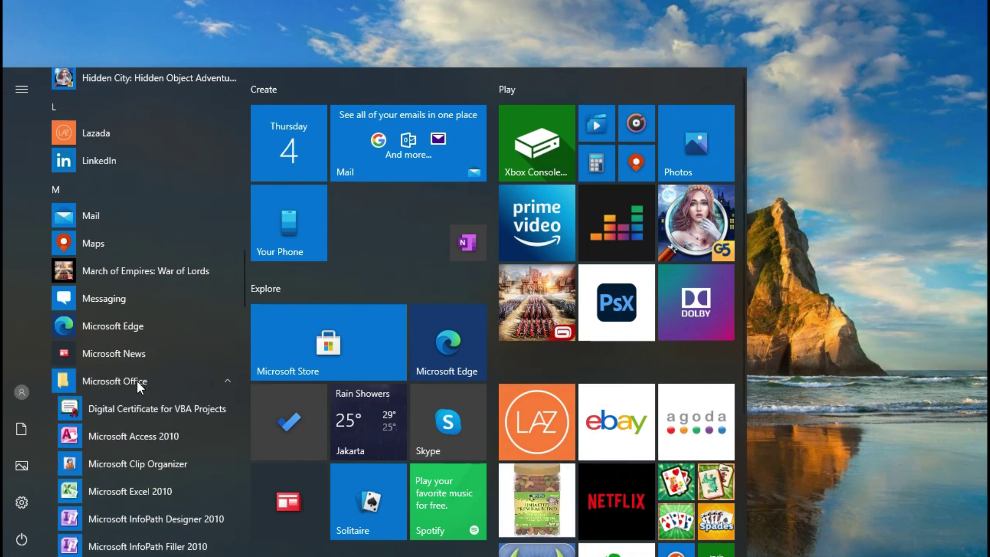
scroll(136, 379, down, 8)
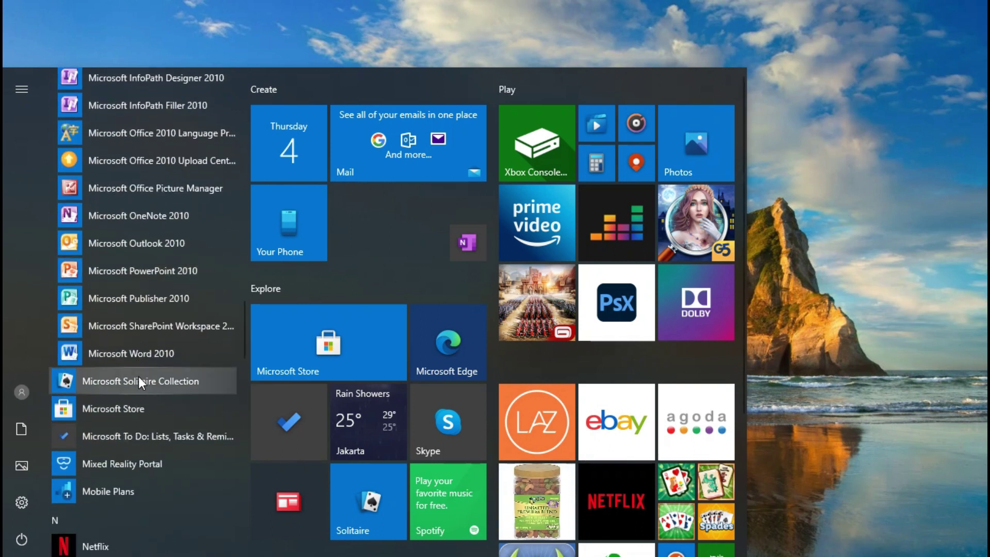
click(146, 354)
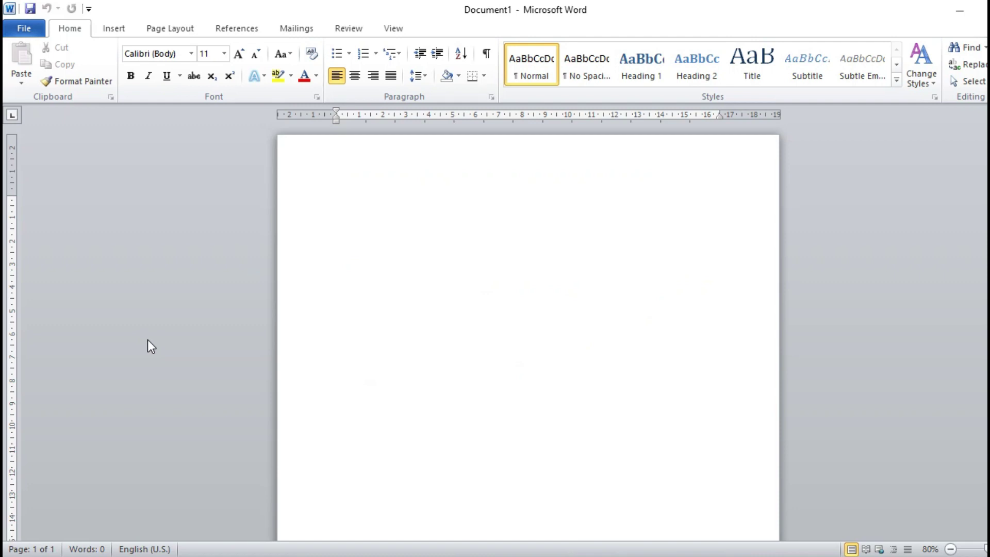
Step: Add the heading 'gambar bangun datar' in 20 pt Britannic Bold, with an empty line below
text(gambar ban)
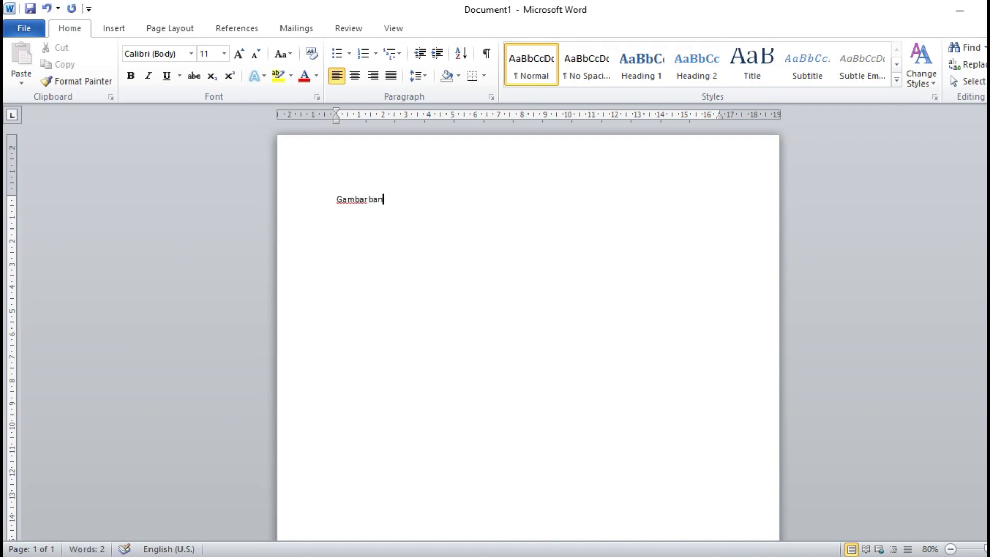
text(gun datar)
drag(337, 199, 422, 200)
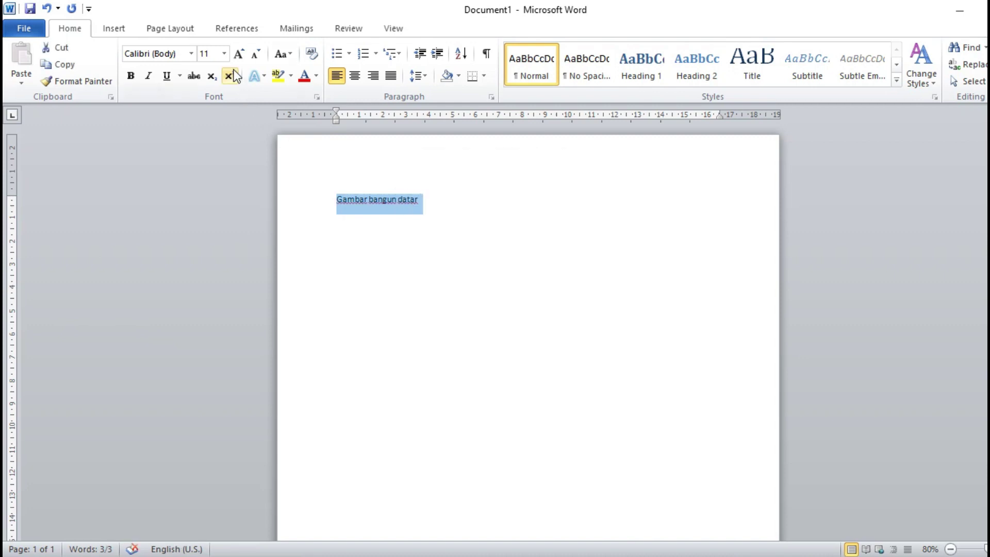
click(225, 53)
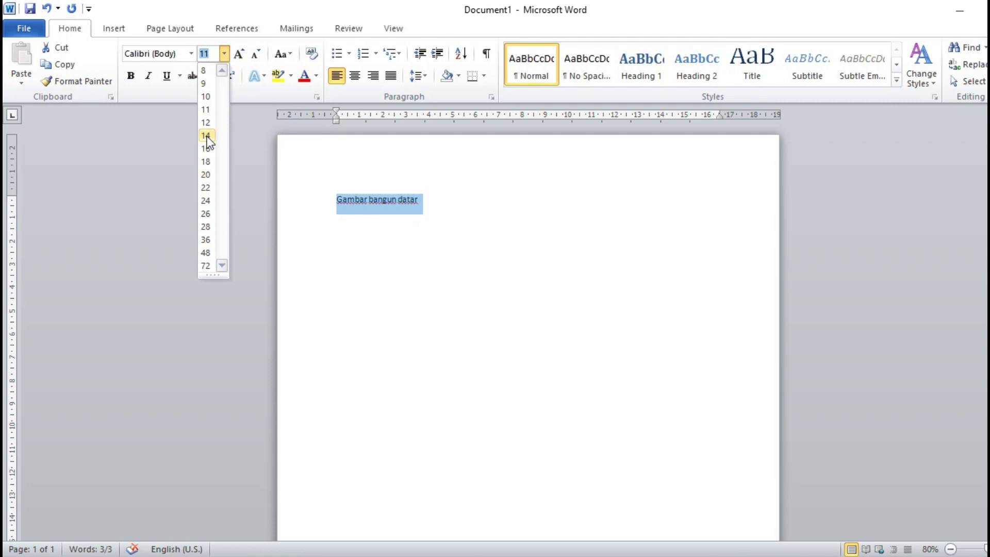
click(206, 175)
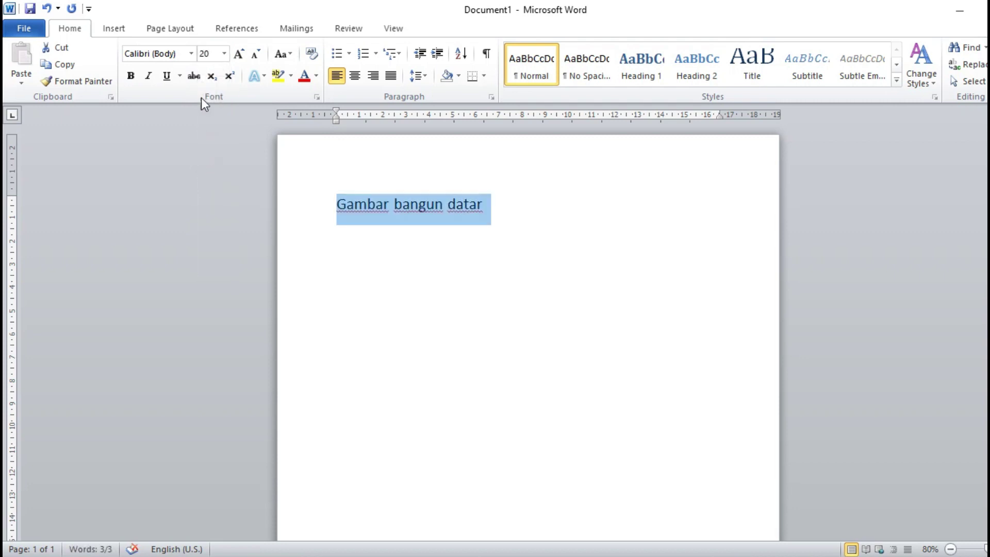
click(191, 54)
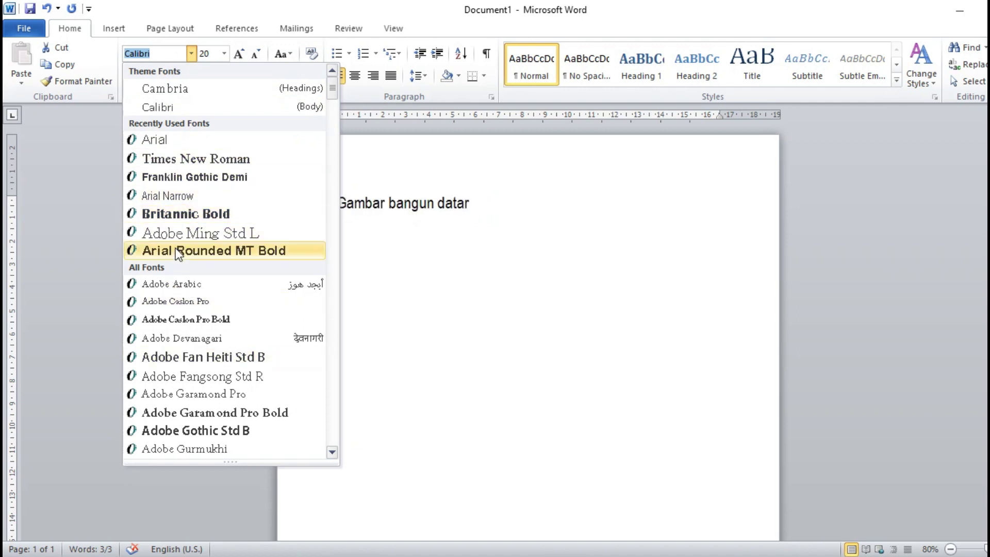
click(169, 214)
click(510, 222)
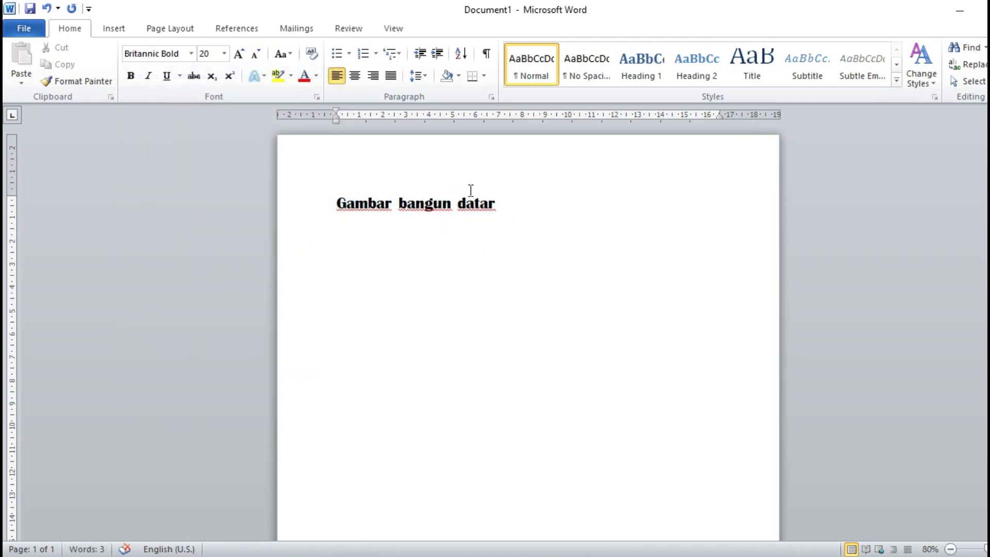
key(Return)
Step: Draw a rectangle below the heading and resize it into a near-square
click(115, 30)
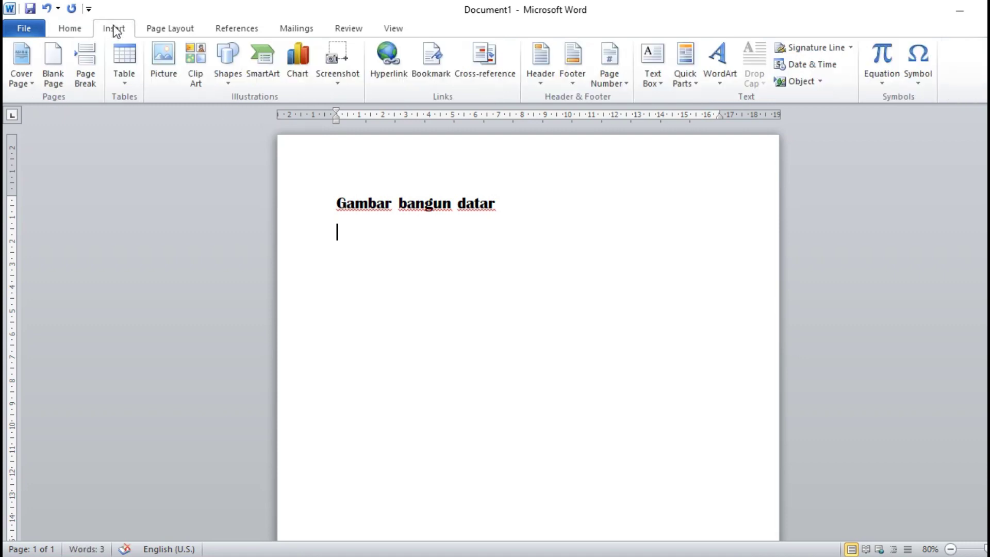
click(231, 81)
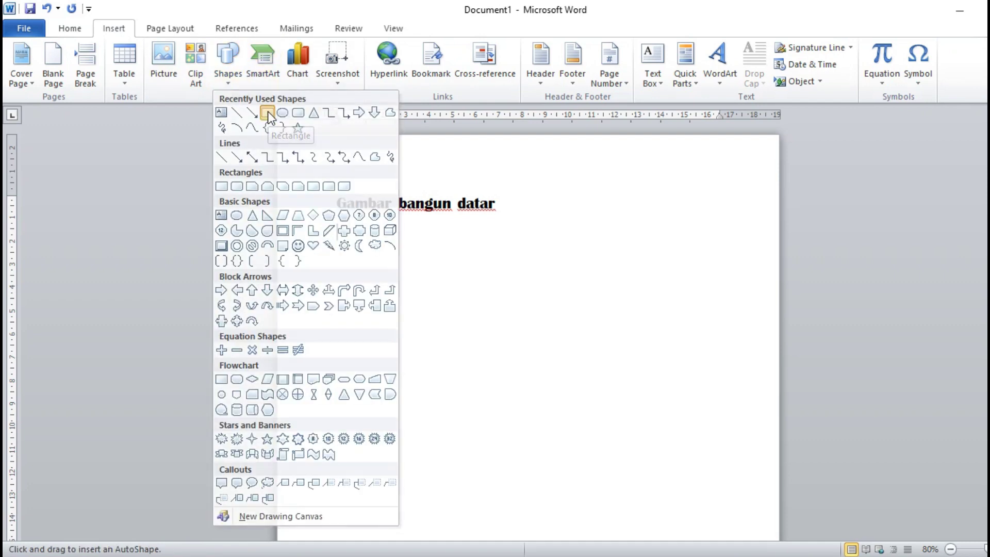
click(268, 112)
drag(338, 238, 411, 291)
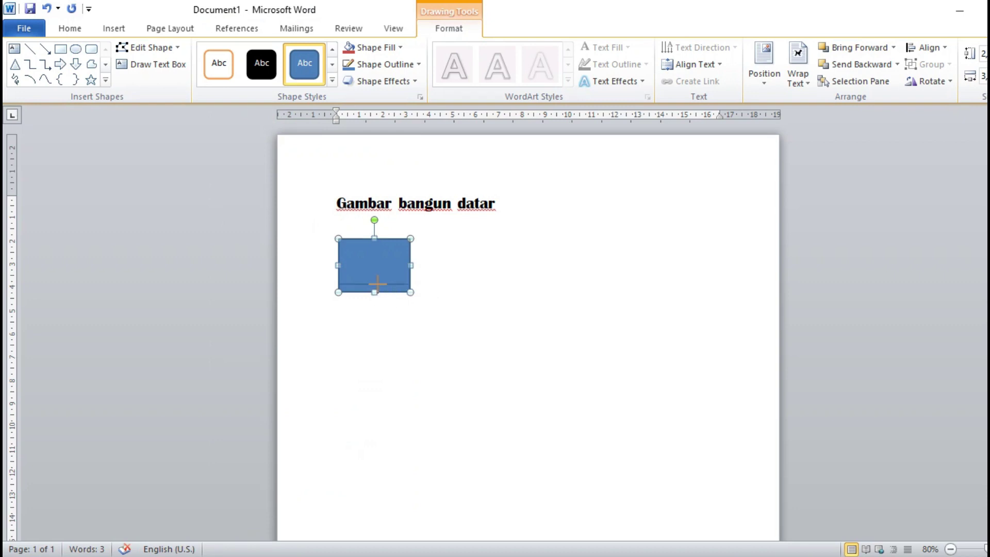
drag(377, 290, 378, 286)
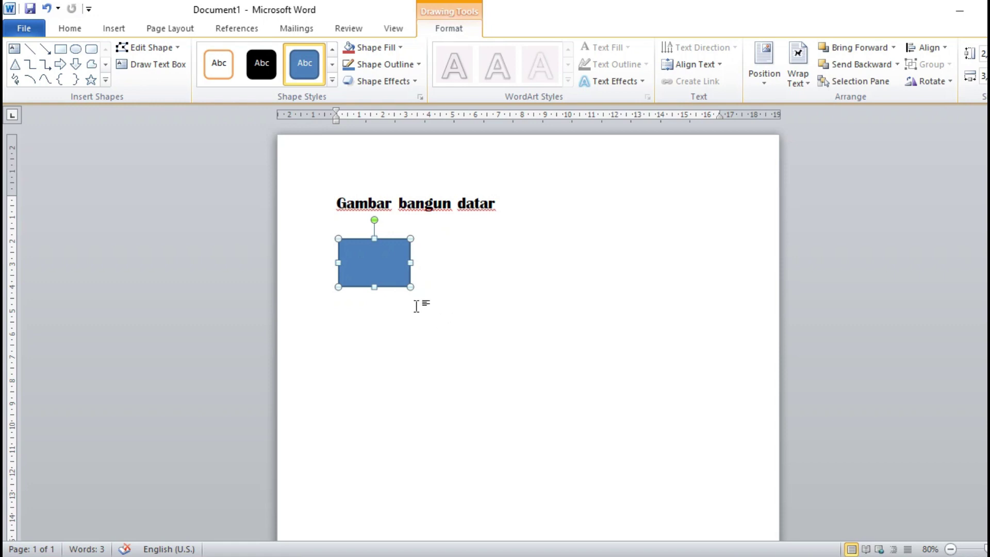
drag(410, 262, 397, 263)
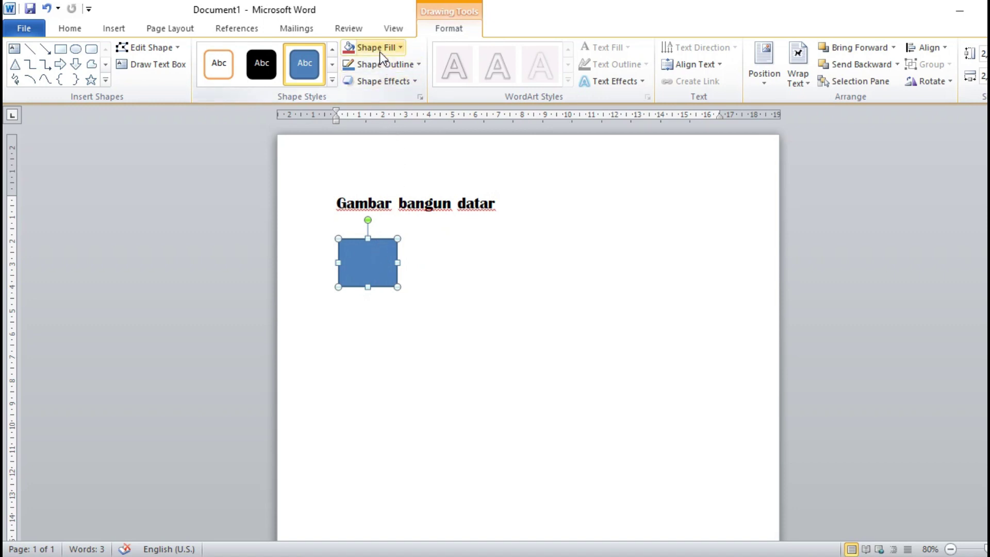
Step: Fill the square orange, keep its outline black, and deselect it
click(400, 47)
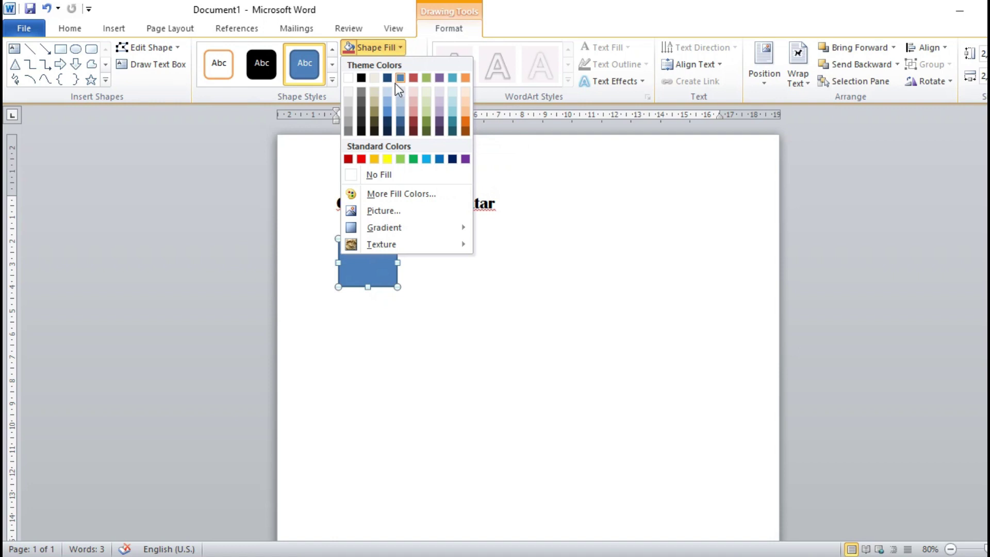
click(374, 159)
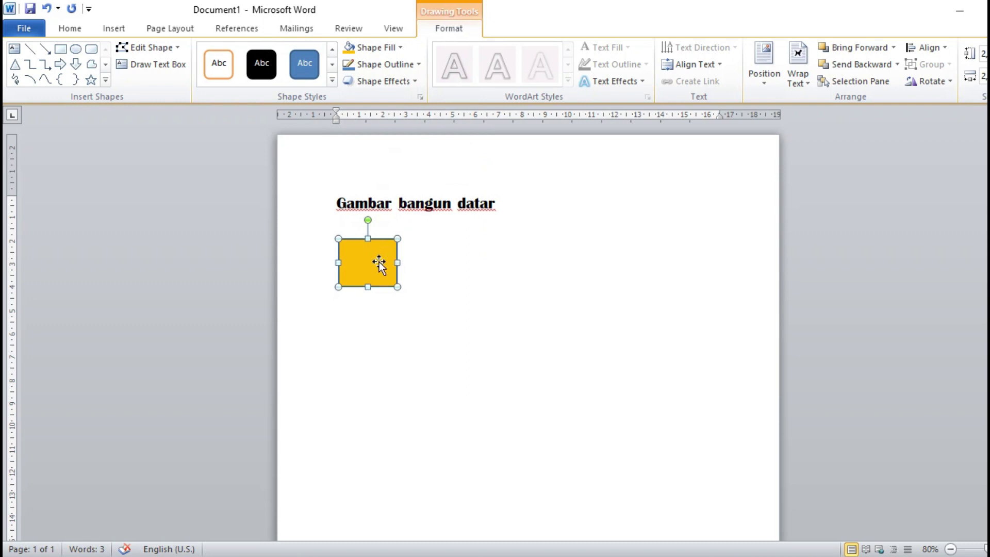
click(415, 65)
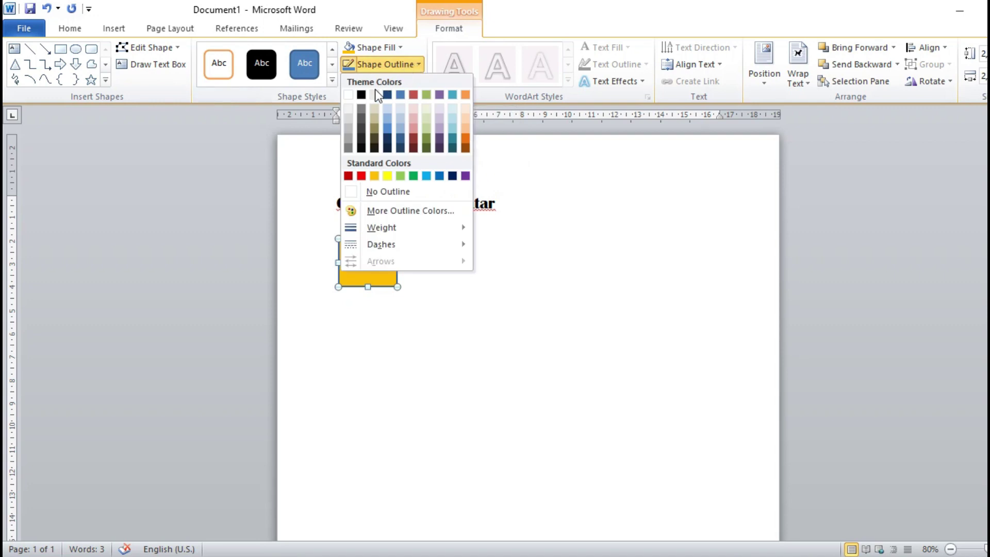
click(361, 95)
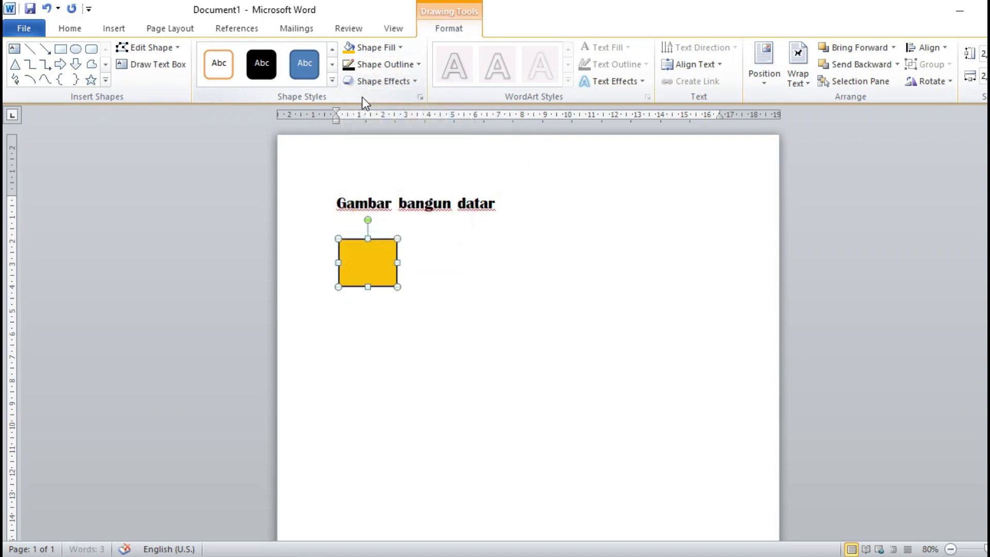
click(426, 277)
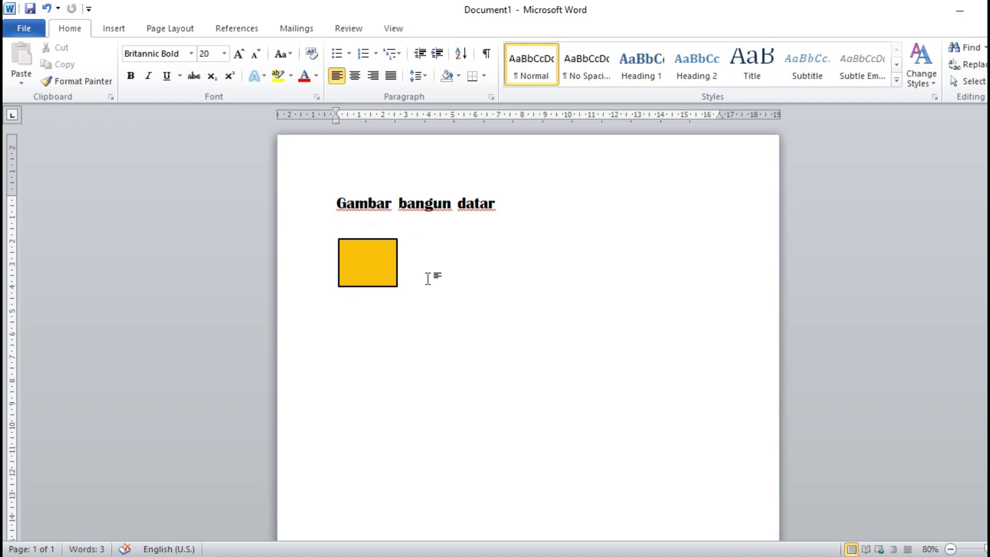
Step: Draw a wider rectangle to the right of the square
click(328, 228)
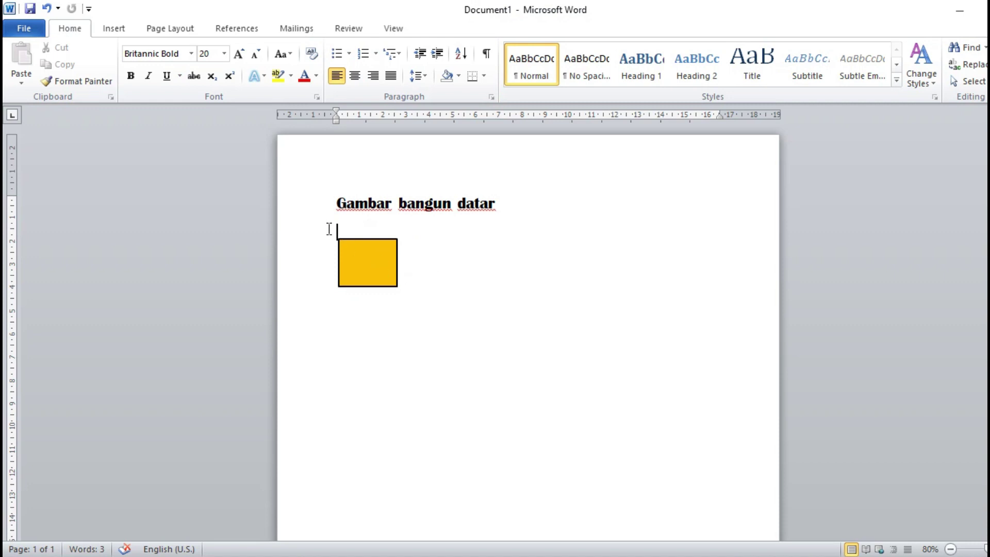
click(114, 29)
click(228, 83)
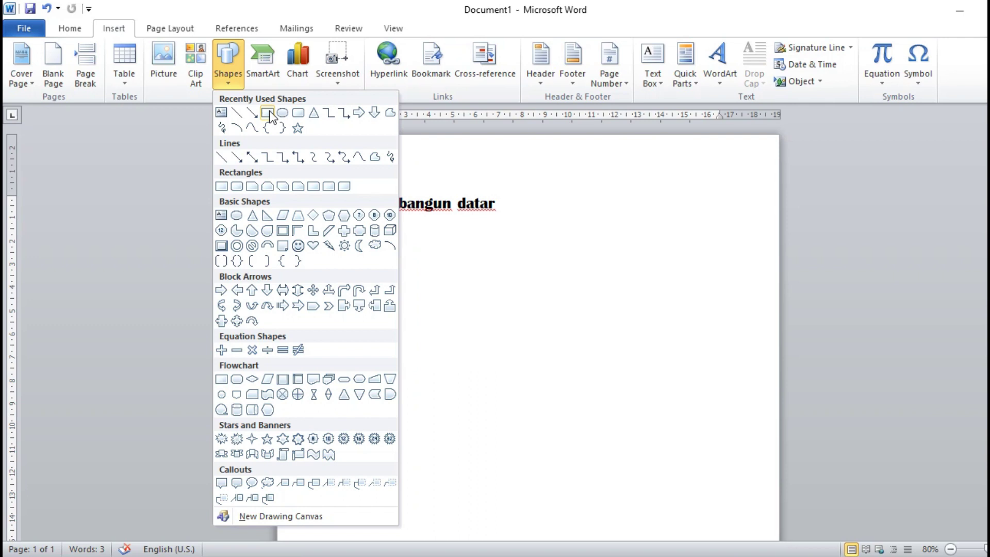
click(268, 113)
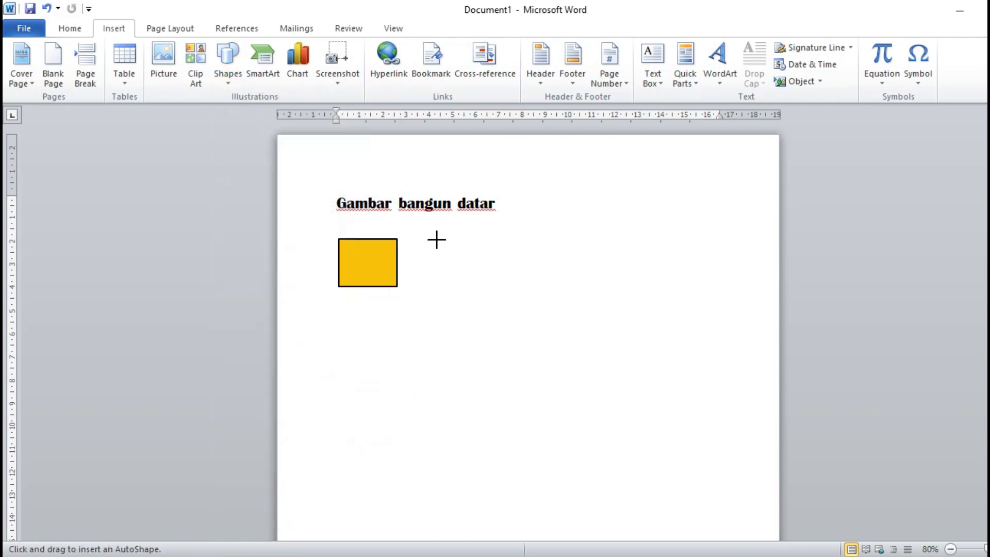
drag(465, 238, 572, 287)
drag(523, 265, 513, 265)
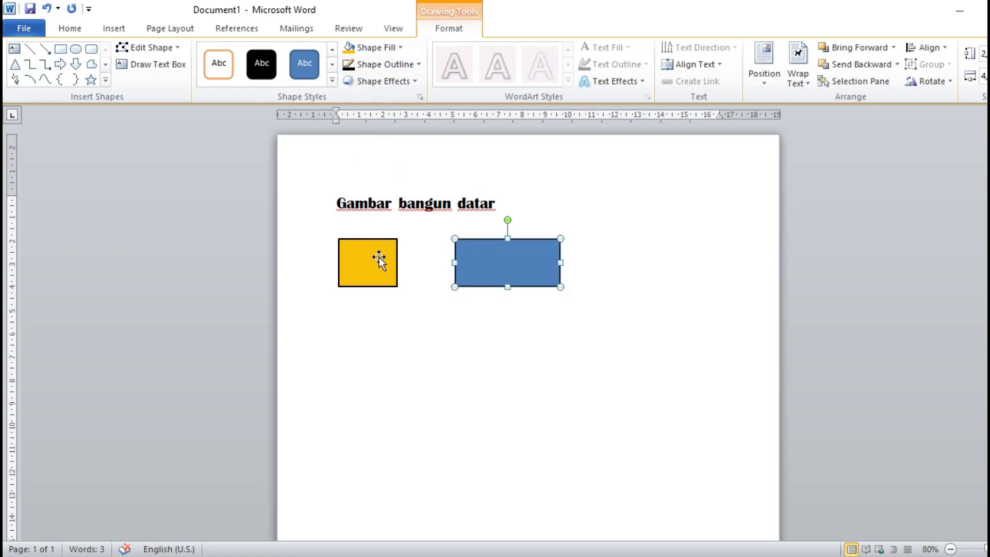
Step: Fill the new rectangle red and nudge it and the square slightly right
click(400, 47)
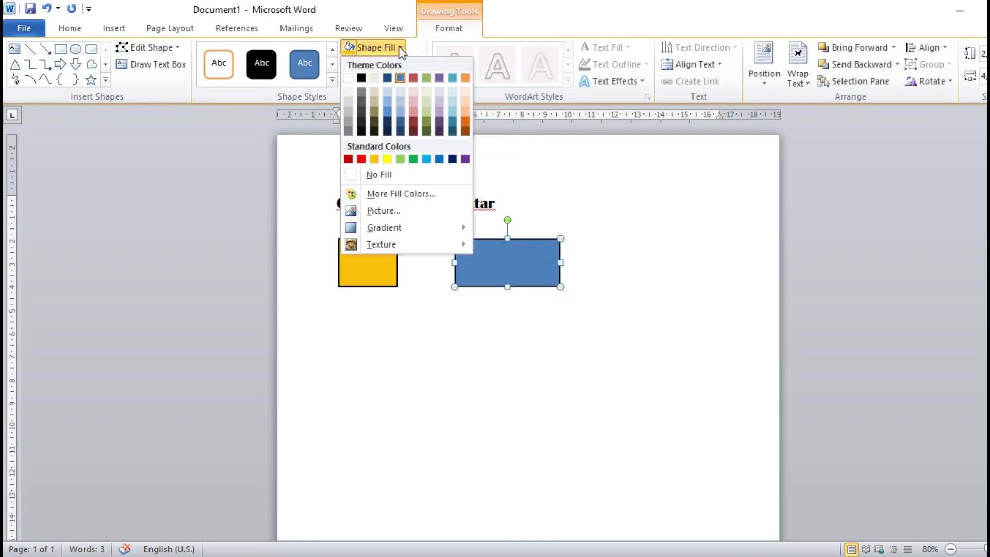
click(361, 159)
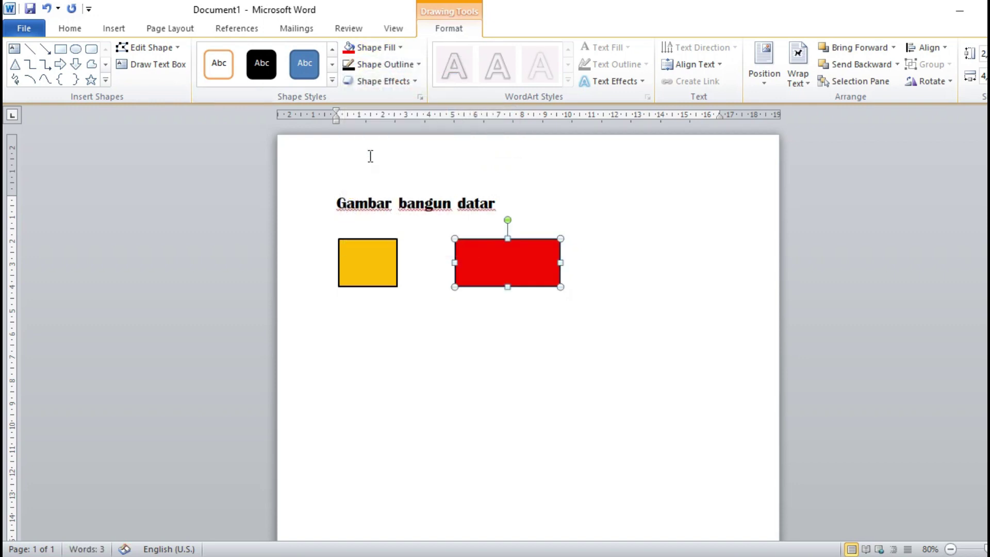
drag(507, 269, 518, 268)
drag(364, 266, 371, 266)
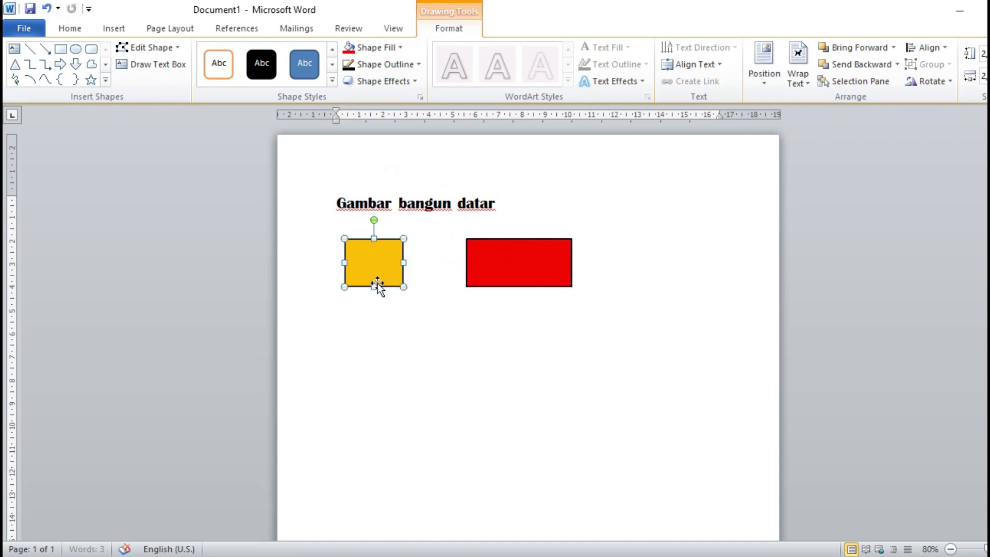
Step: Draw an isosceles triangle right of the red rectangle and enlarge it slightly
click(594, 299)
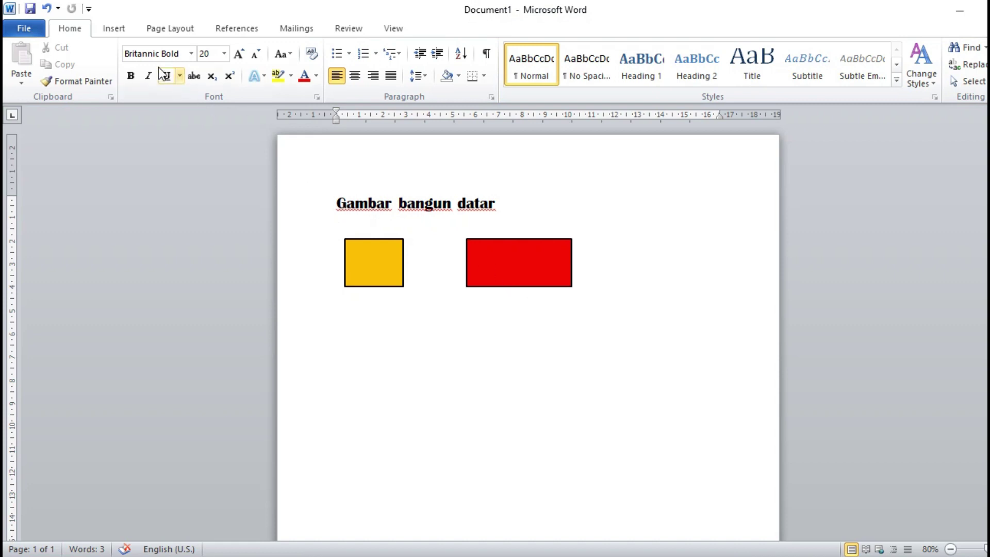
click(124, 31)
click(219, 73)
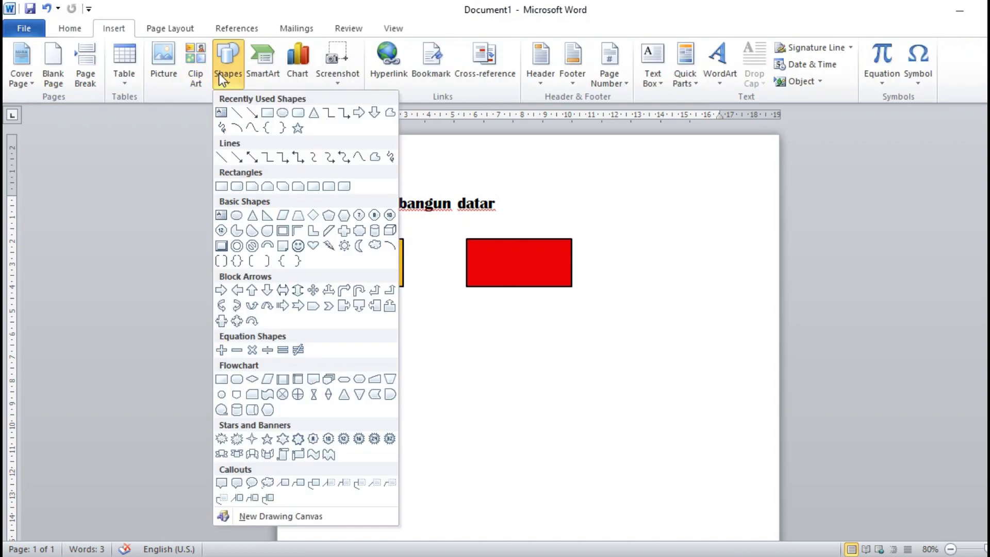
click(314, 113)
drag(646, 239, 717, 287)
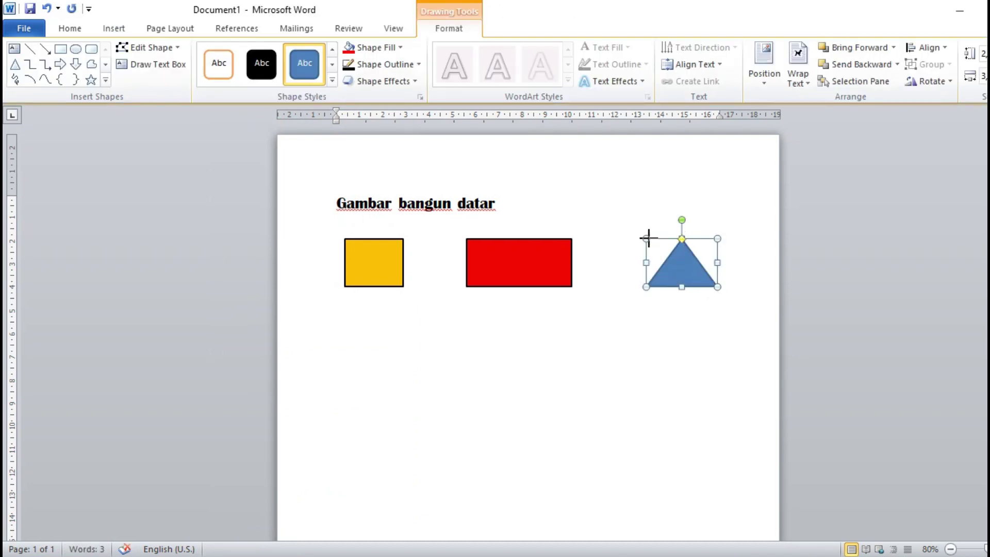
drag(646, 236, 646, 231)
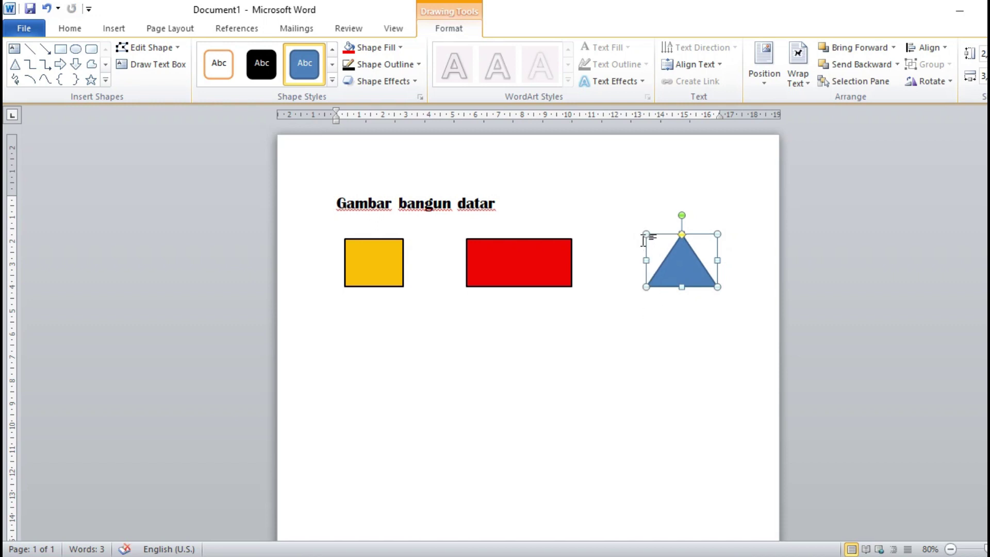
mouse_move(647, 235)
mouse_down()
mouse_move(657, 240)
mouse_move(644, 233)
mouse_up()
drag(681, 287, 681, 292)
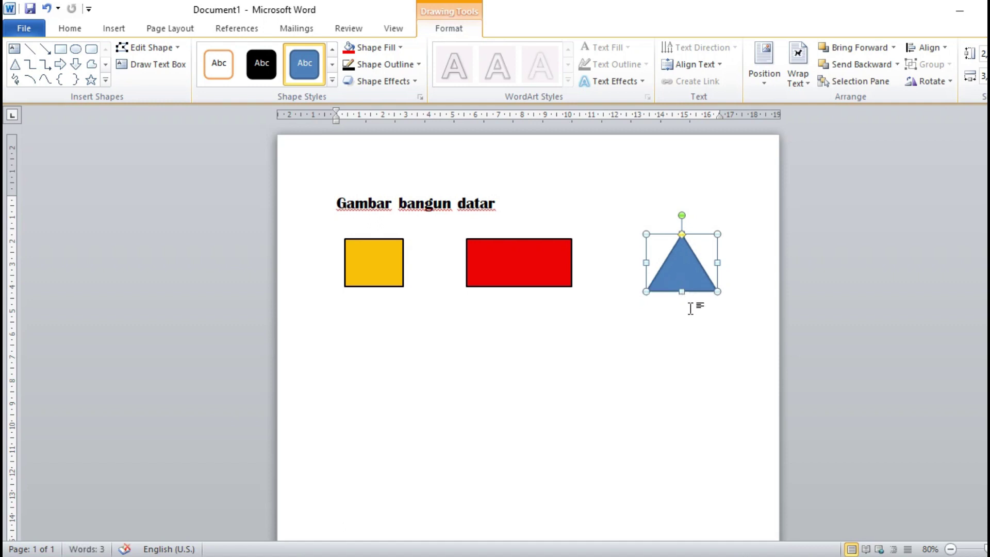
Step: Give the triangle a black outline and yellow fill, then deselect it
click(349, 66)
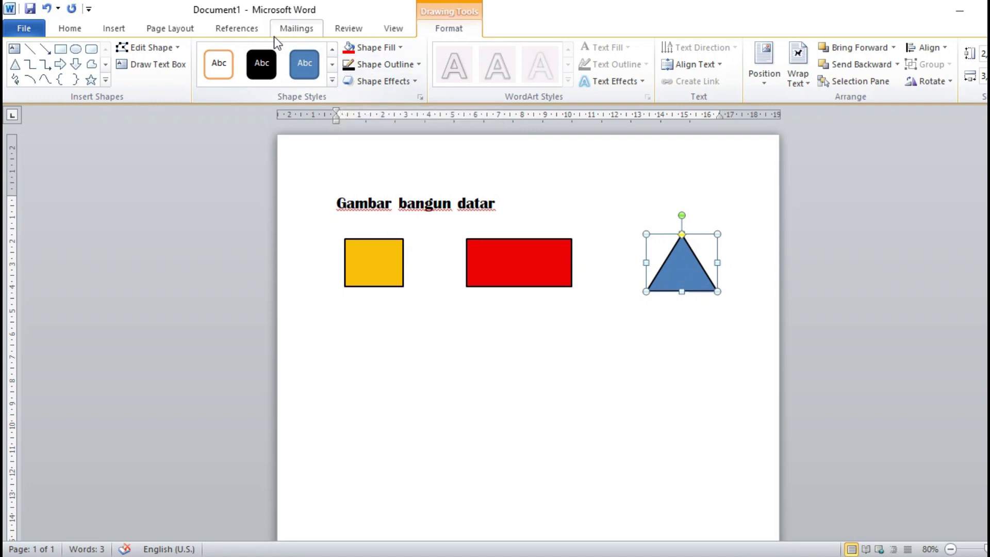
click(401, 47)
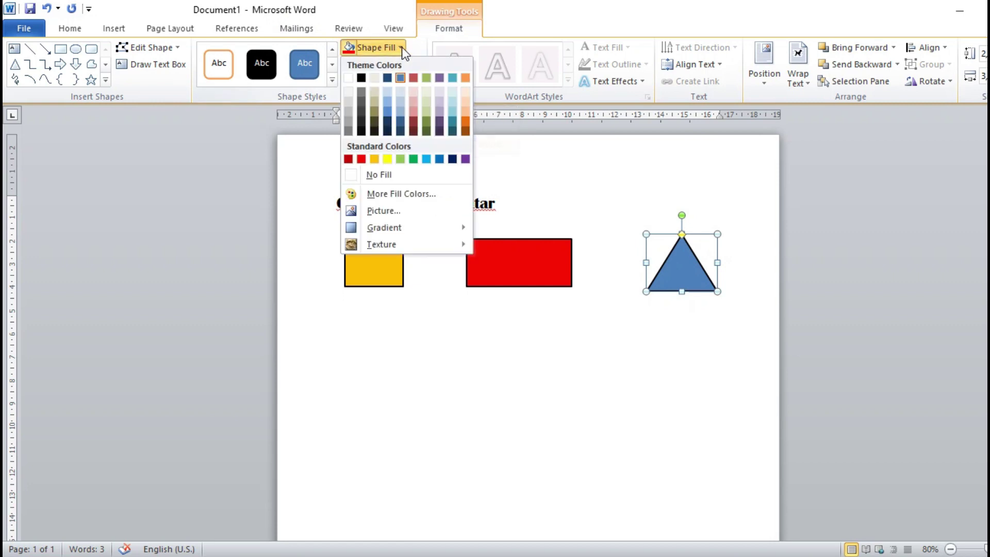
click(387, 158)
click(656, 359)
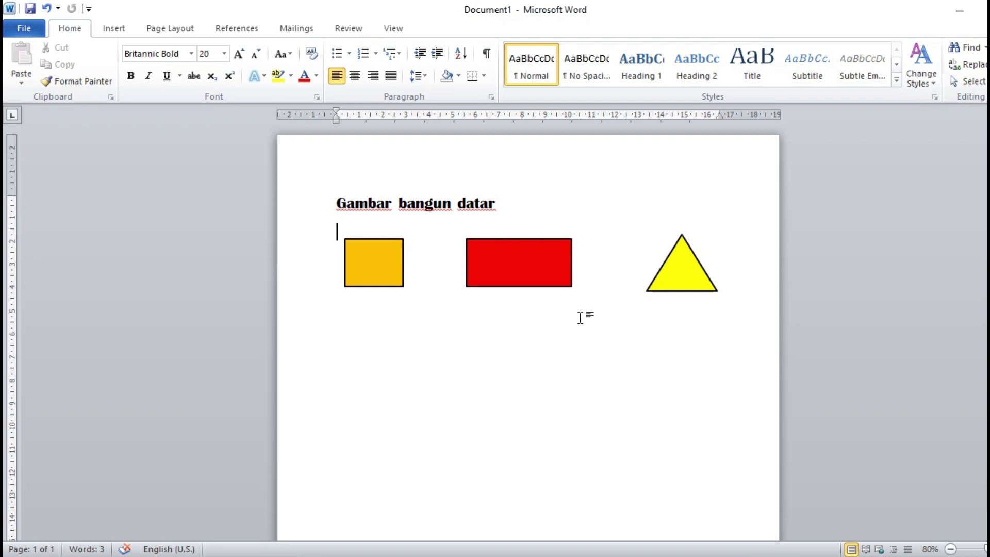
Step: Draw a parallelogram below the square, shifting it left and widening it slightly
click(116, 29)
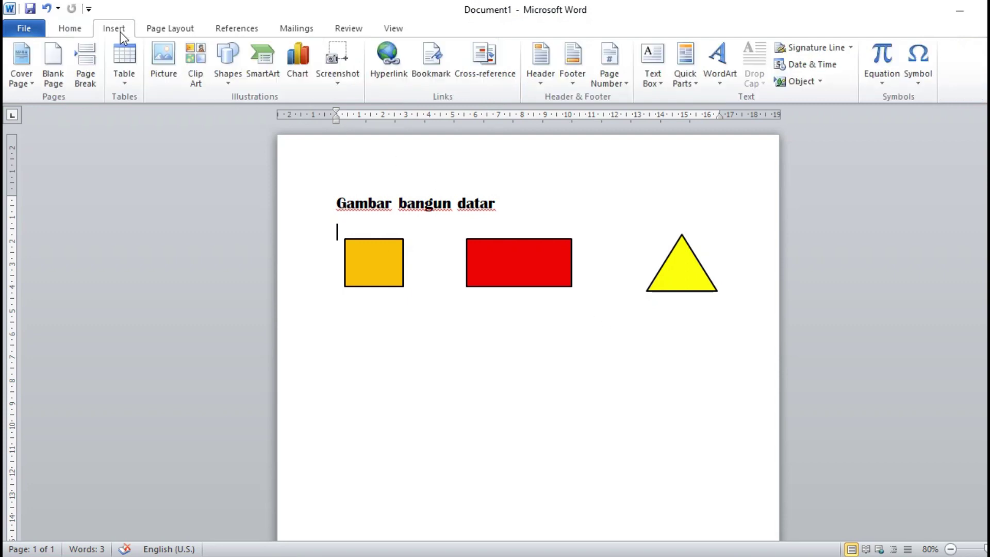
click(223, 80)
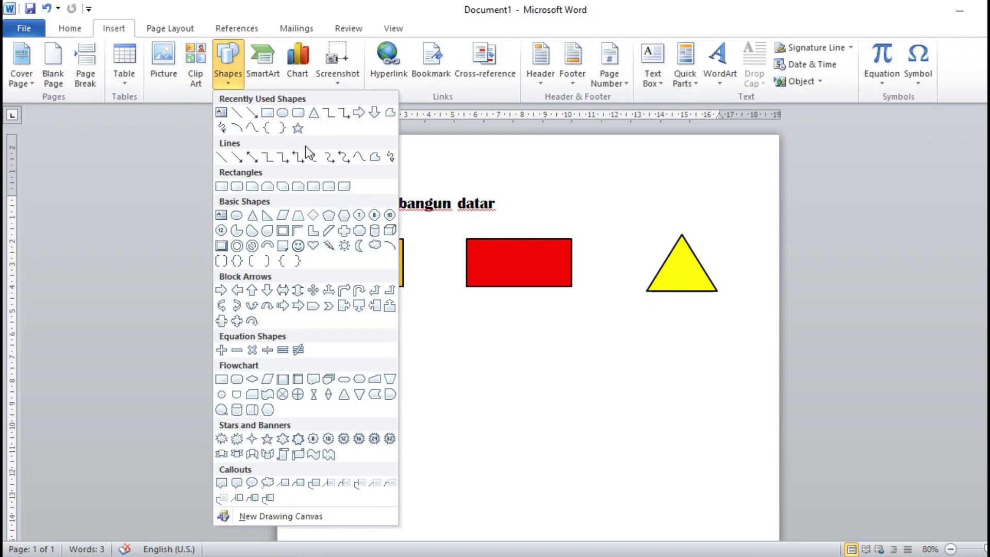
click(284, 216)
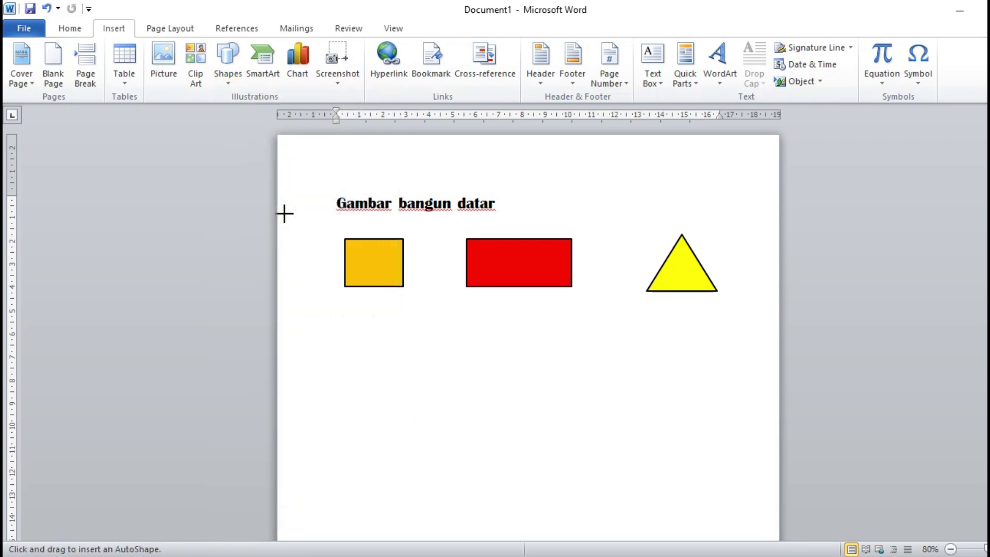
mouse_move(339, 337)
mouse_down()
mouse_move(405, 386)
mouse_move(451, 392)
mouse_up()
drag(410, 362, 389, 359)
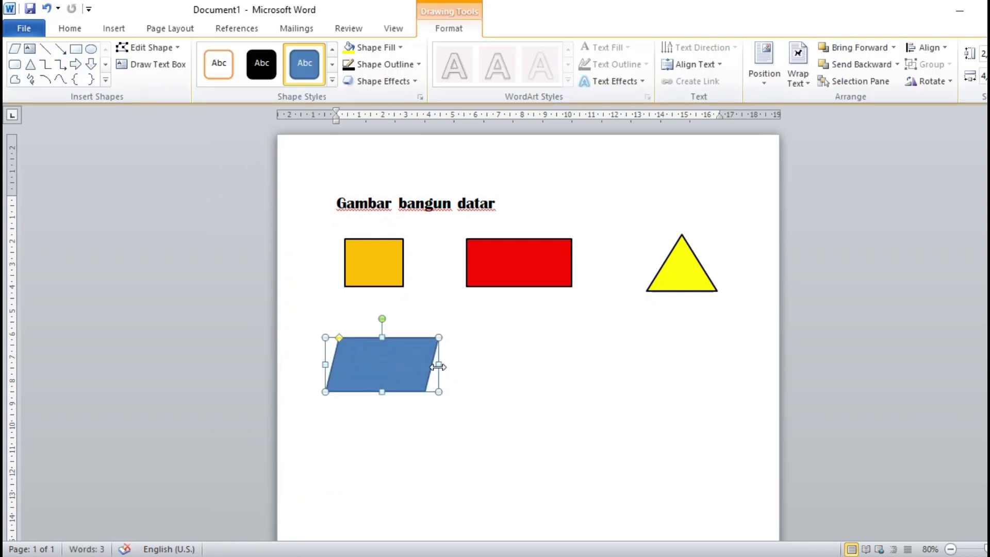
drag(440, 364, 447, 366)
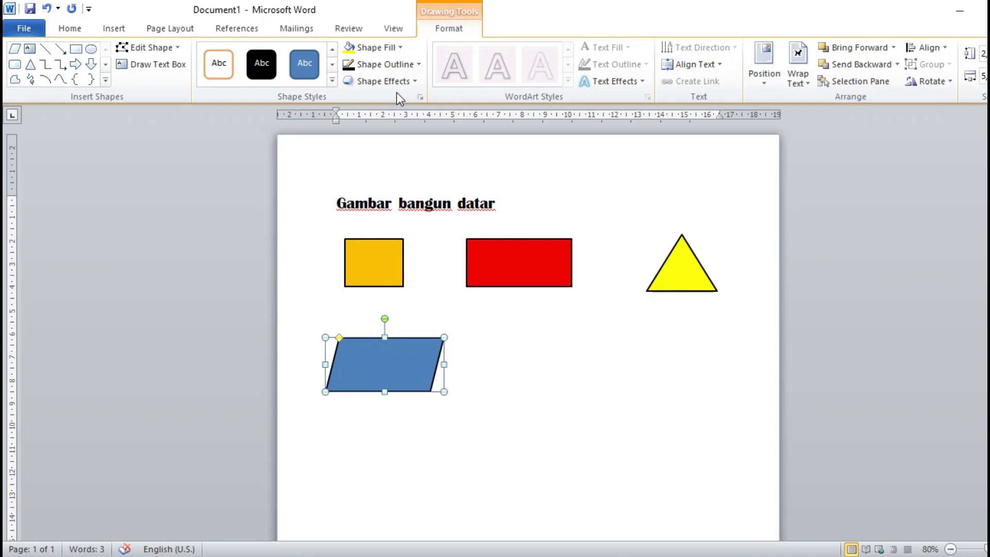
Step: Fill the parallelogram light green and shift the red rectangle and triangle slightly right
click(401, 48)
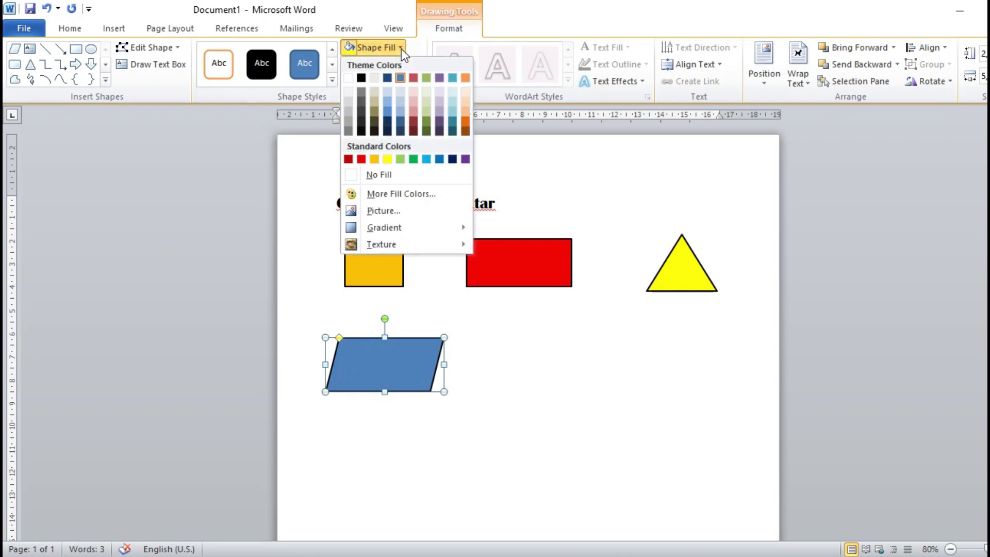
click(401, 160)
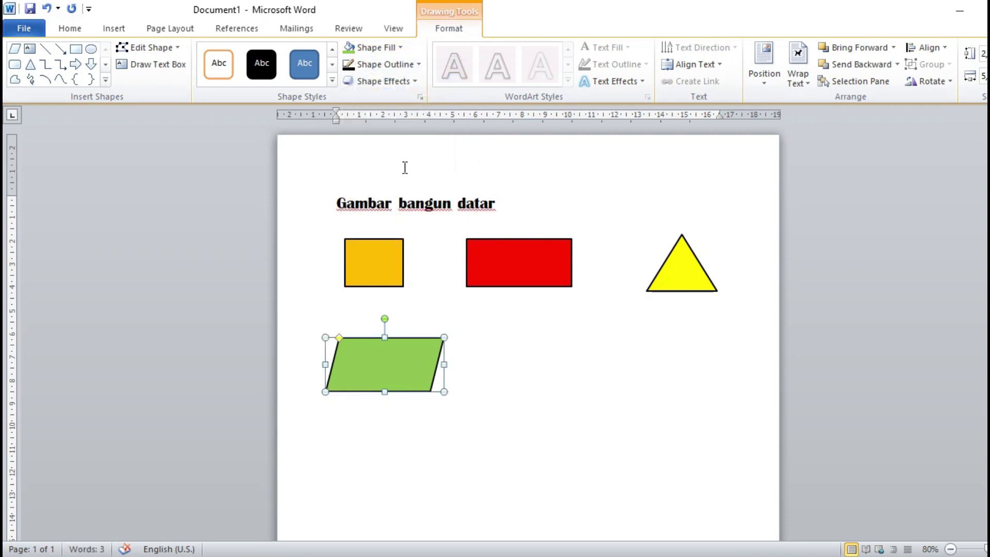
click(511, 275)
drag(519, 265, 530, 266)
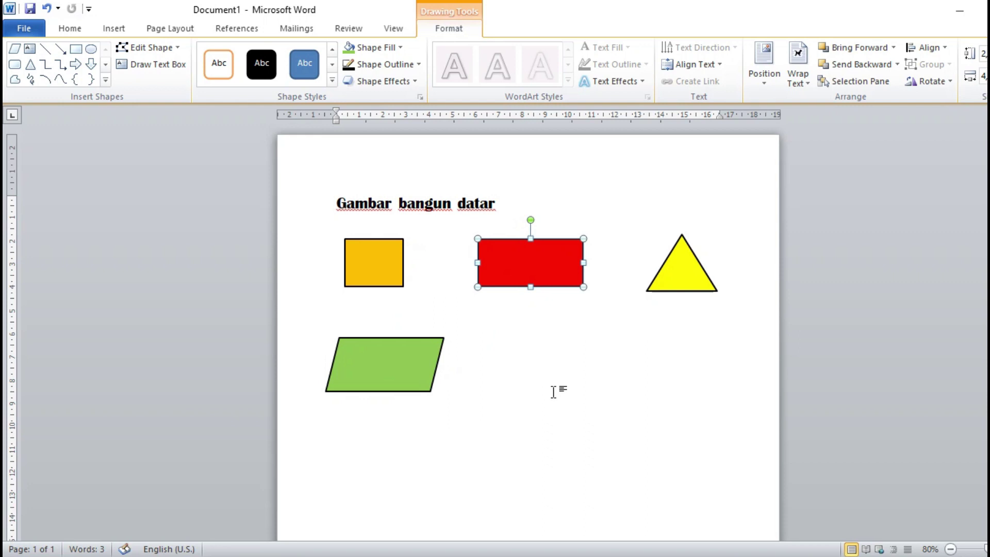
drag(671, 282, 676, 275)
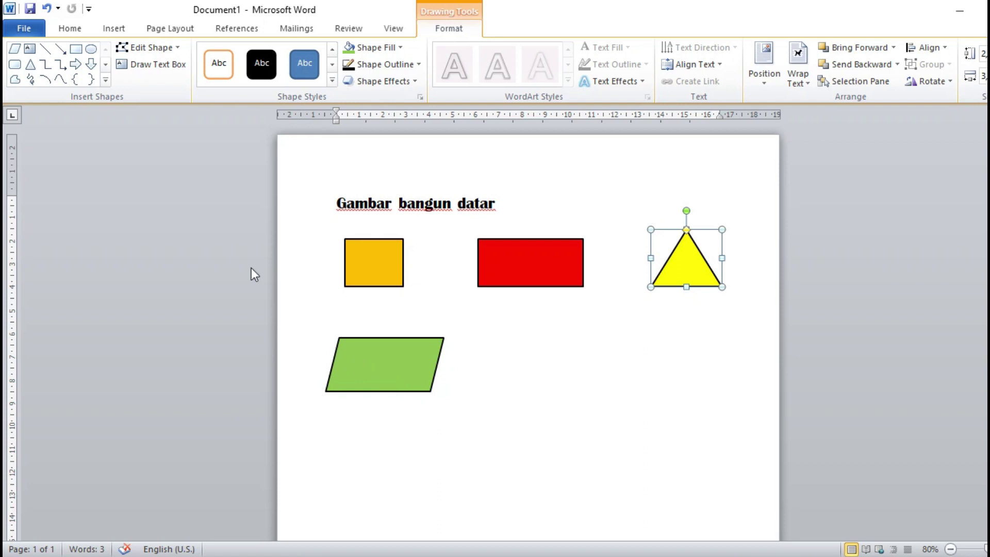
Step: Draw a regular pentagon right of the parallelogram, then narrow it, heighten it slightly and nudge it right
click(114, 33)
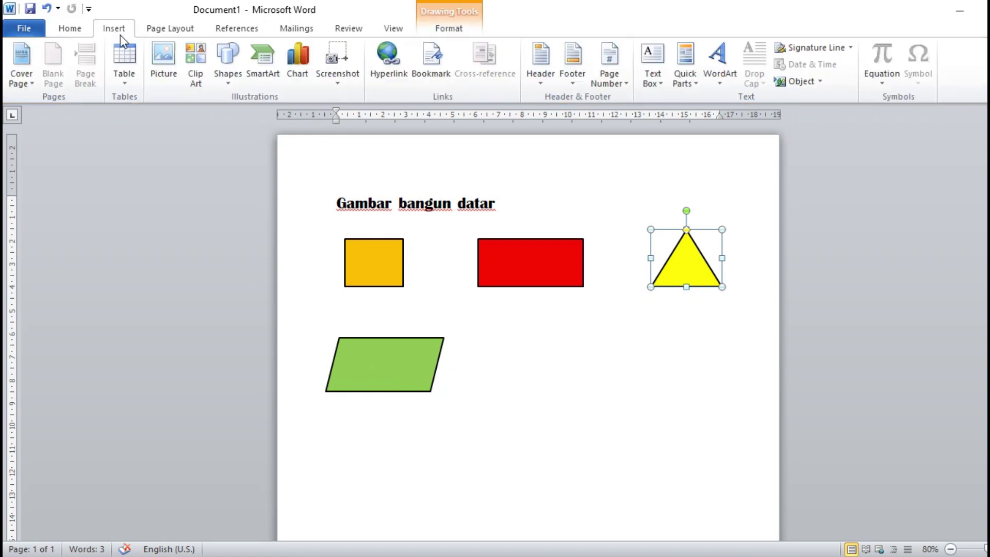
click(223, 80)
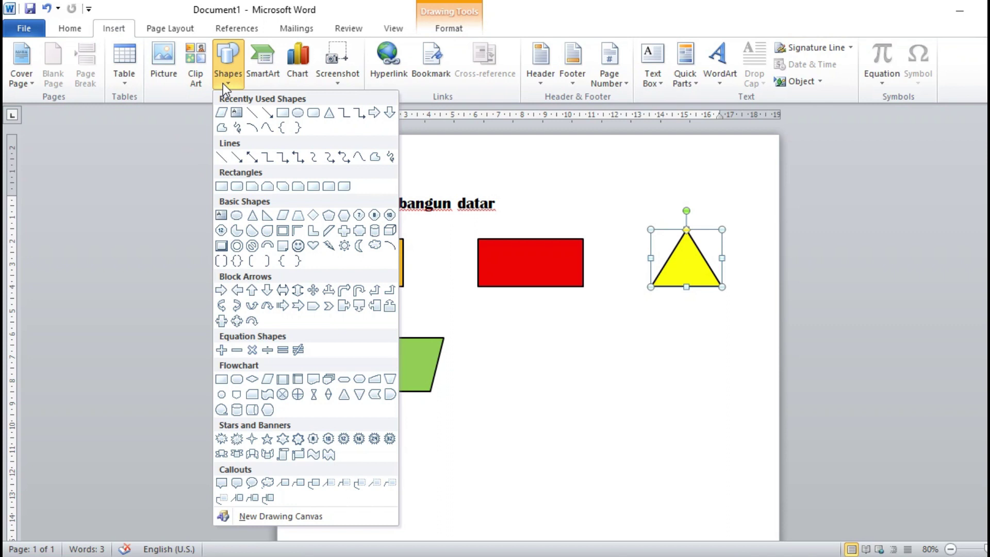
click(329, 215)
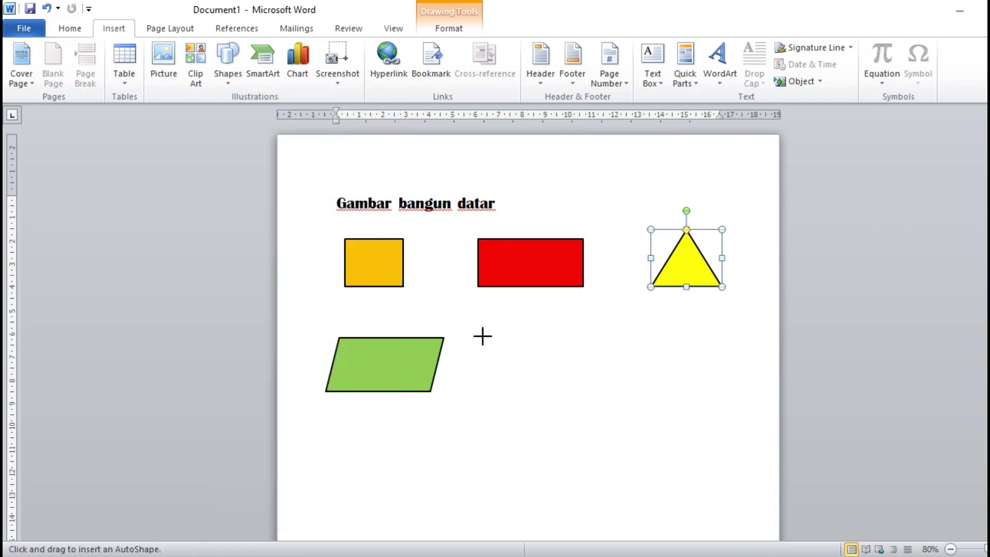
drag(483, 336, 580, 397)
drag(479, 367, 486, 366)
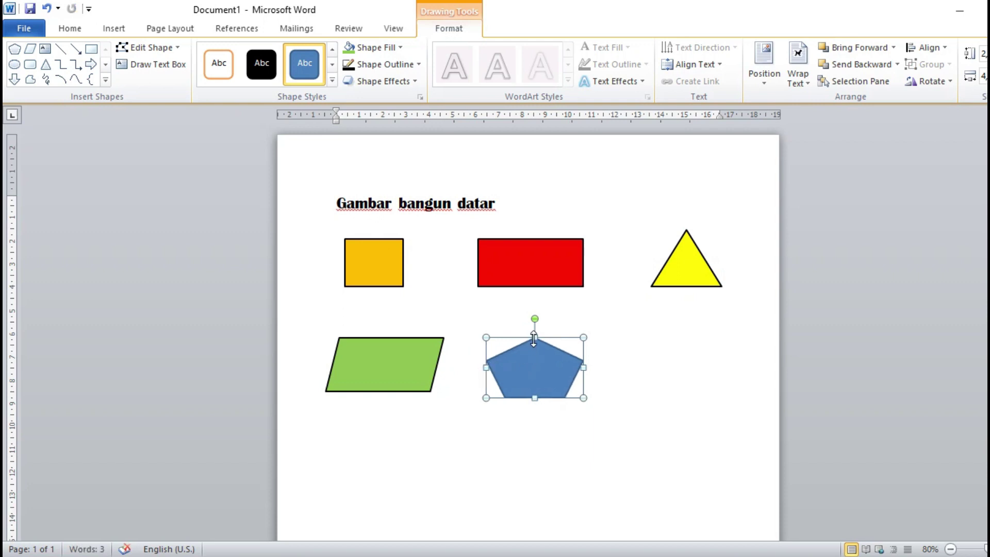
drag(533, 337, 534, 331)
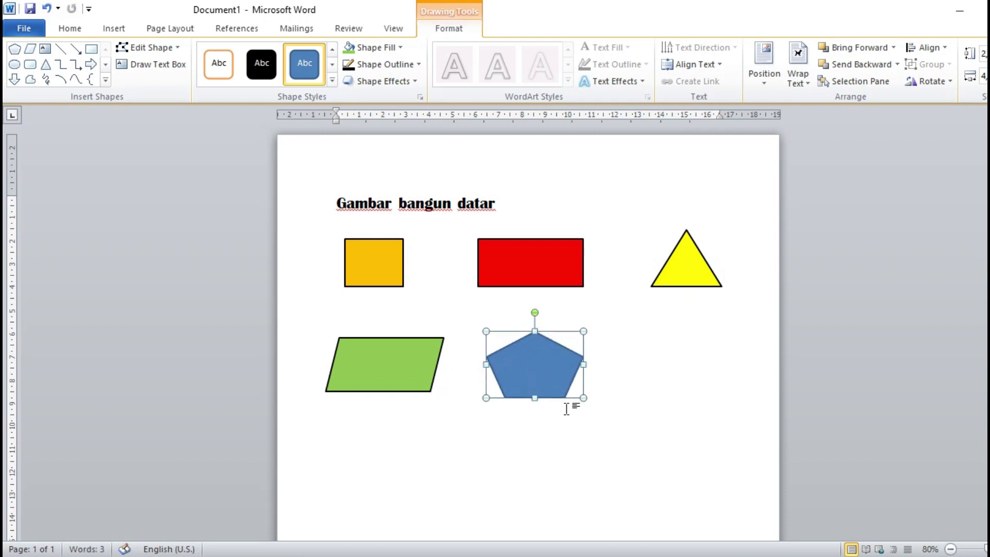
drag(544, 380, 549, 380)
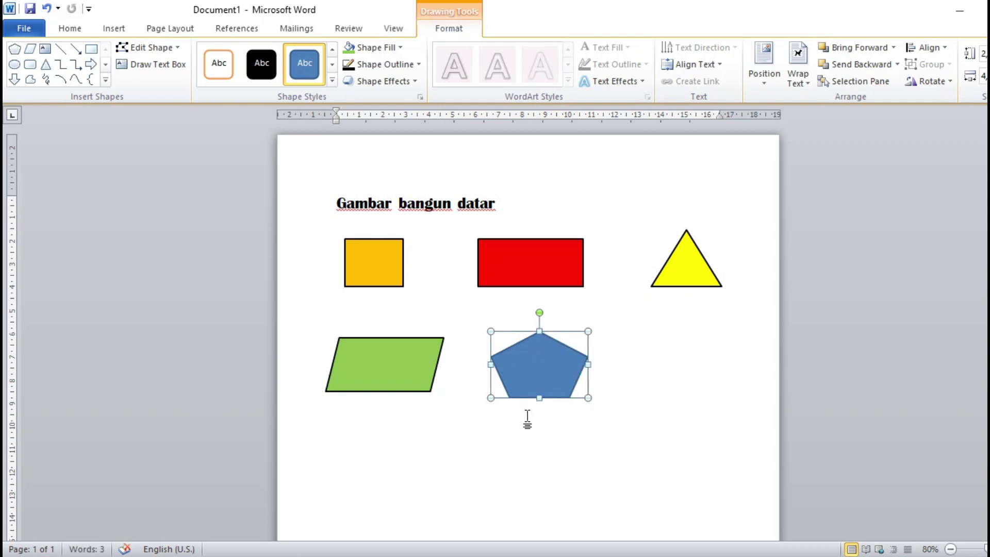
Step: Give the pentagon a dark outline and a light blue fill
click(349, 66)
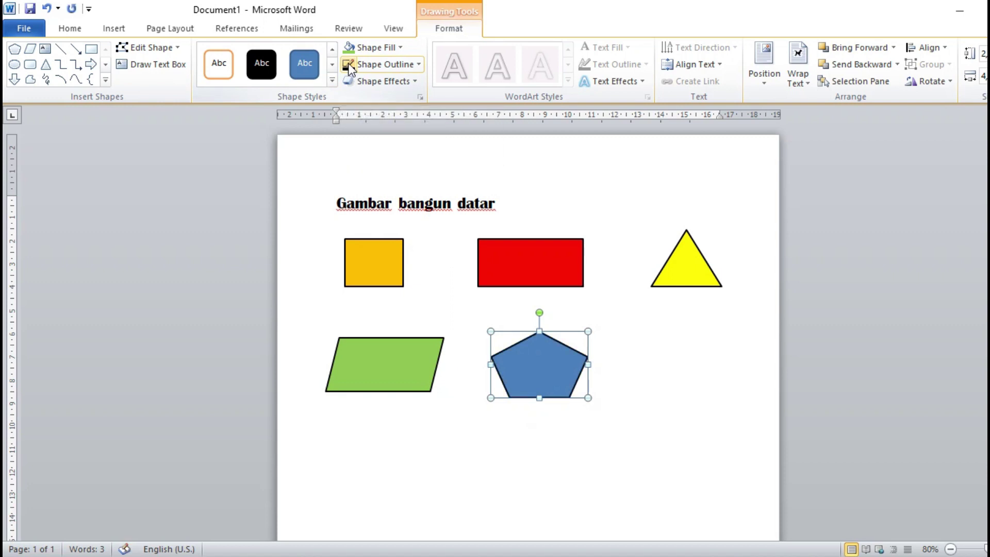
click(403, 47)
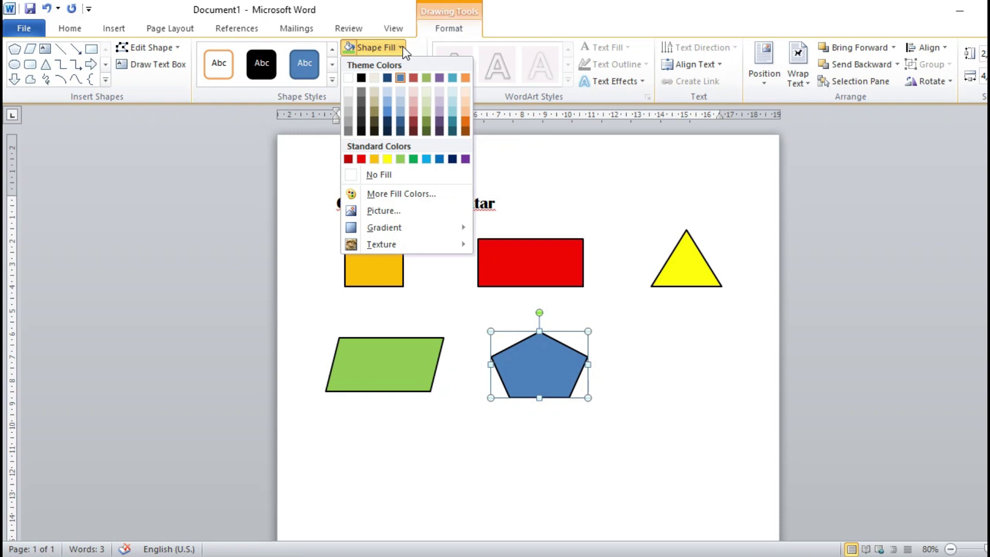
click(426, 159)
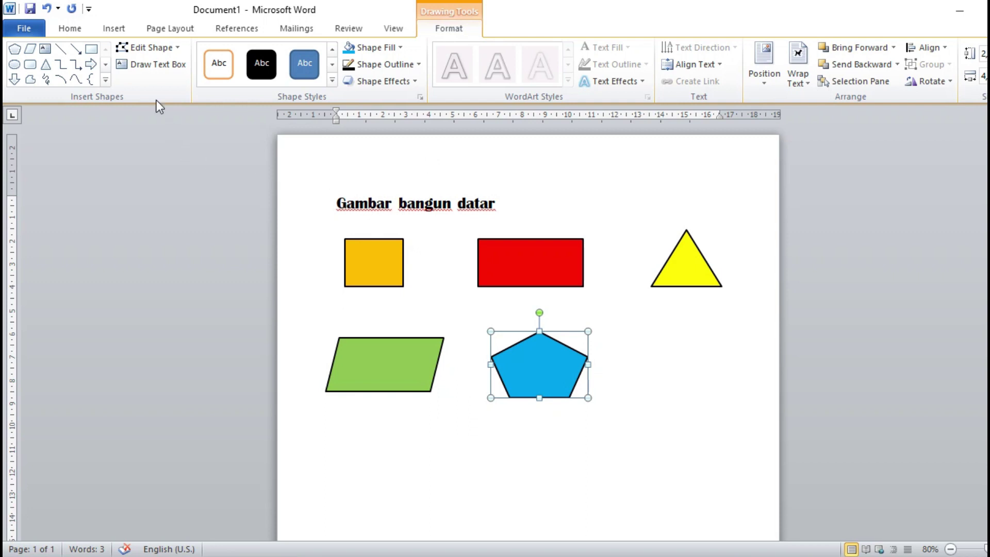
Step: Draw a small isosceles triangle below the yellow triangle
click(116, 29)
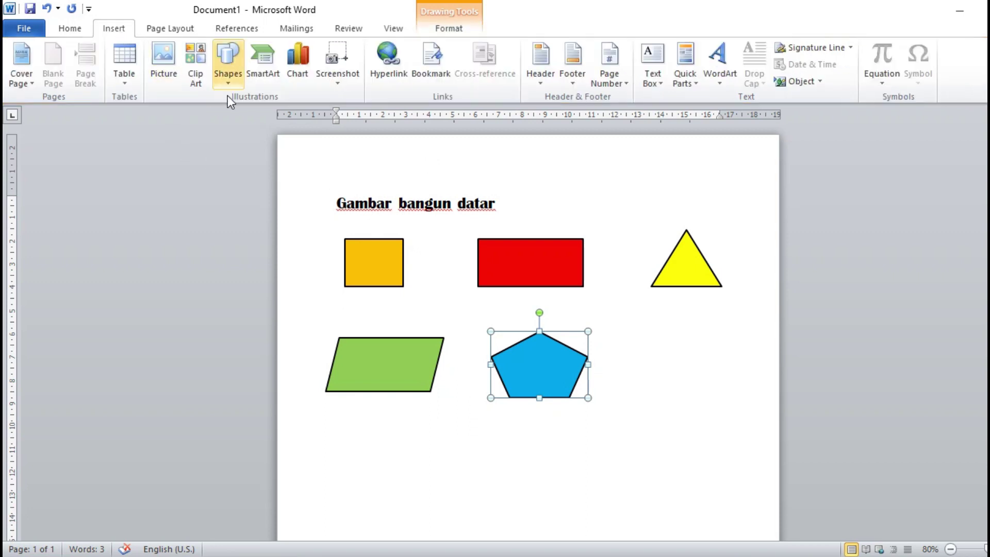
click(228, 82)
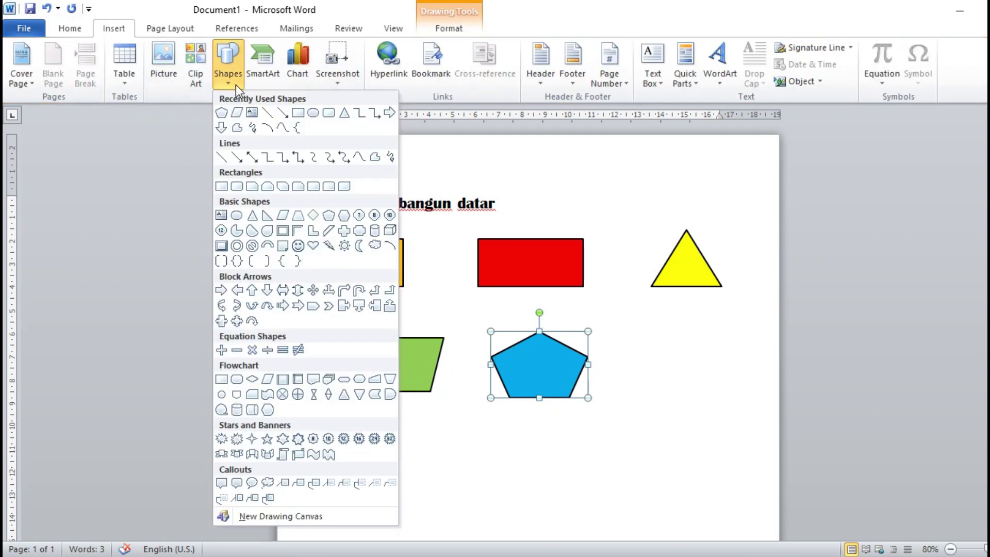
click(345, 114)
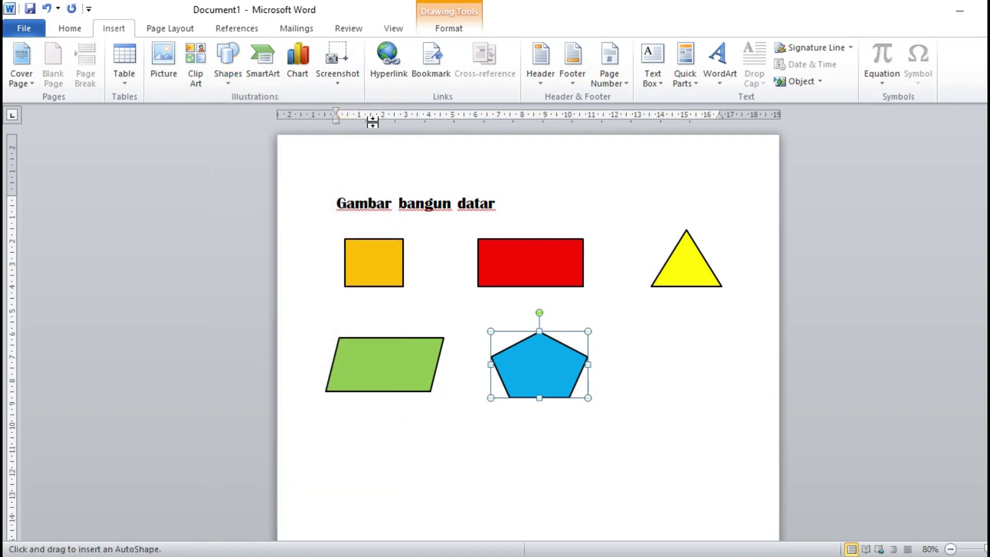
click(225, 82)
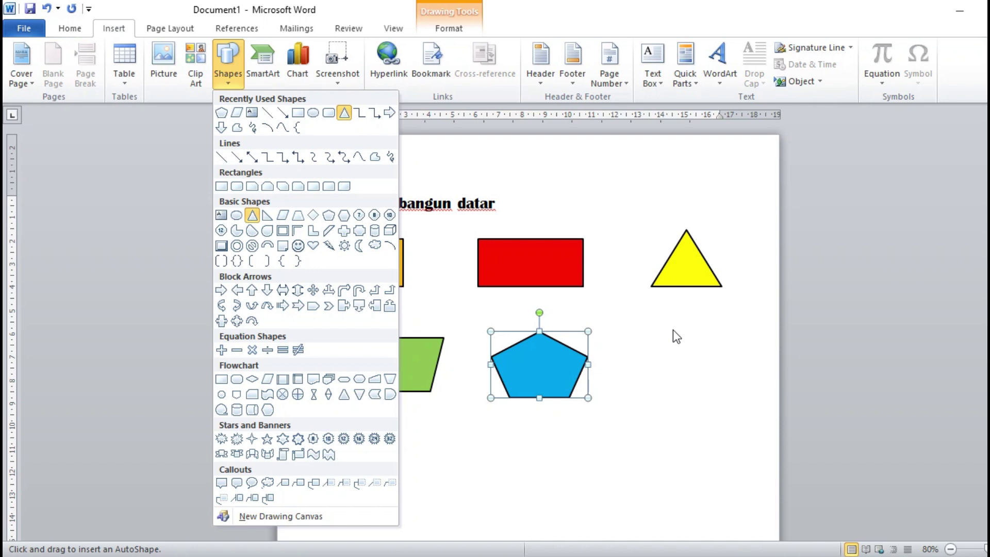
mouse_move(661, 316)
mouse_down()
mouse_move(709, 347)
mouse_move(736, 344)
mouse_move(702, 336)
mouse_up()
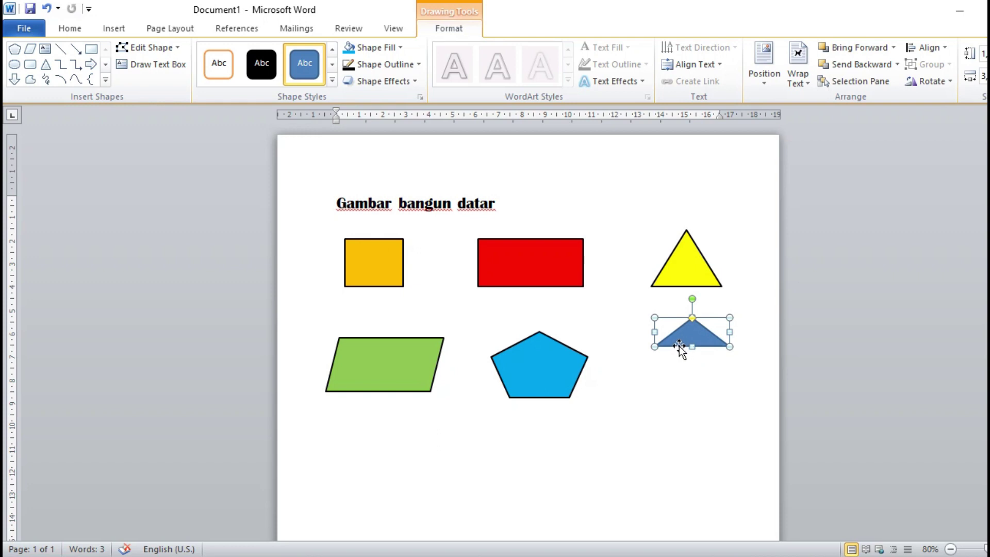
Step: Draw a taller isosceles triangle, flip it upside down and join it under the small one as a kite
click(113, 29)
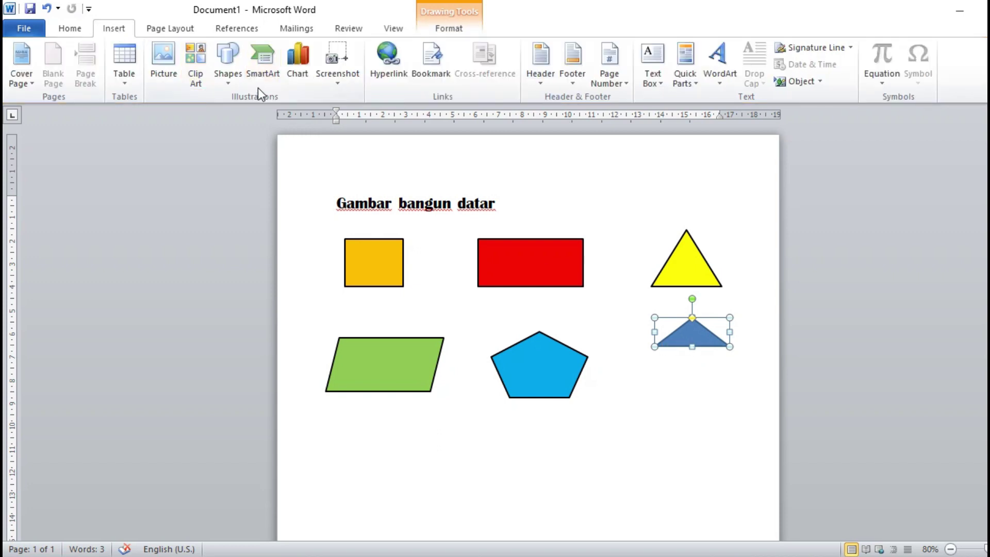
click(228, 79)
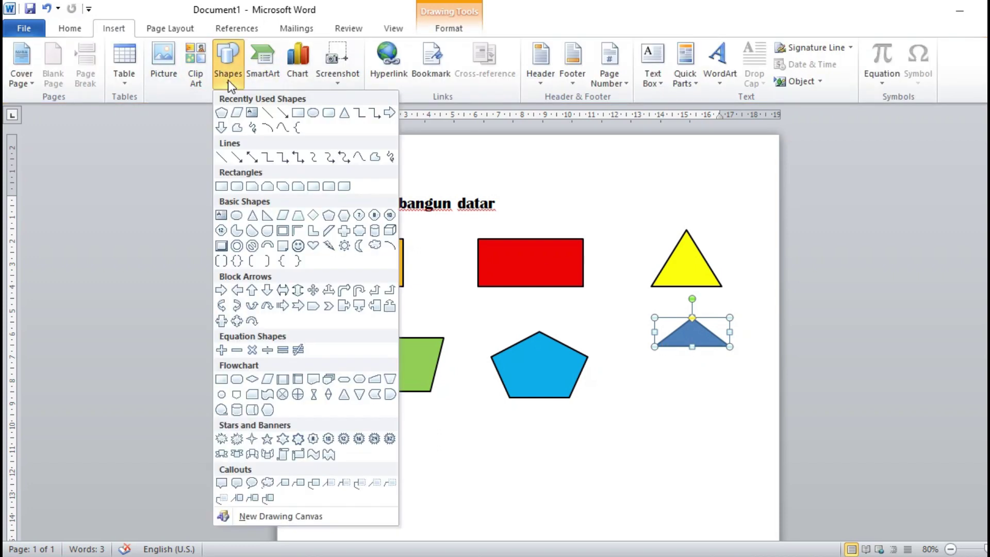
click(345, 113)
drag(665, 364, 730, 441)
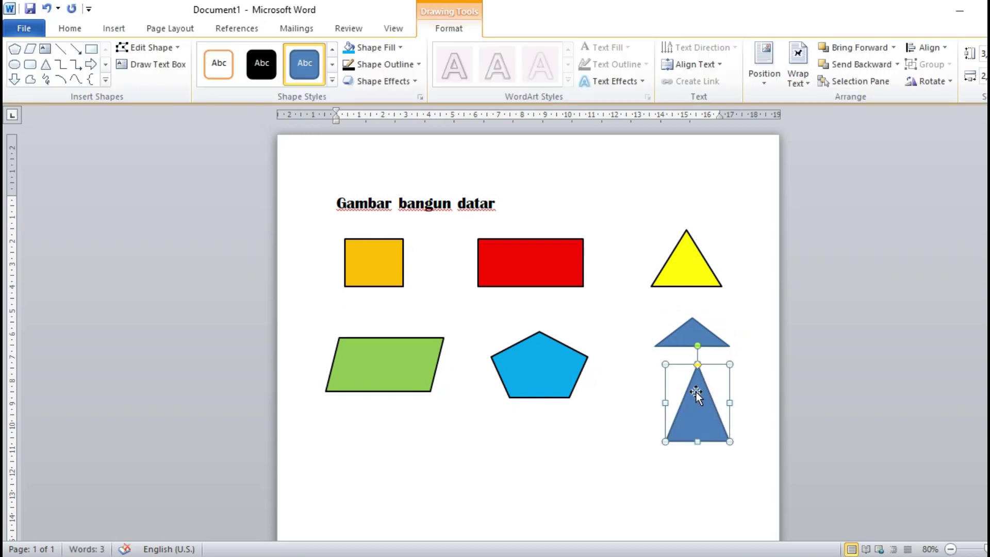
click(932, 82)
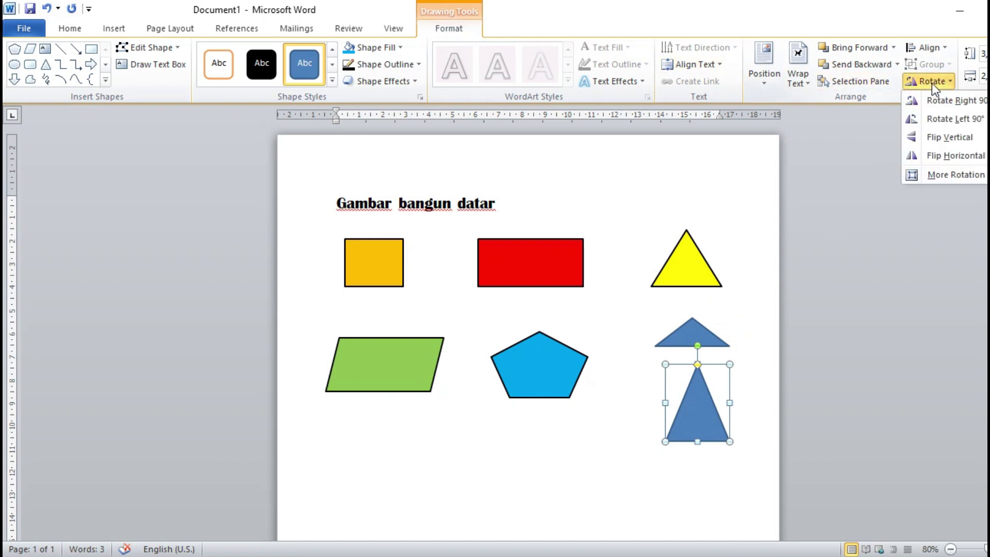
click(948, 137)
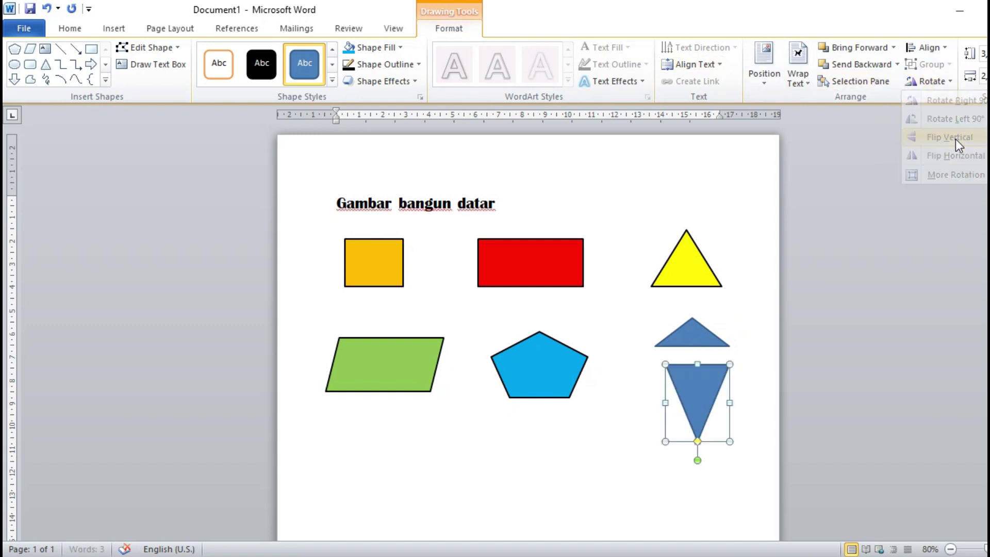
drag(702, 393, 697, 374)
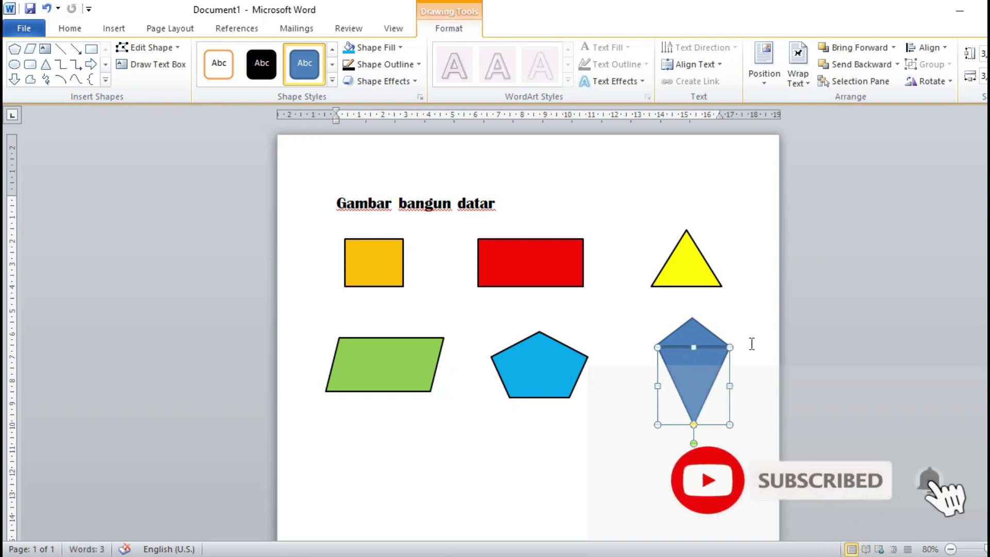
Step: Select both kite triangles, undoing an accidental shift, and group them into one kite
click(714, 394)
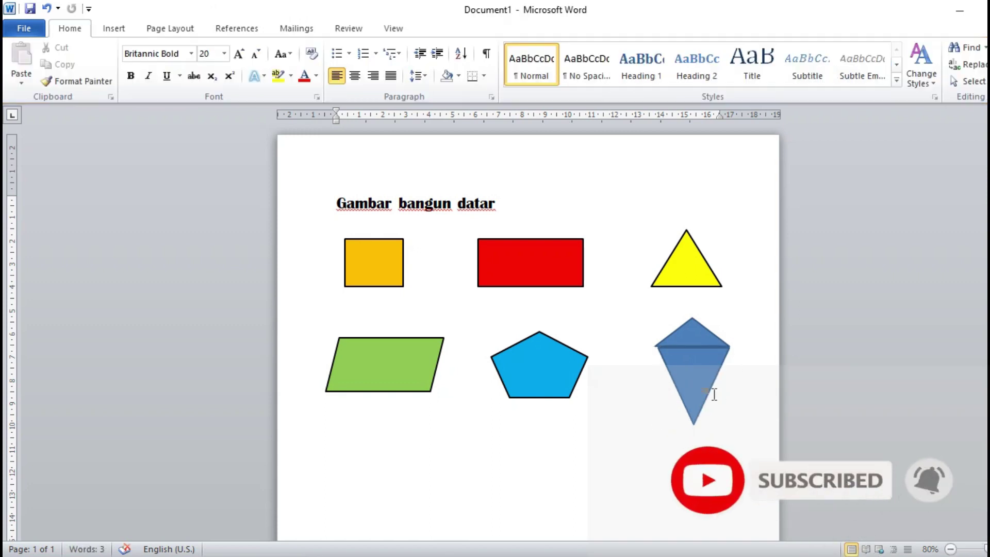
click(688, 353)
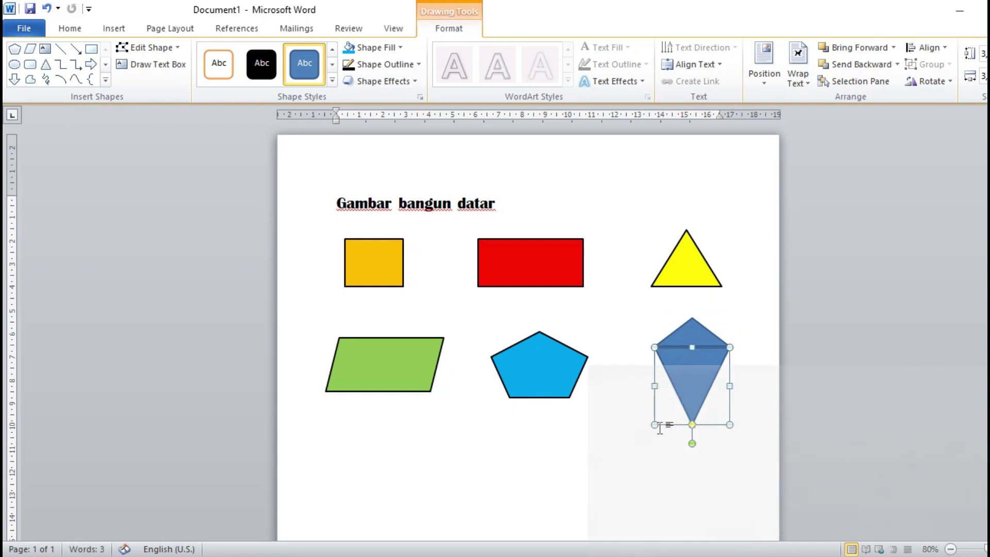
click(728, 381)
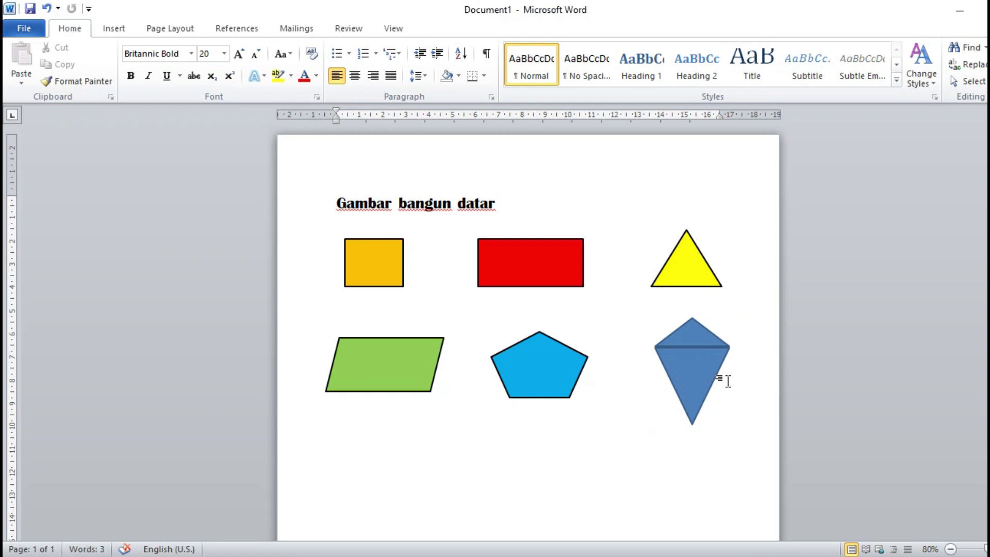
click(704, 341)
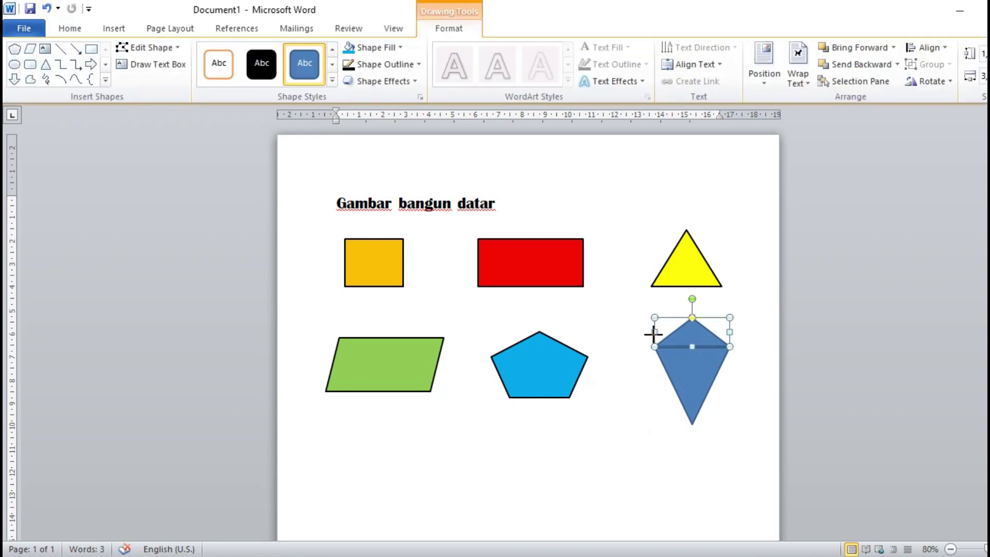
click(705, 378)
click(707, 367)
key(ctrl+z)
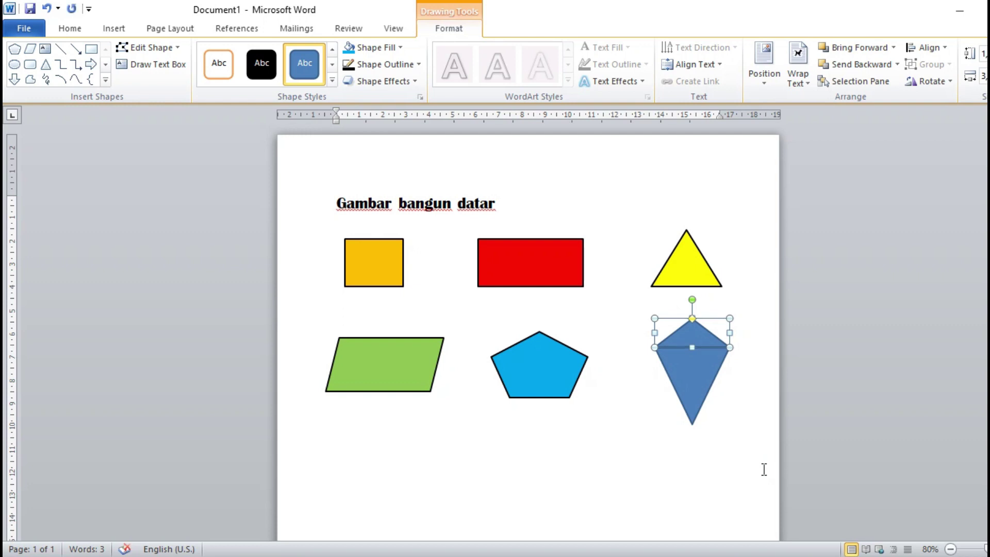
click(752, 419)
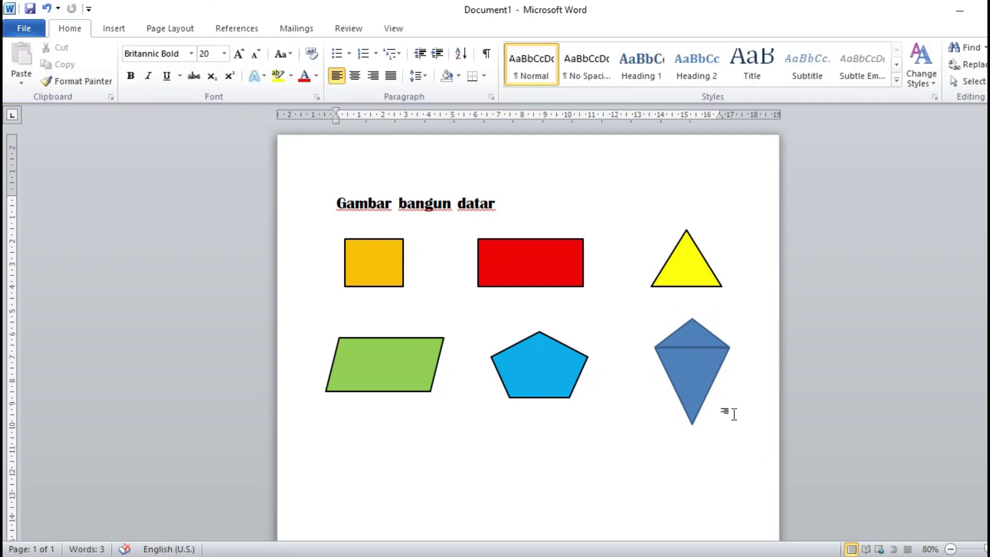
click(706, 376)
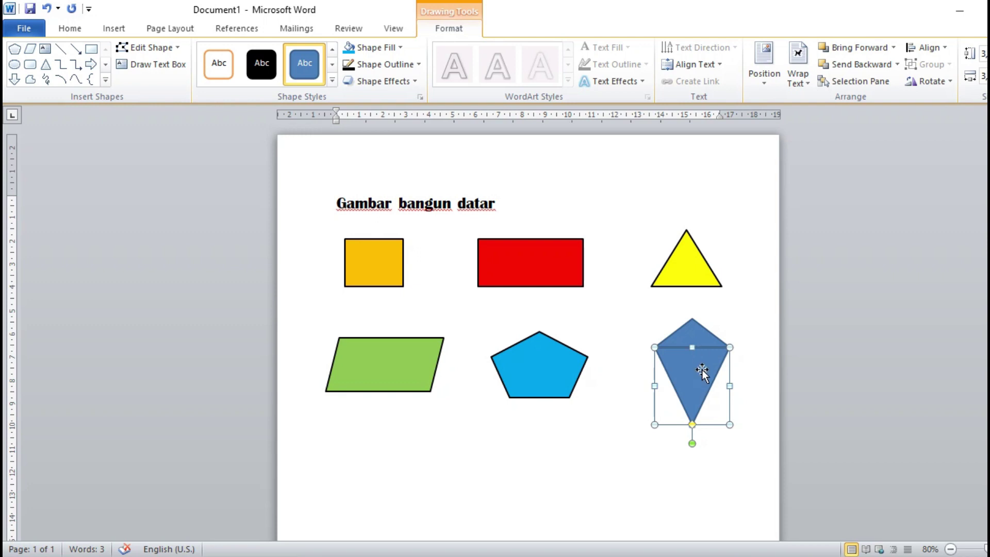
shift+click(694, 335)
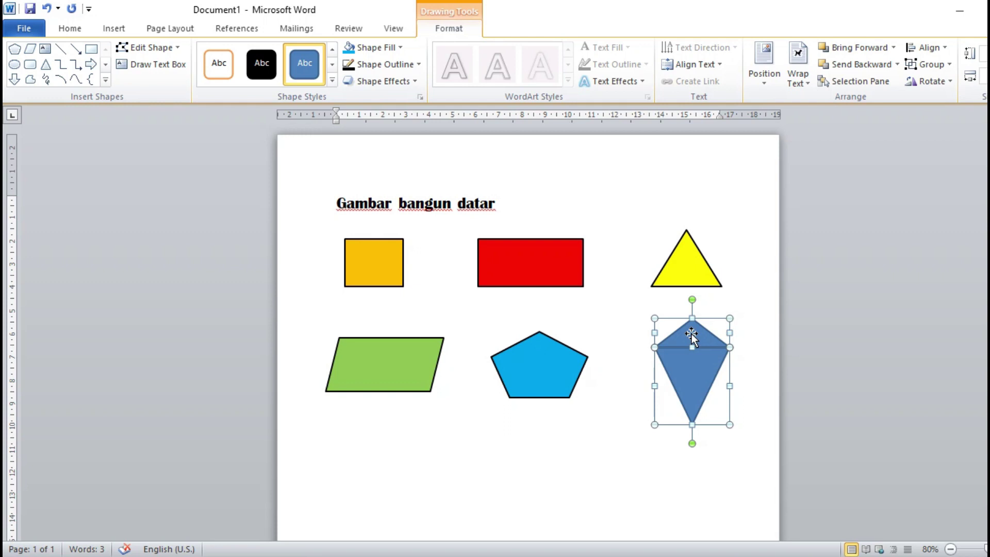
click(948, 66)
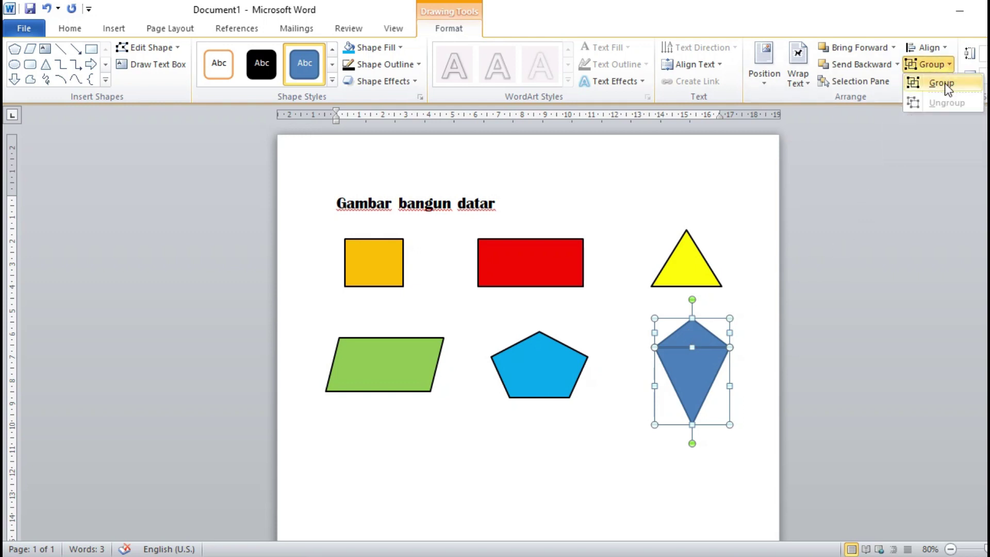
click(944, 83)
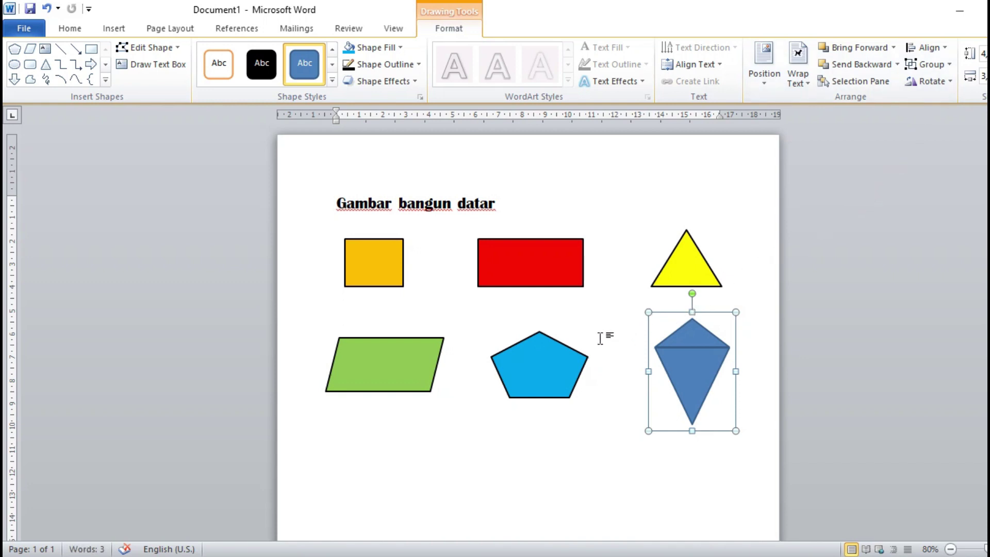
Step: Give the kite a black outline and an Orange, Accent 6, Darker 25% fill
click(348, 65)
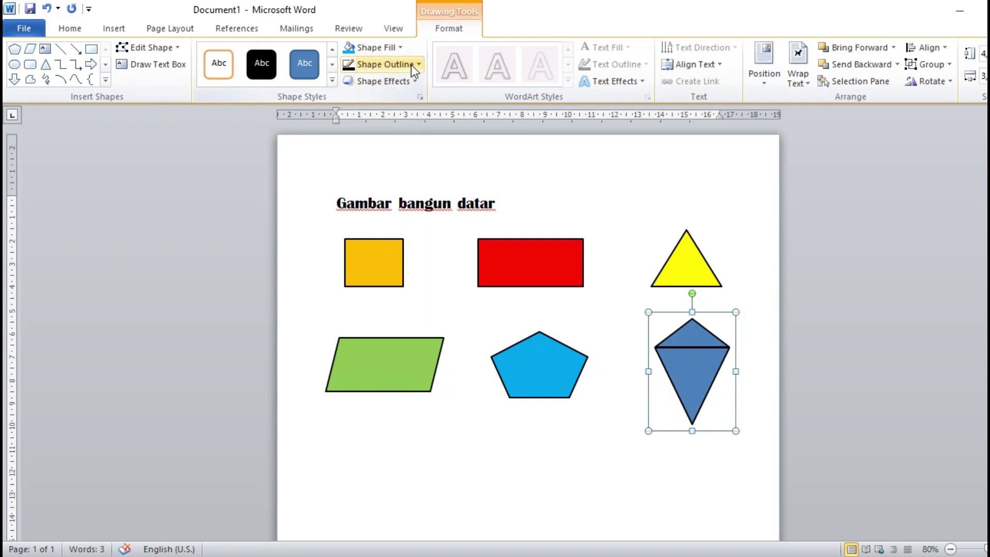
click(401, 46)
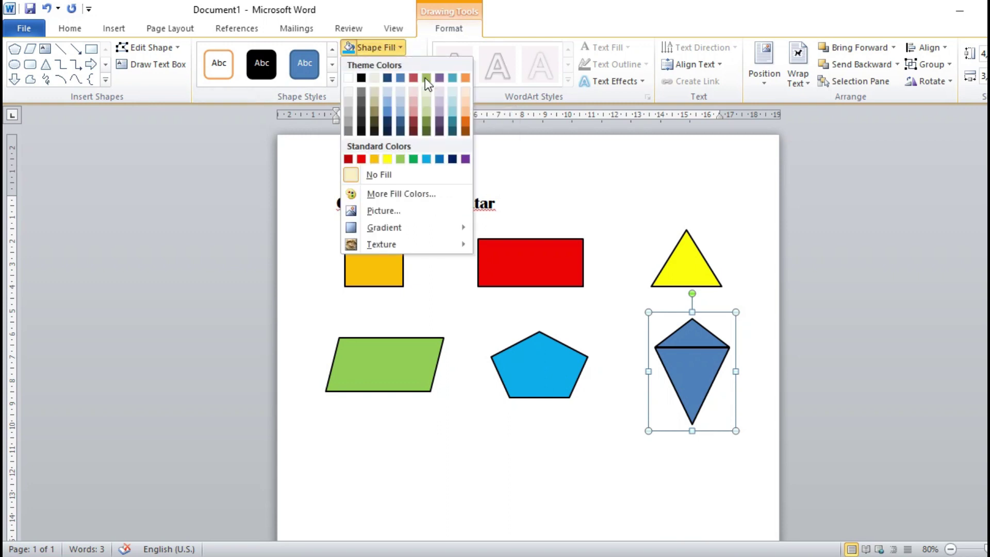
click(466, 121)
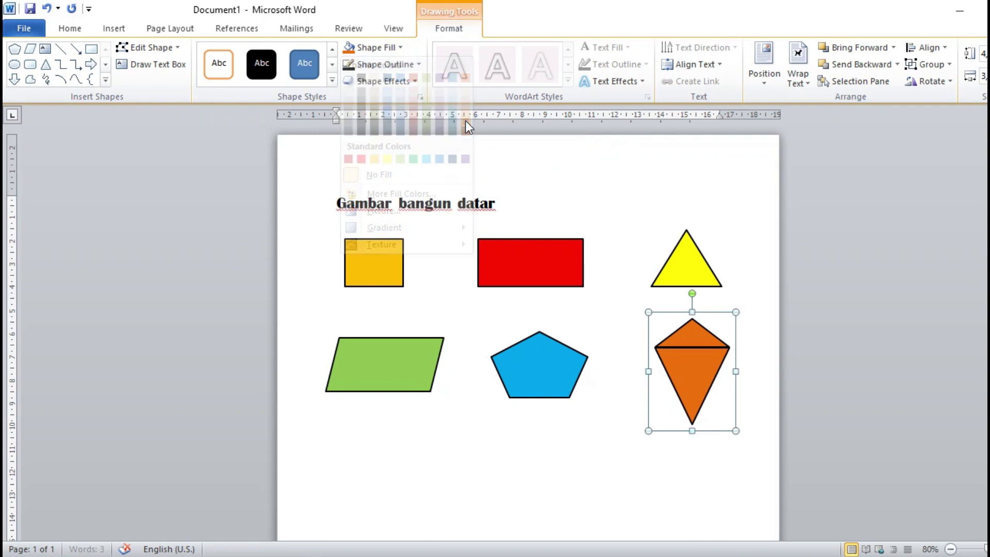
click(714, 491)
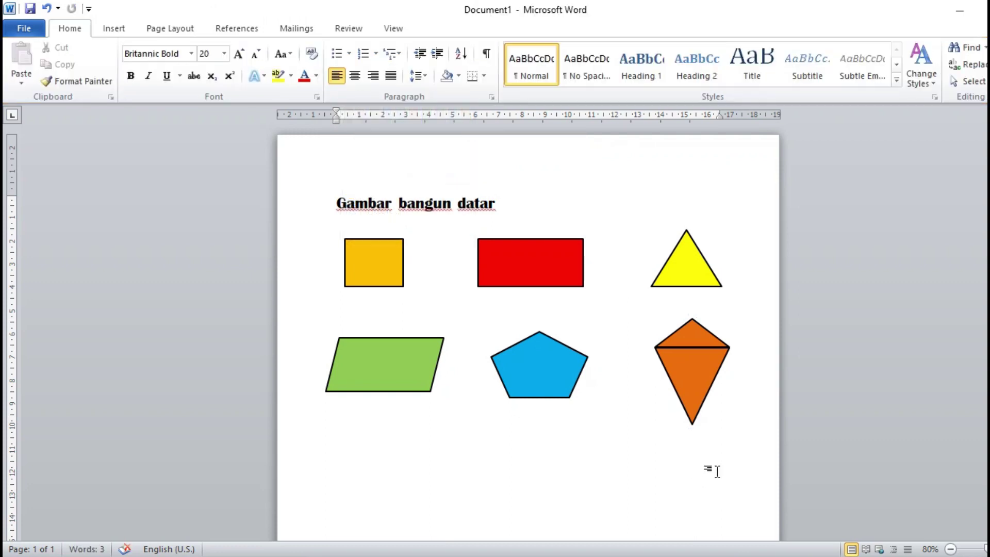
click(701, 394)
scroll(577, 445, down, 3)
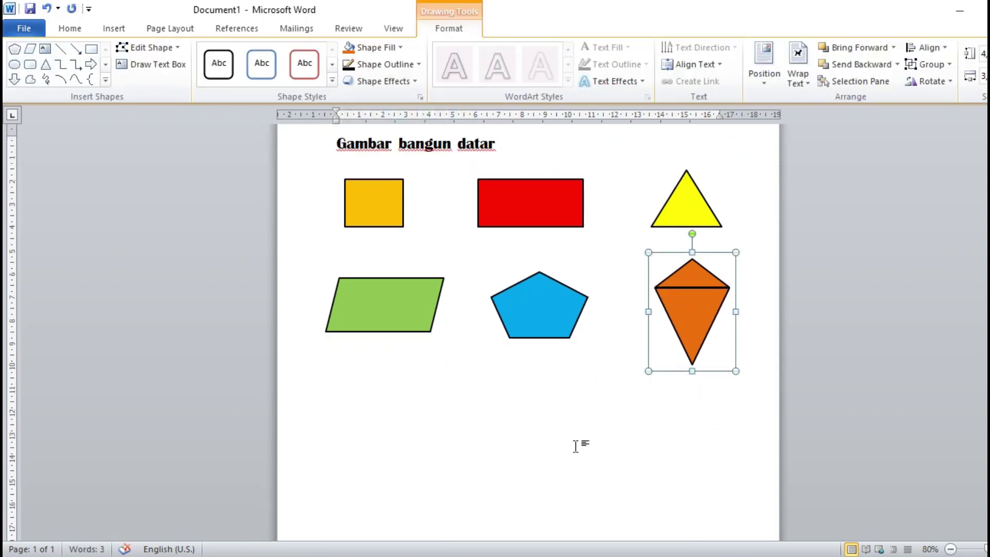
scroll(575, 446, up, 2)
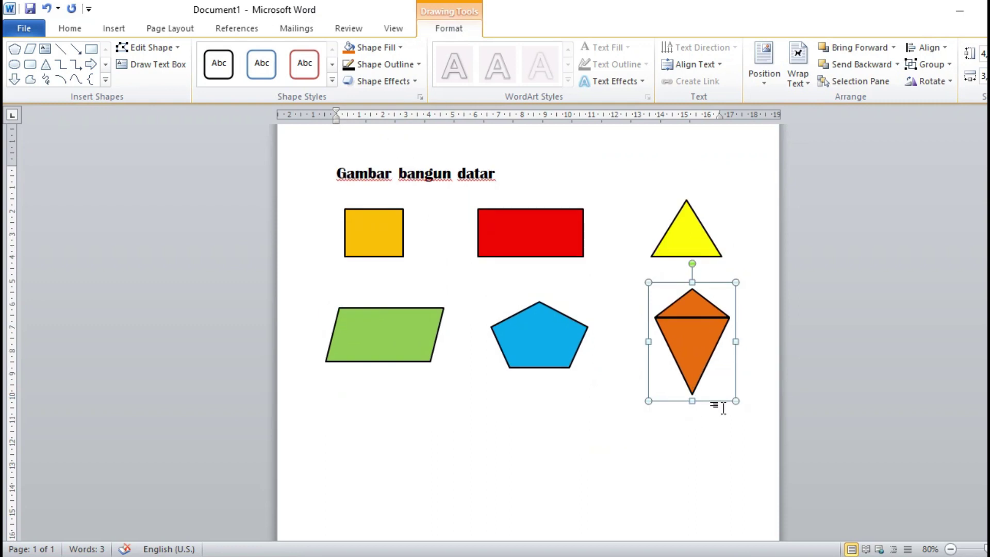
scroll(683, 405, down, 1)
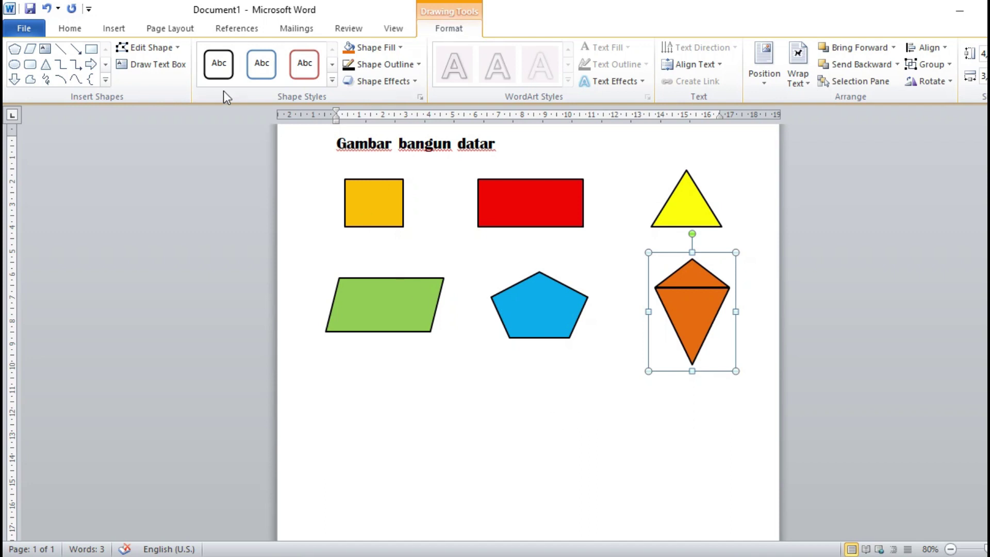
Step: Draw a diamond below the parallelogram, widening it leftward and making it slightly taller
click(114, 29)
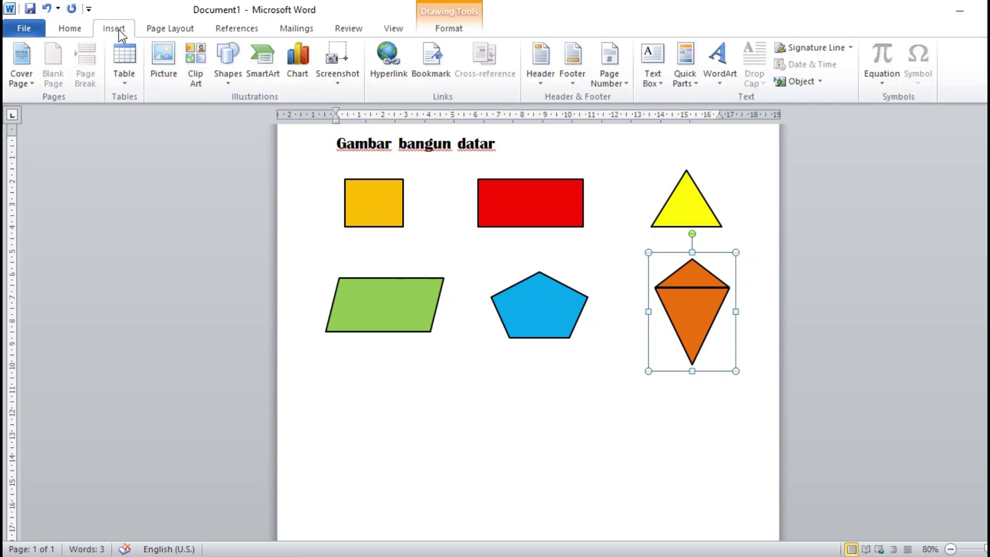
click(227, 75)
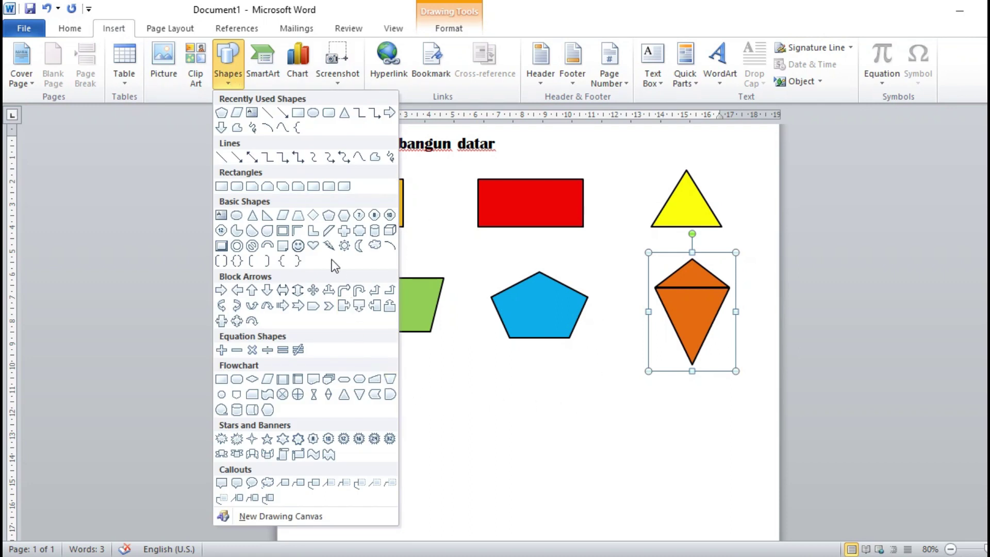
click(314, 217)
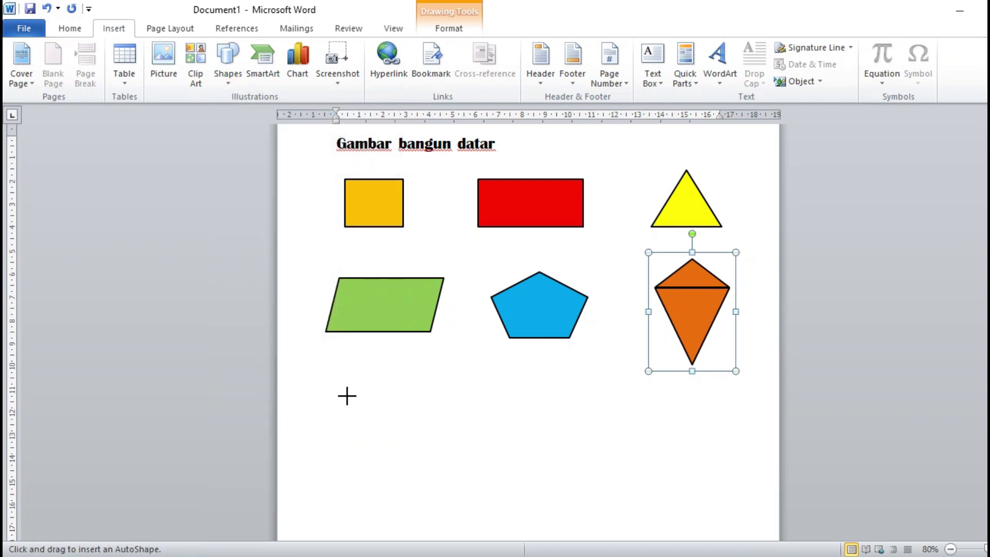
drag(345, 395, 421, 465)
drag(348, 429, 338, 429)
drag(380, 397, 380, 393)
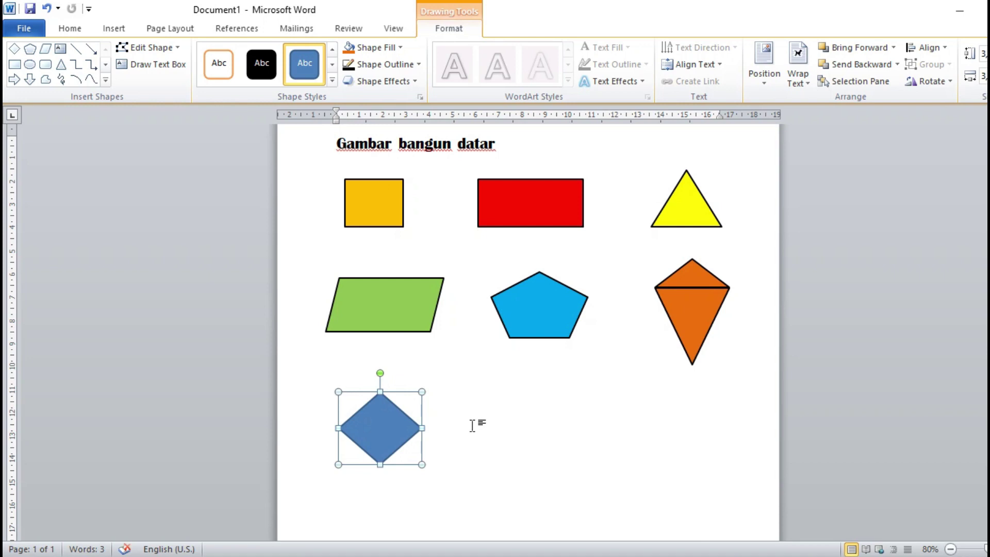
Step: Give the diamond a black outline and a Dark Red fill
click(348, 66)
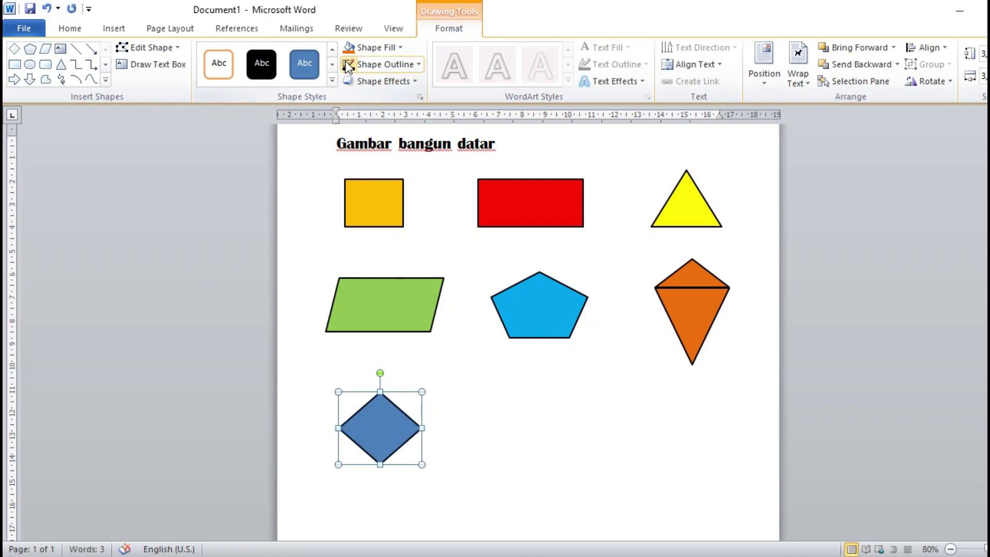
click(400, 46)
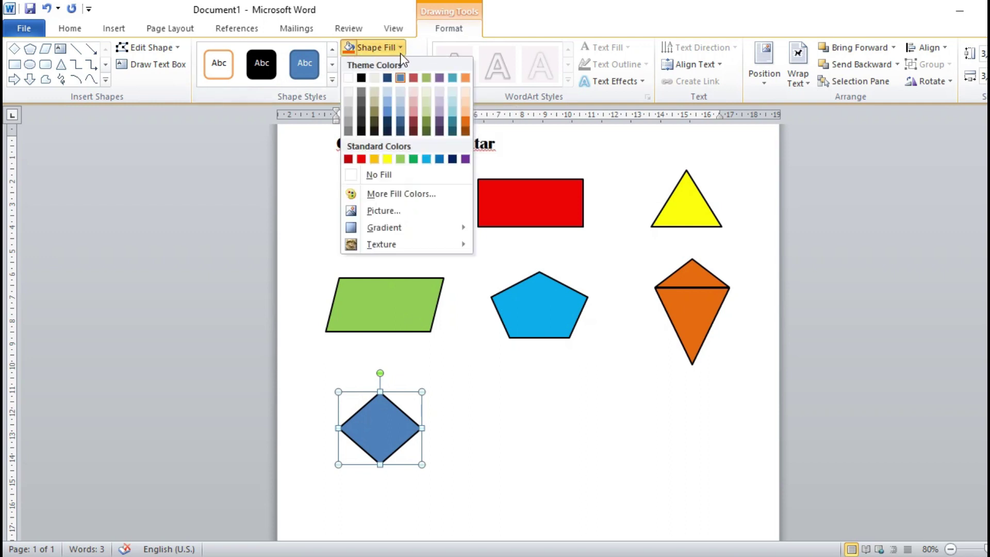
click(348, 158)
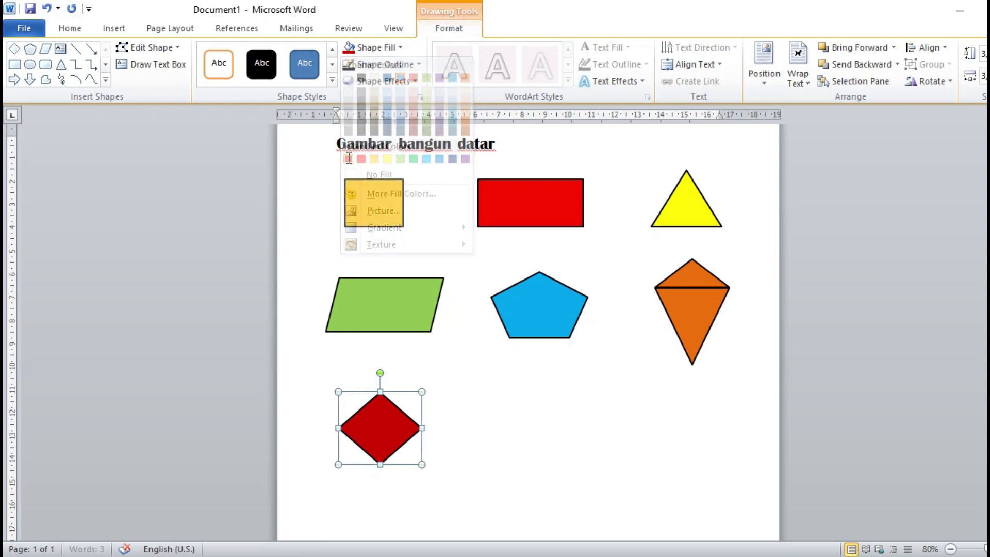
click(536, 415)
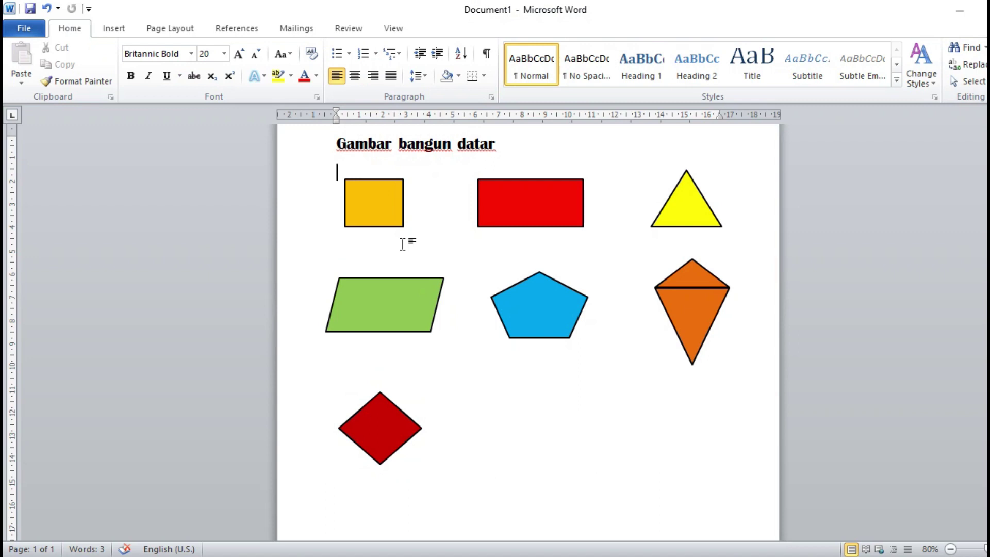
Step: Draw a trapezoid right of the red diamond and widen it on both sides
click(116, 29)
click(230, 80)
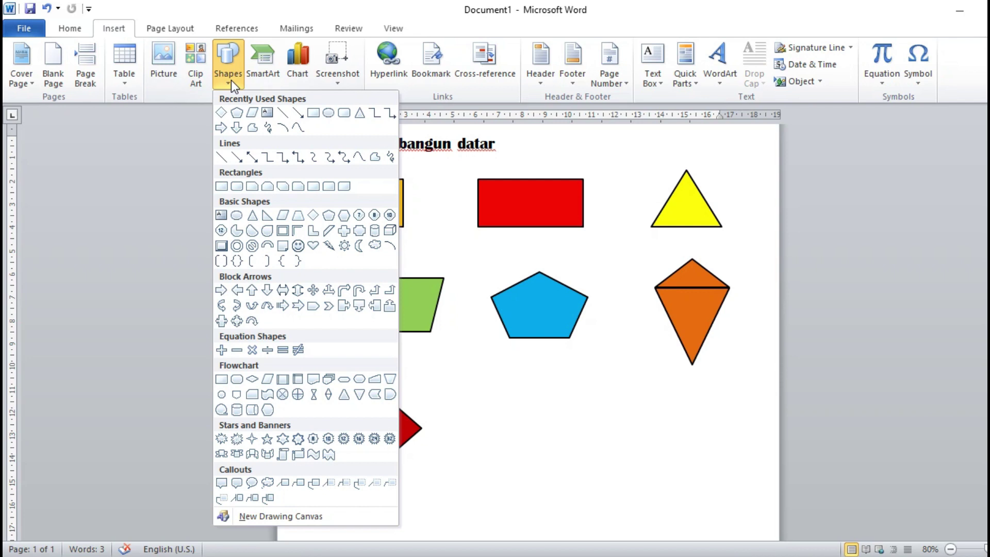
click(299, 216)
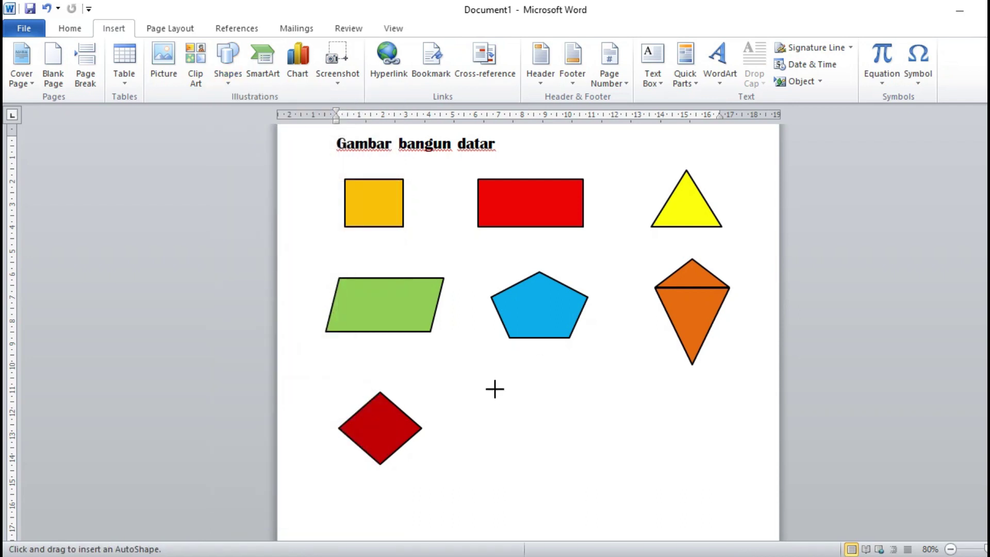
mouse_move(489, 389)
mouse_down()
mouse_move(581, 440)
mouse_move(584, 457)
mouse_up()
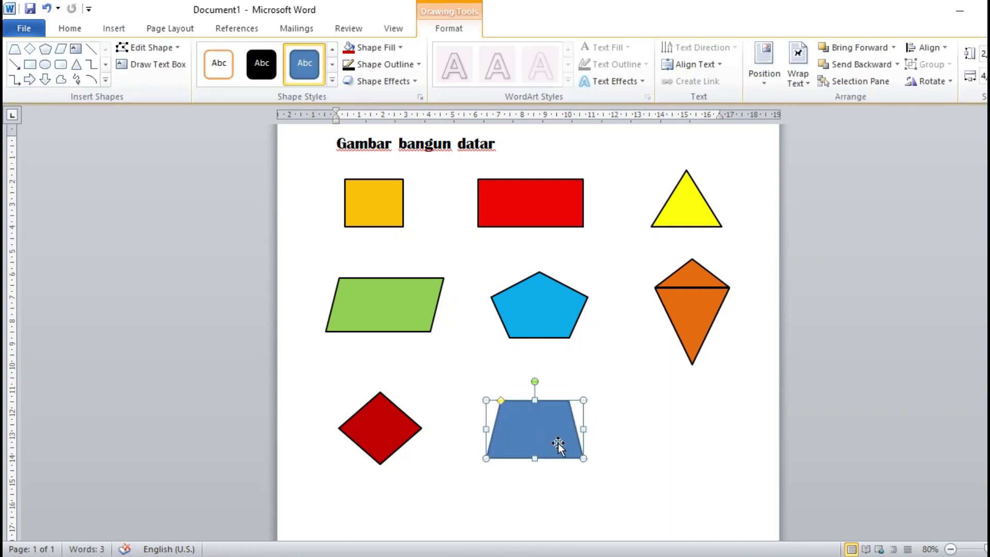
drag(583, 429, 592, 428)
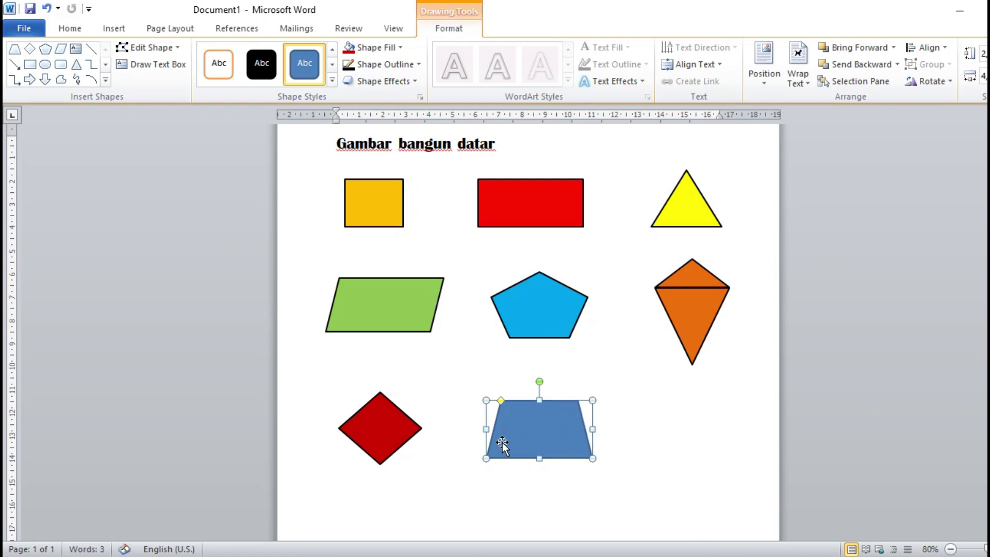
drag(486, 430, 477, 430)
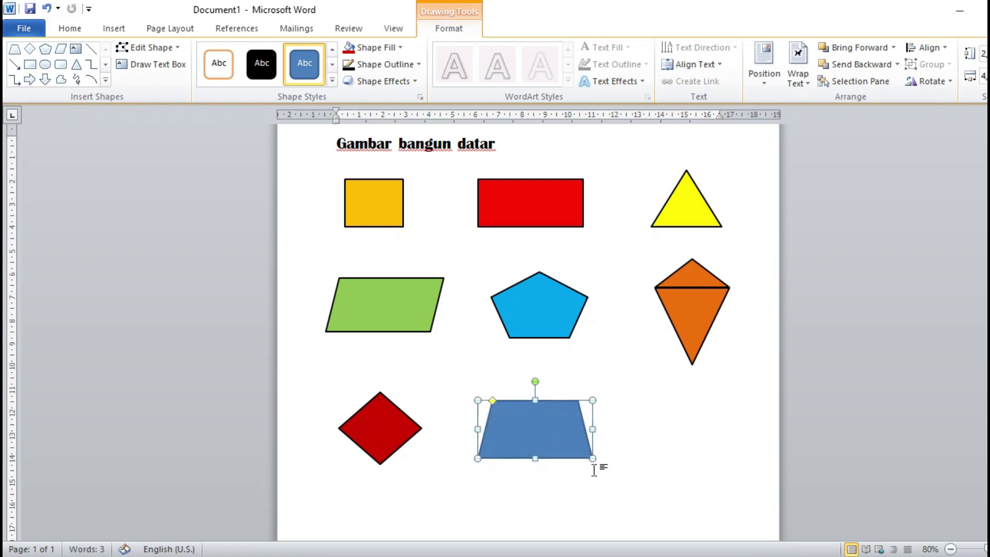
Step: Give the trapezoid a black outline and a Green fill
click(350, 65)
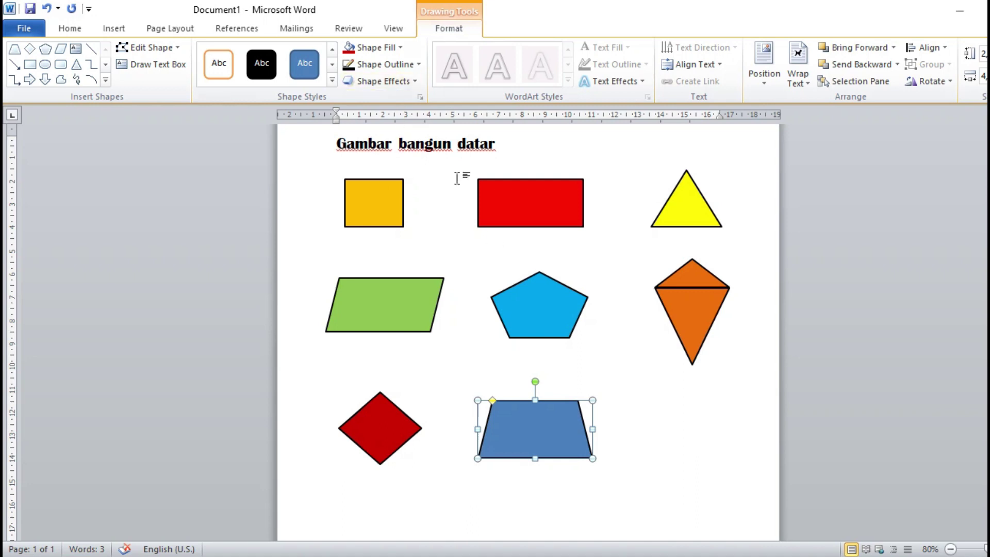
click(401, 47)
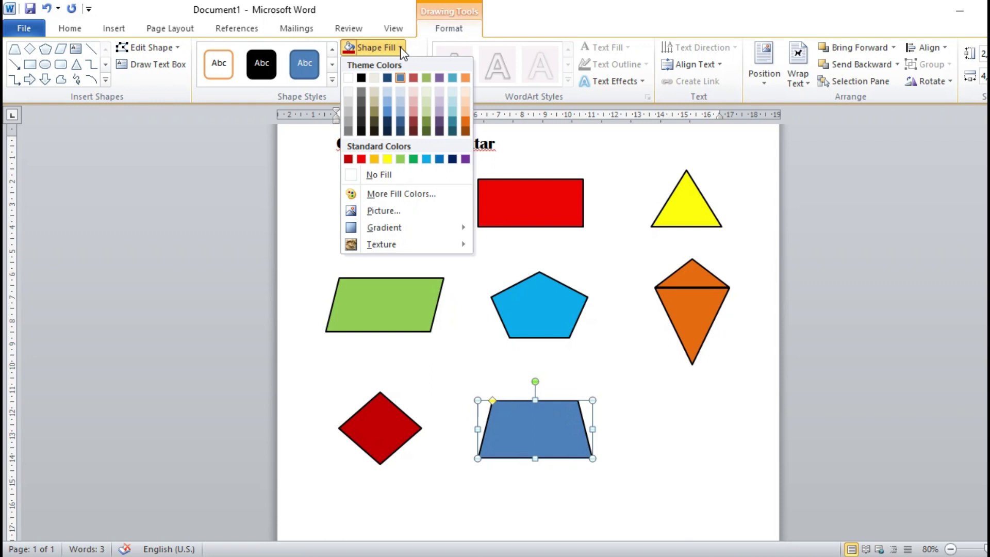
click(413, 159)
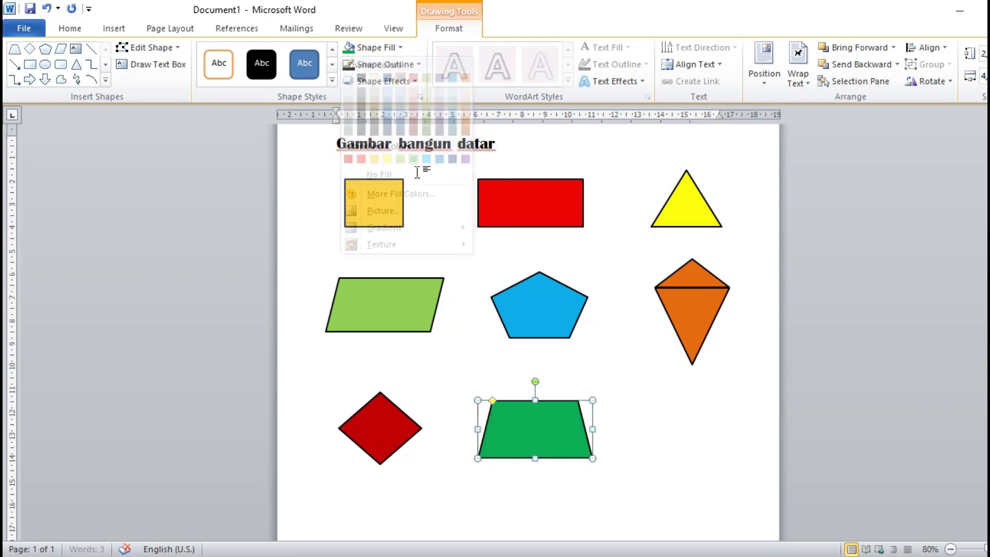
click(625, 419)
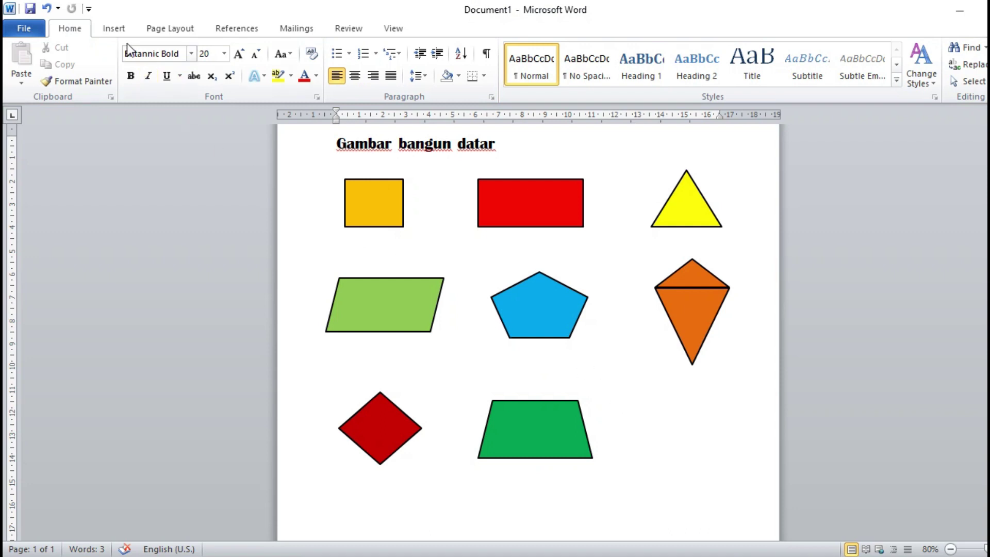
Step: Draw an oval right of the green trapezoid, below the kite, and make it slightly taller
click(115, 31)
click(225, 77)
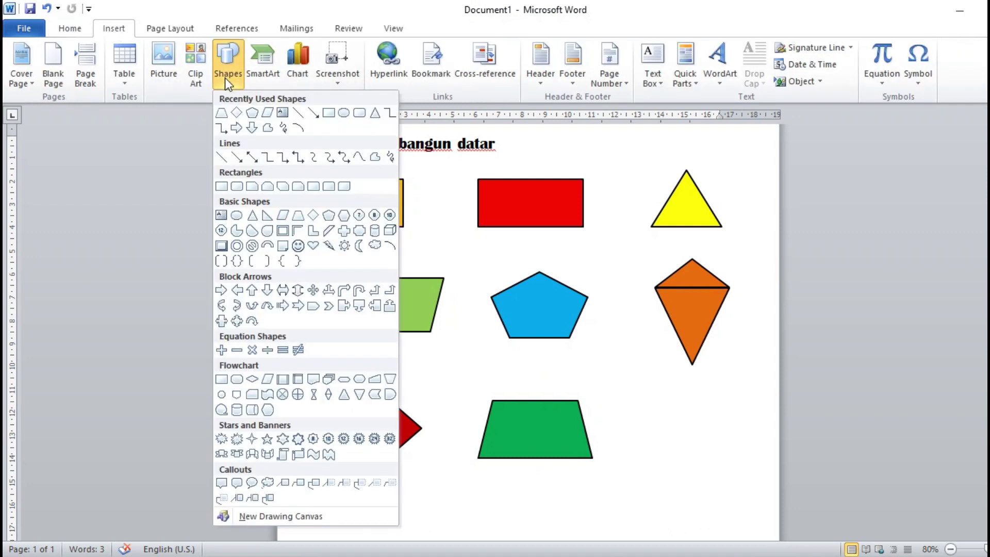
click(236, 214)
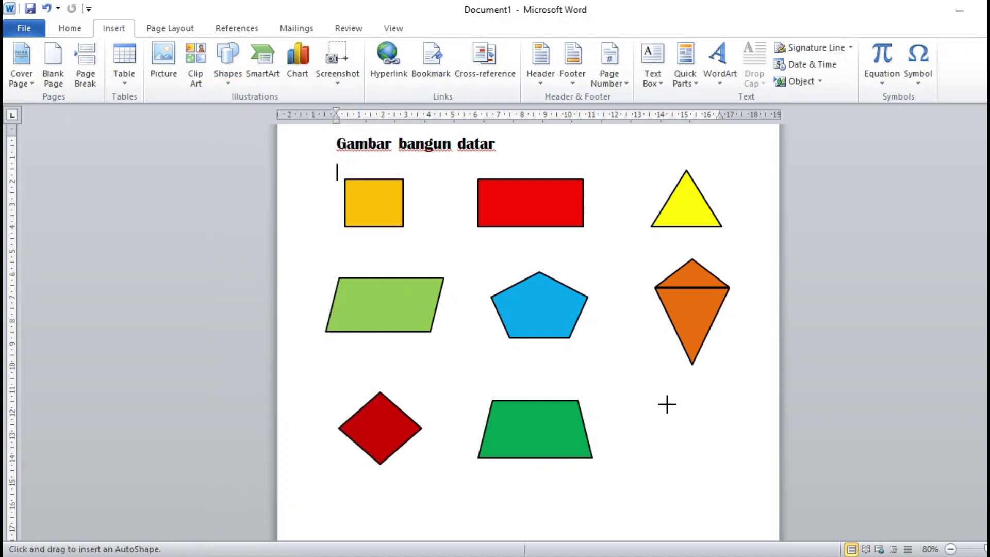
mouse_move(667, 400)
mouse_down()
mouse_move(729, 459)
mouse_move(691, 433)
mouse_move(730, 458)
mouse_up()
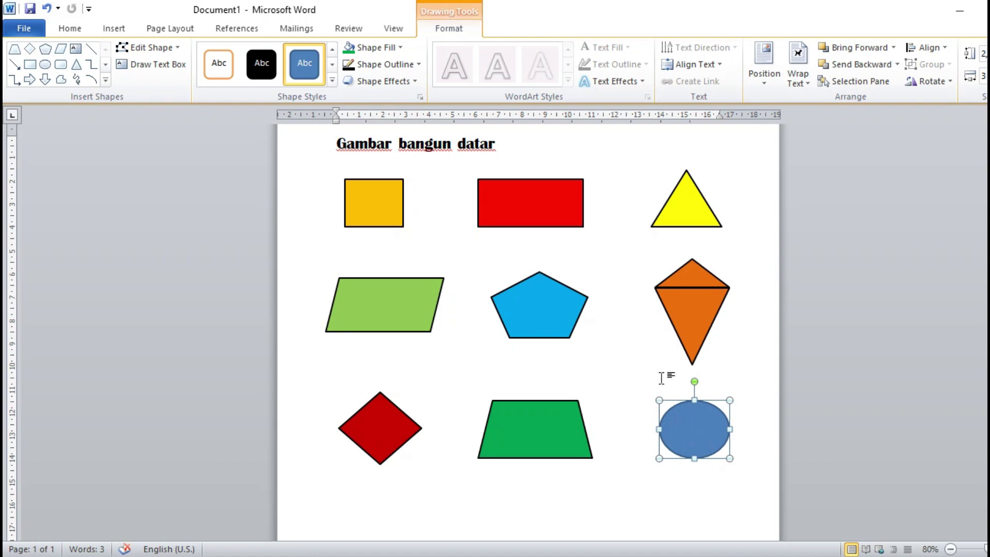
drag(658, 400, 658, 397)
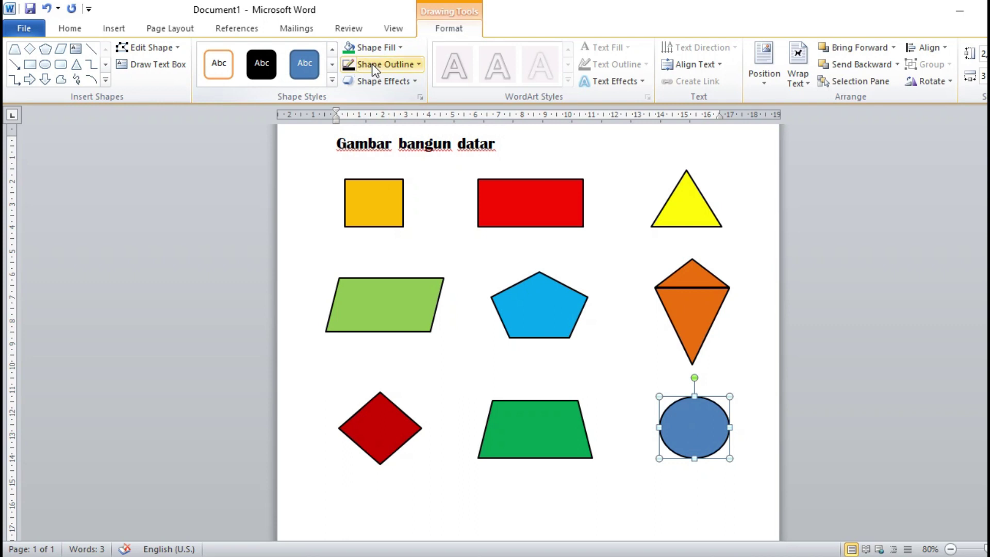
Step: Fill the circle with Blue and deselect it
click(400, 47)
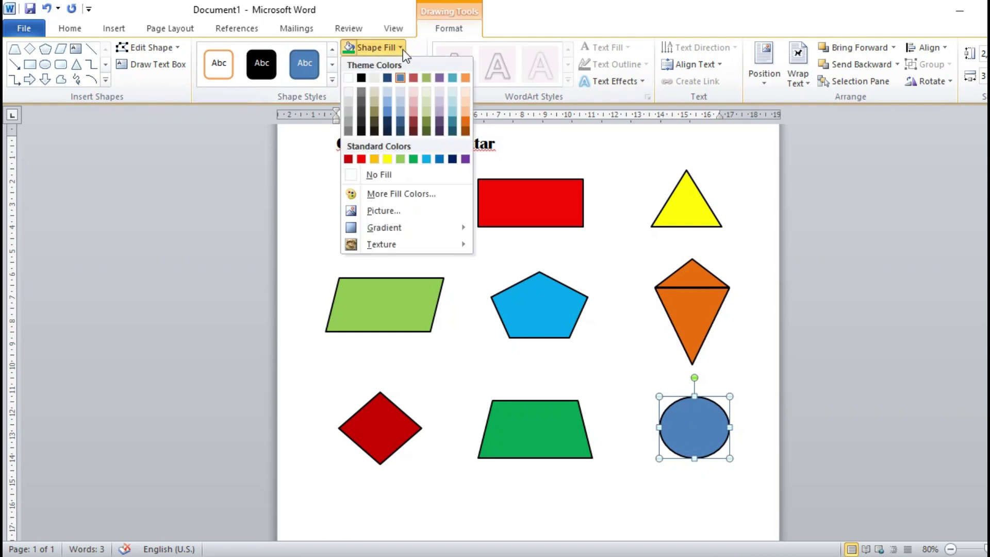
click(439, 158)
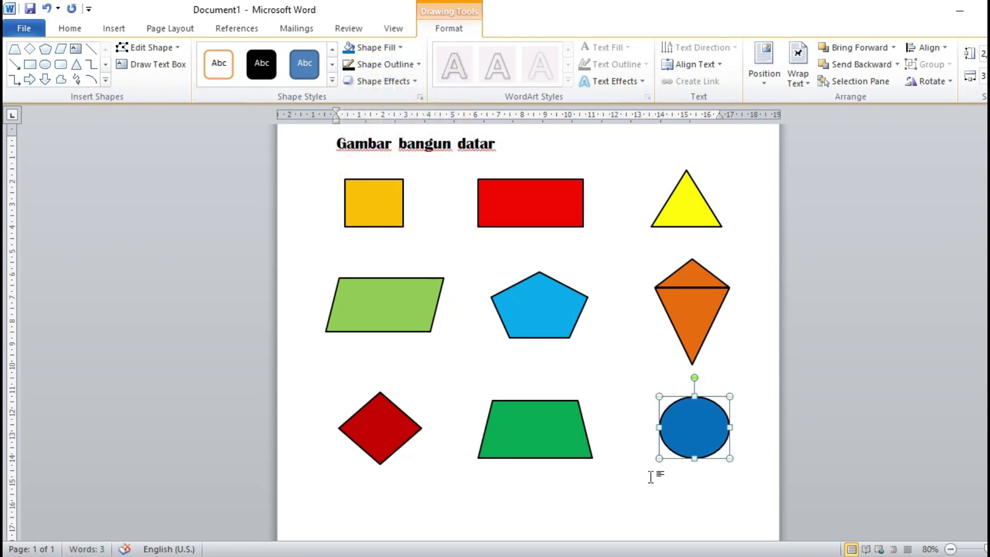
click(645, 494)
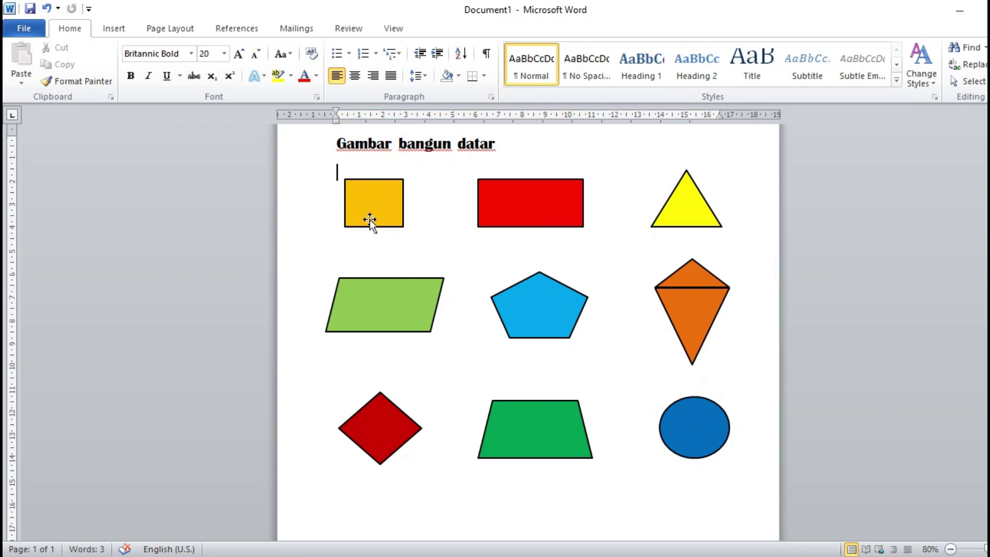
Step: Draw a text box below the orange square and type 'persegi' into it
click(112, 28)
click(220, 78)
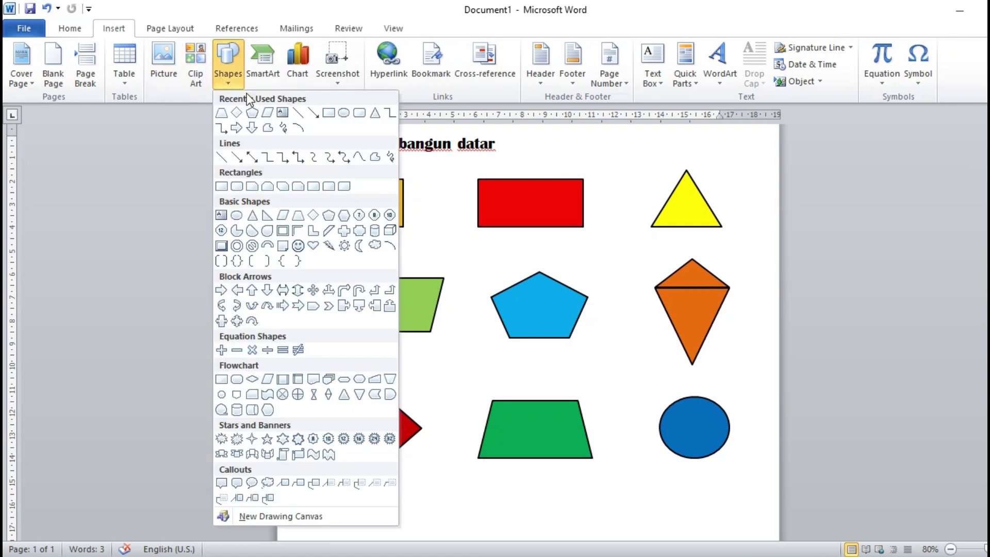
click(284, 112)
drag(336, 231, 421, 253)
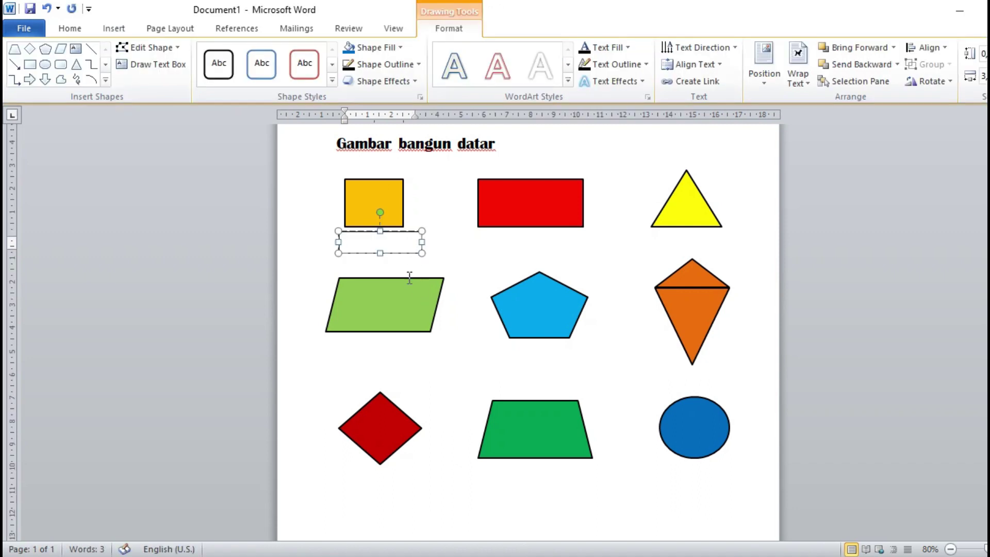
click(380, 253)
drag(380, 254, 381, 259)
click(359, 244)
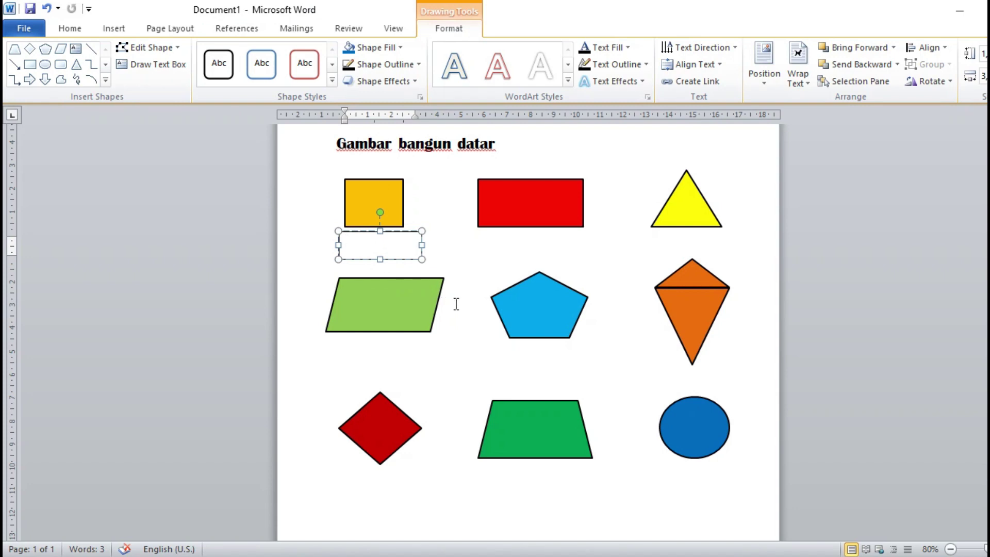
text(persegi)
Step: Format the word Persegi in Arial, size 14
drag(379, 241, 344, 241)
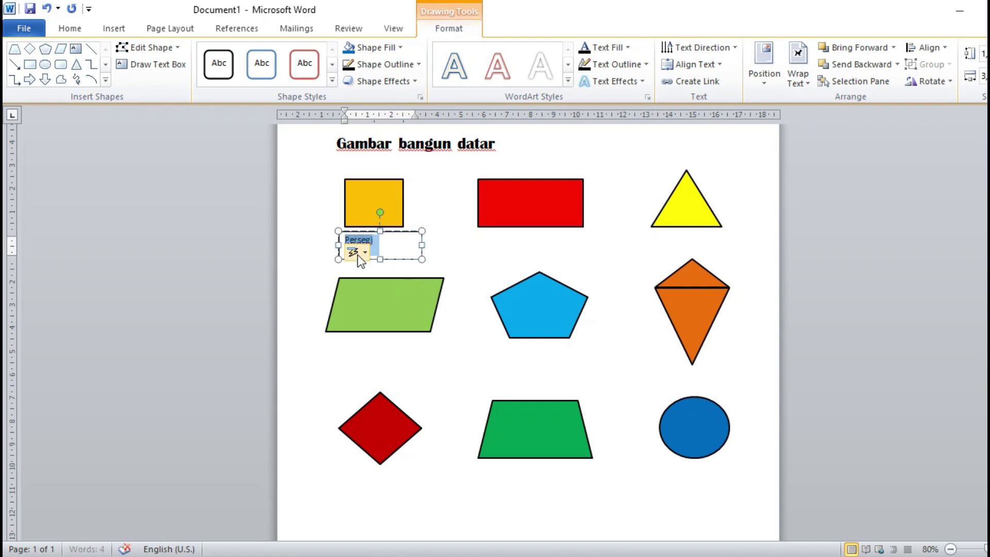
click(77, 29)
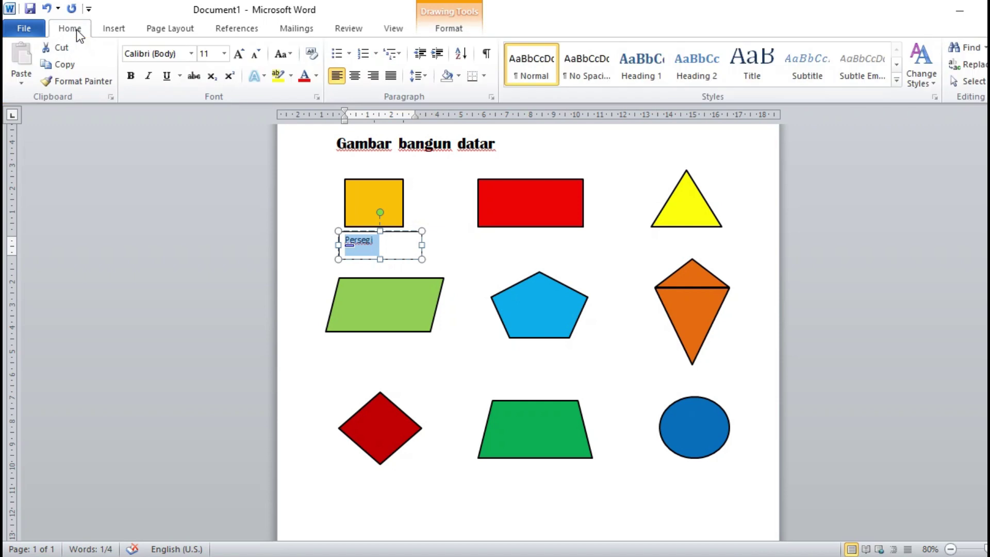
click(224, 54)
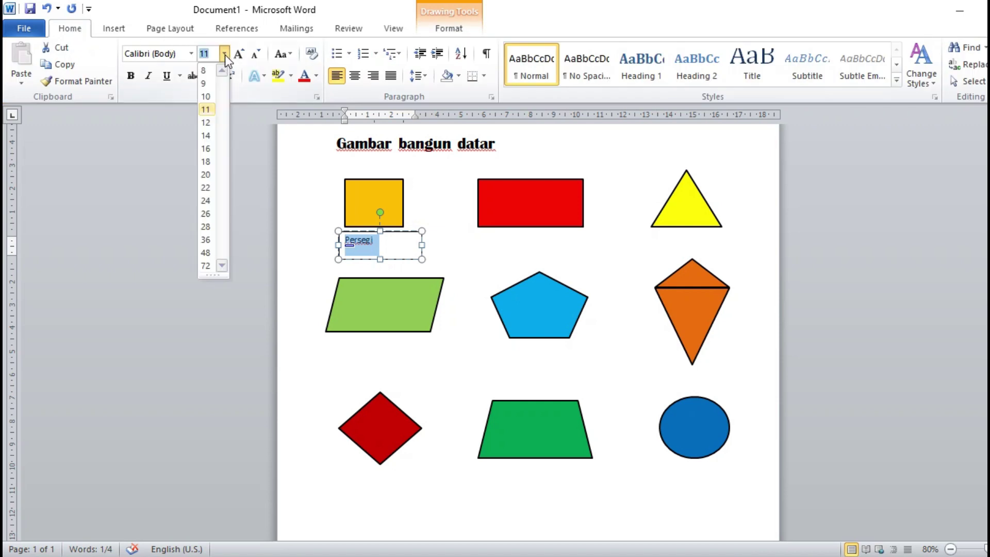
click(208, 135)
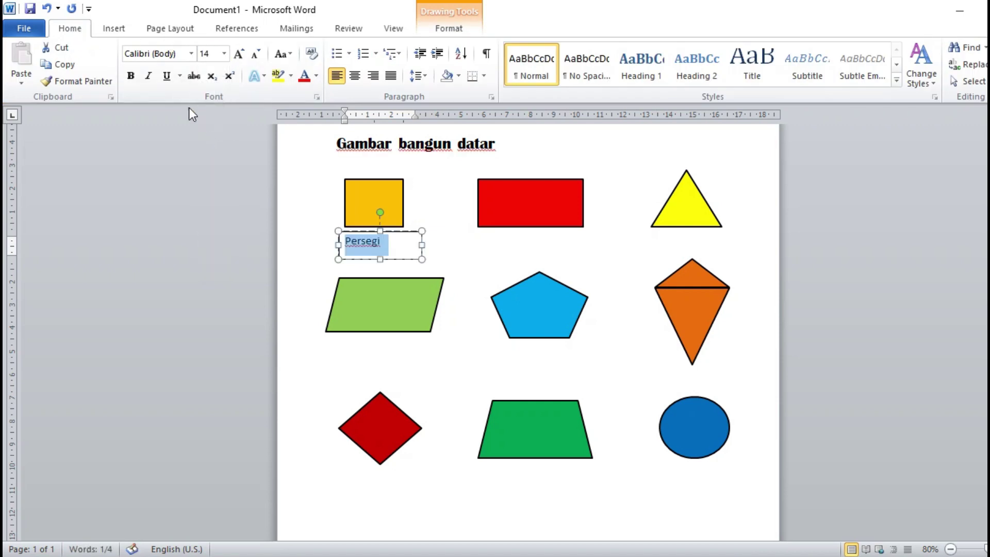
click(190, 53)
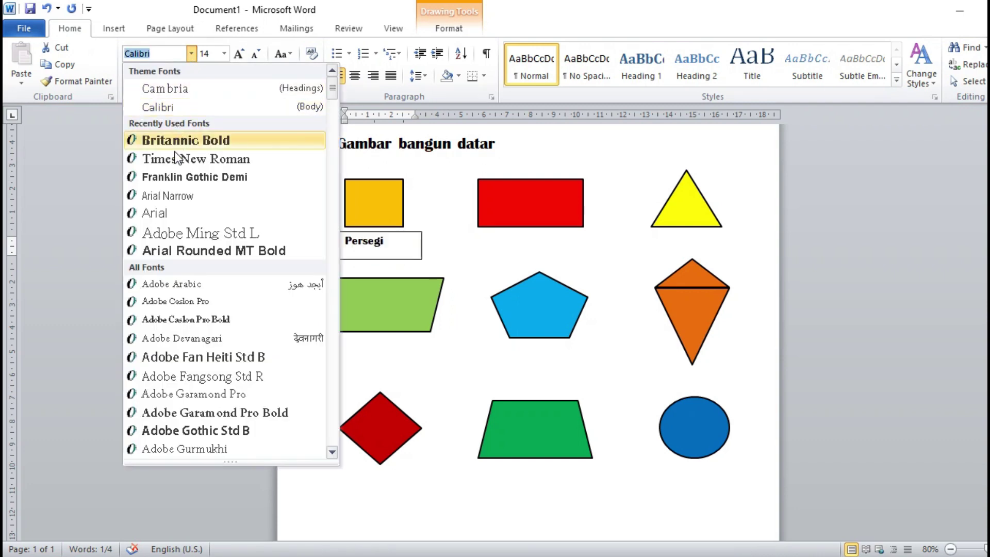
click(169, 212)
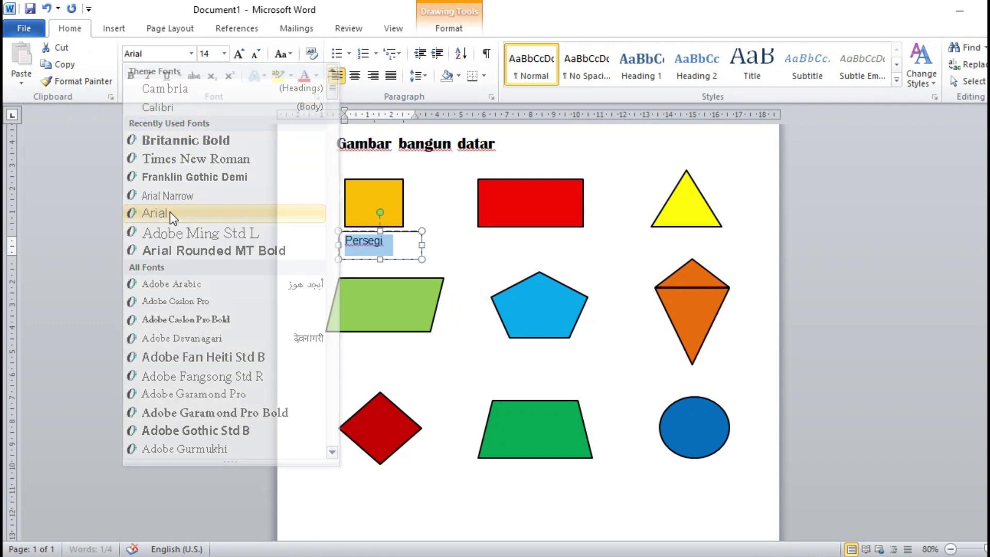
Step: Narrow the Persegi text box to fit and position it under the orange square
drag(420, 244, 397, 261)
click(416, 254)
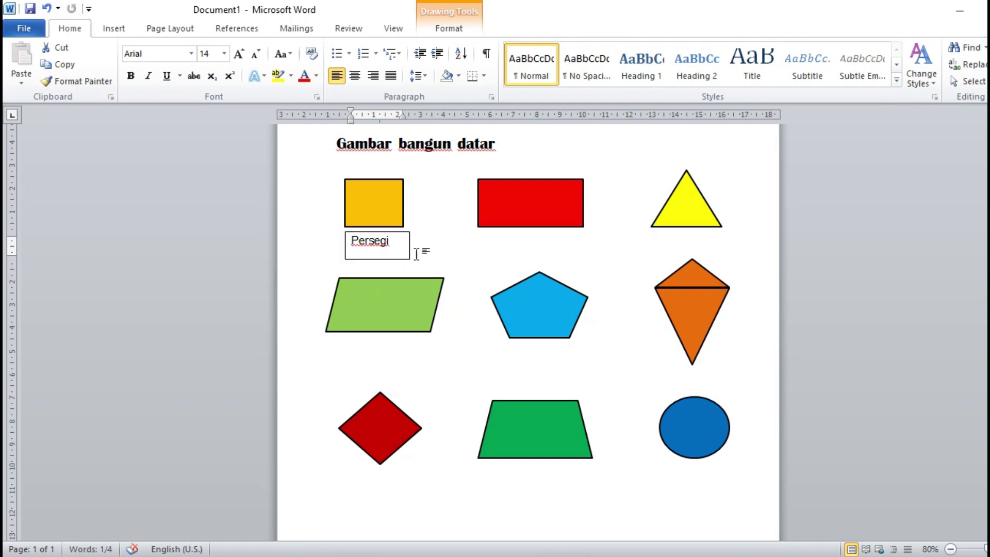
click(393, 256)
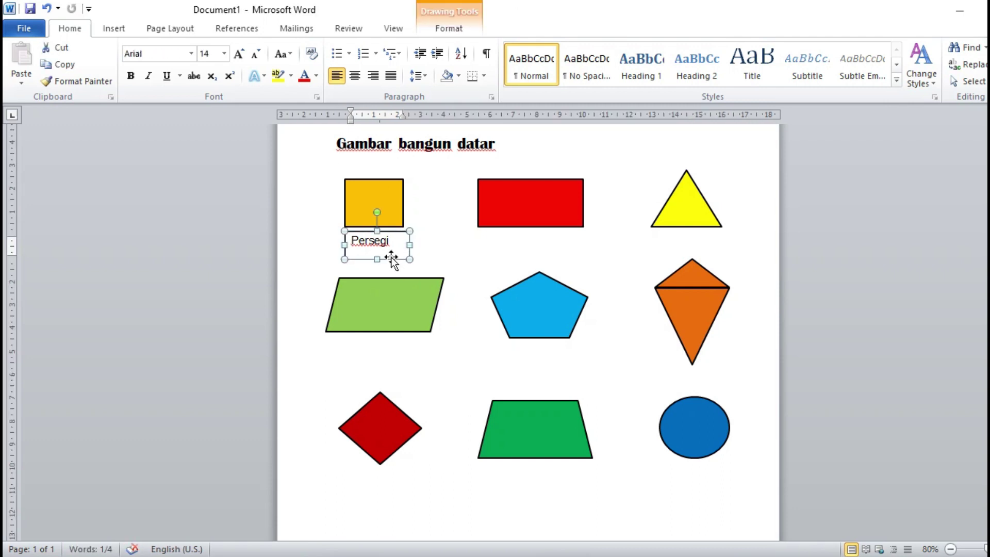
click(426, 266)
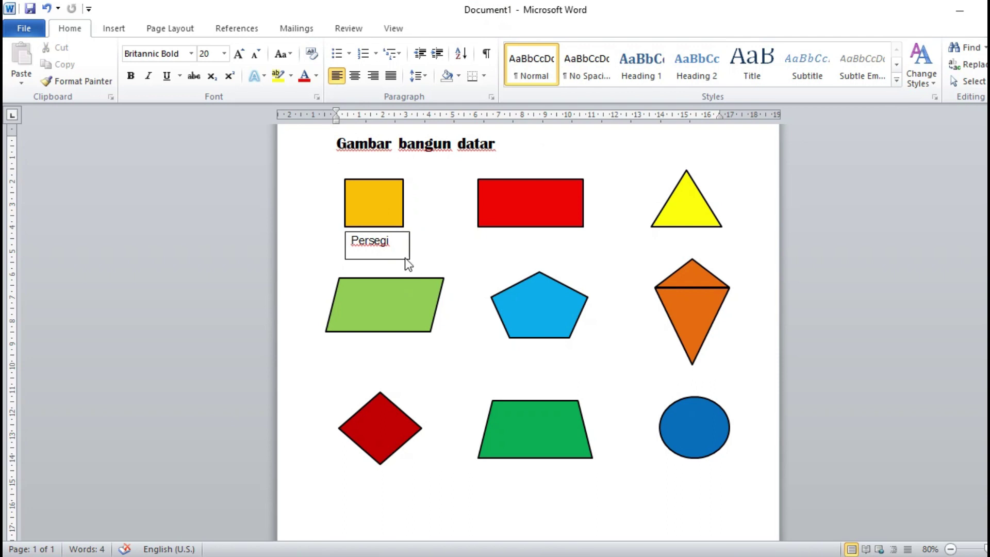
click(401, 258)
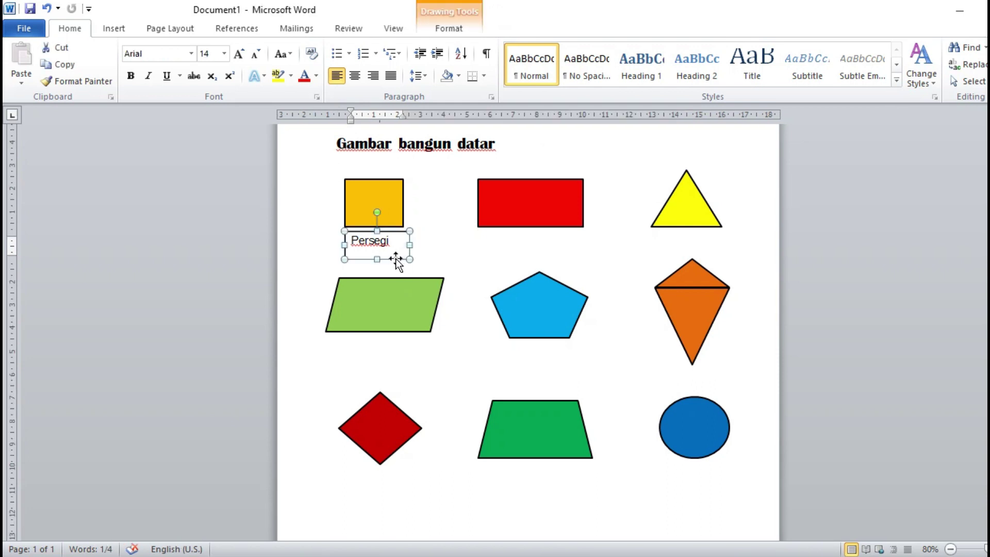
Step: Set the Persegi label box to No Outline
click(446, 31)
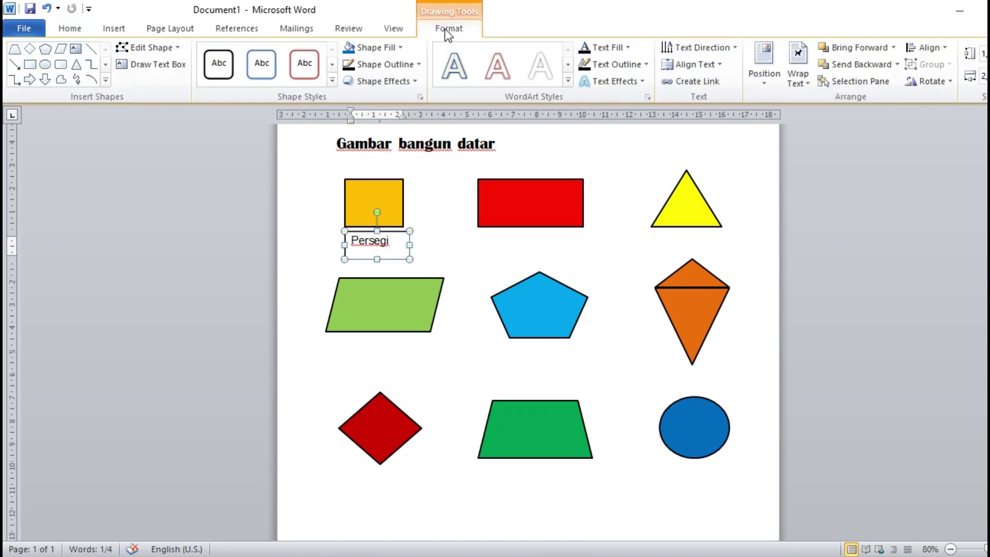
click(418, 64)
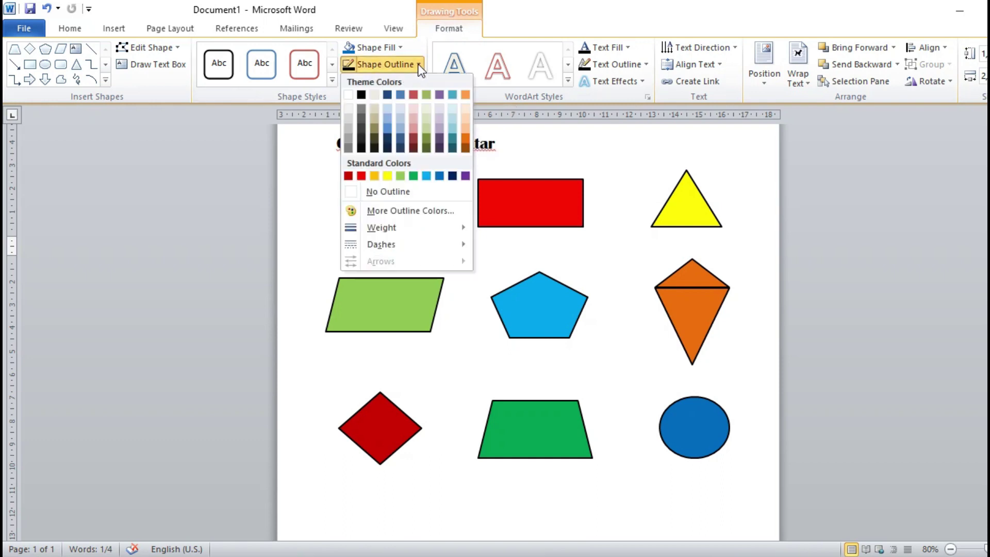
click(371, 191)
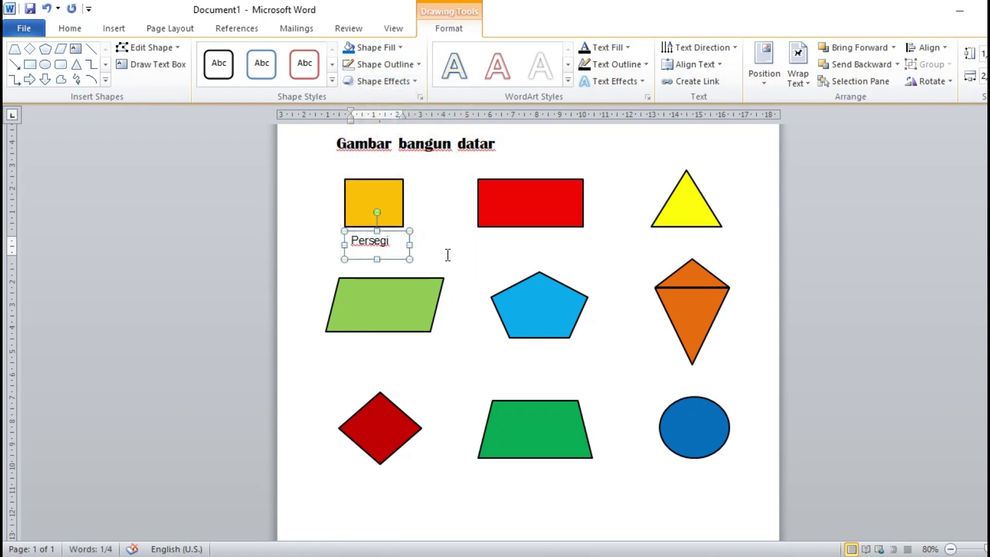
click(440, 269)
Step: Nudge the Persegi label box slightly up under the square
click(391, 252)
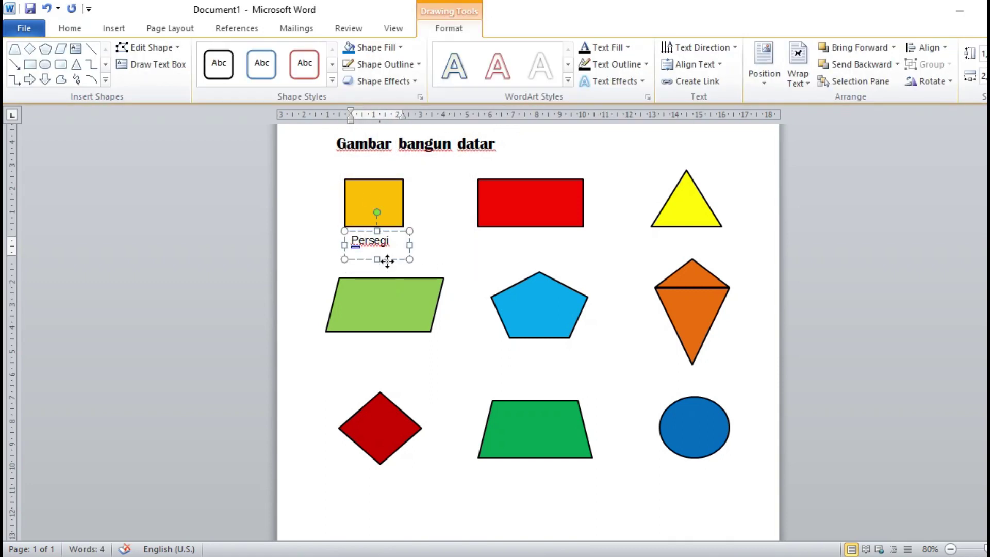
drag(388, 261, 390, 257)
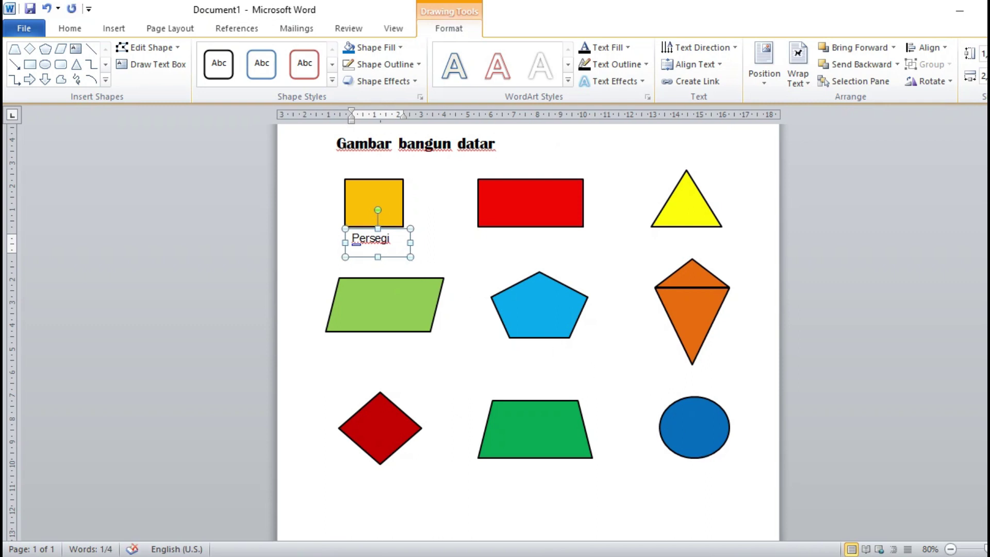
scroll(694, 427, up, 2)
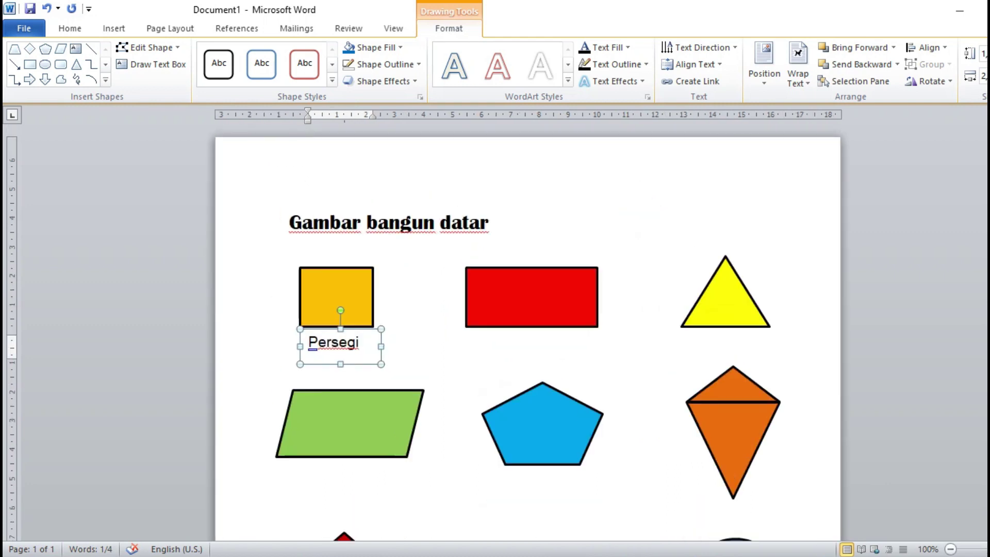
scroll(727, 396, down, 3)
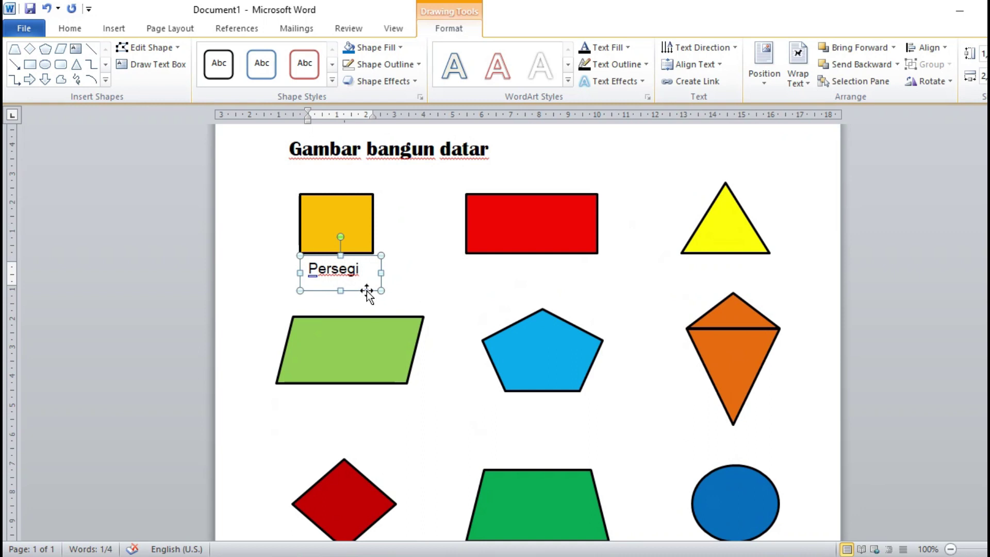
Step: Duplicate the Persegi label and move the copy below the red rectangle
click(69, 29)
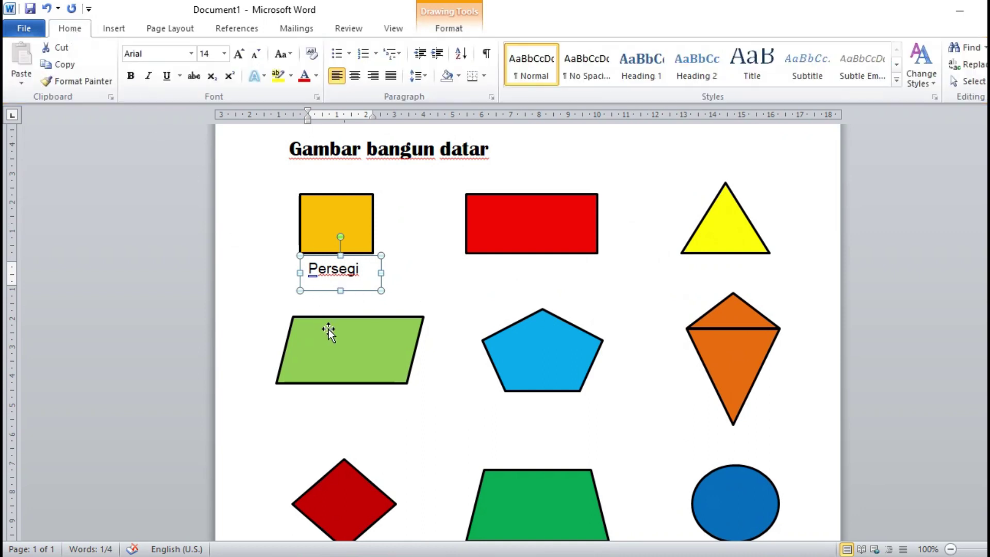
click(65, 65)
click(20, 56)
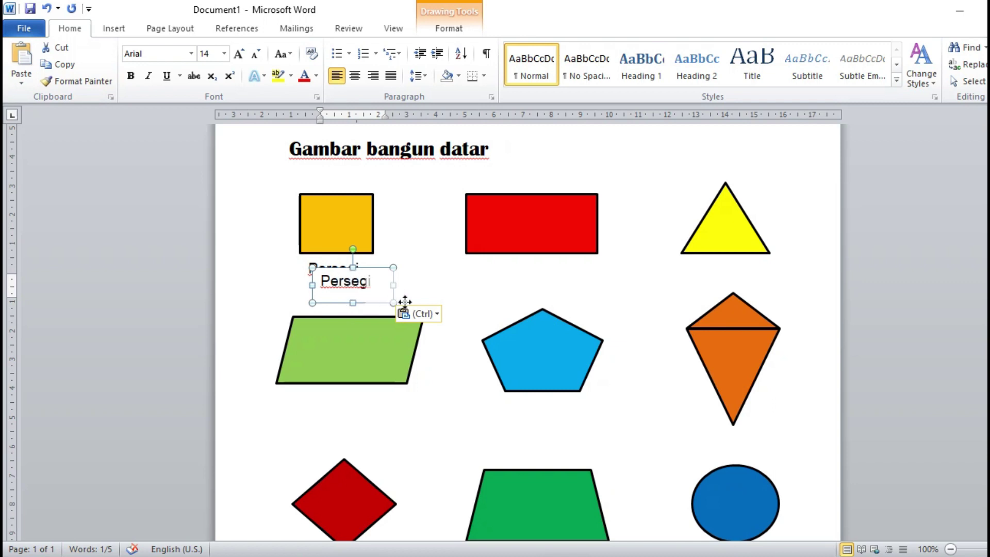
drag(451, 297, 533, 288)
Step: Change the copied label to 'Persegi panjang' and widen its box to fit one line
click(562, 273)
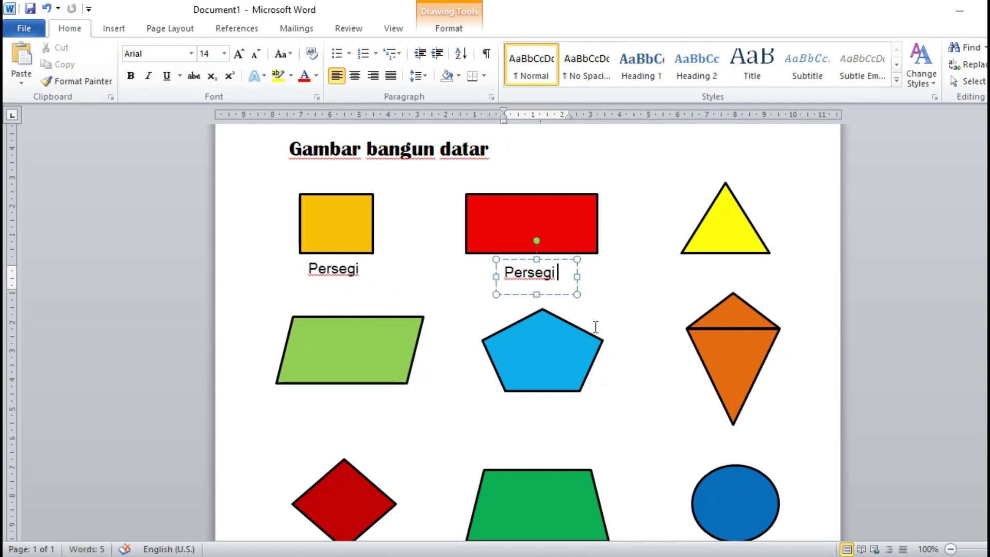
key(BackSpace)
key(BackSpace)
key(BackSpace)
key(BackSpace)
key(BackSpace)
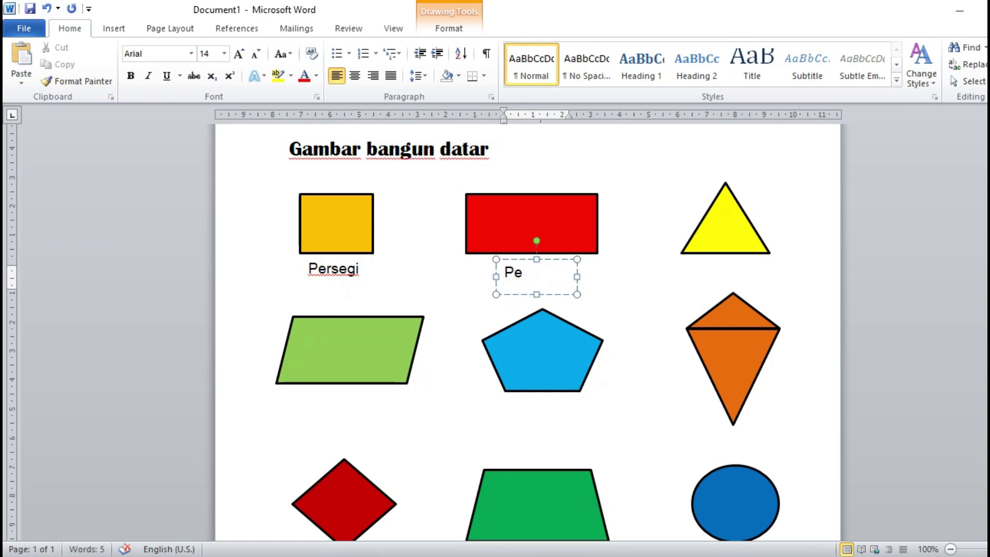
text(rseg)
text(i pa)
text(njang)
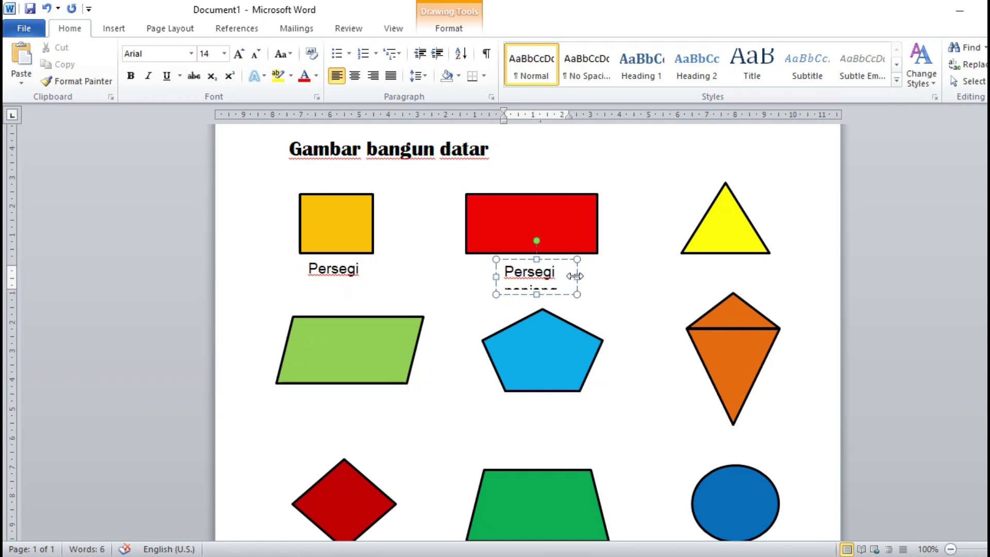
drag(577, 273, 616, 278)
drag(497, 276, 573, 295)
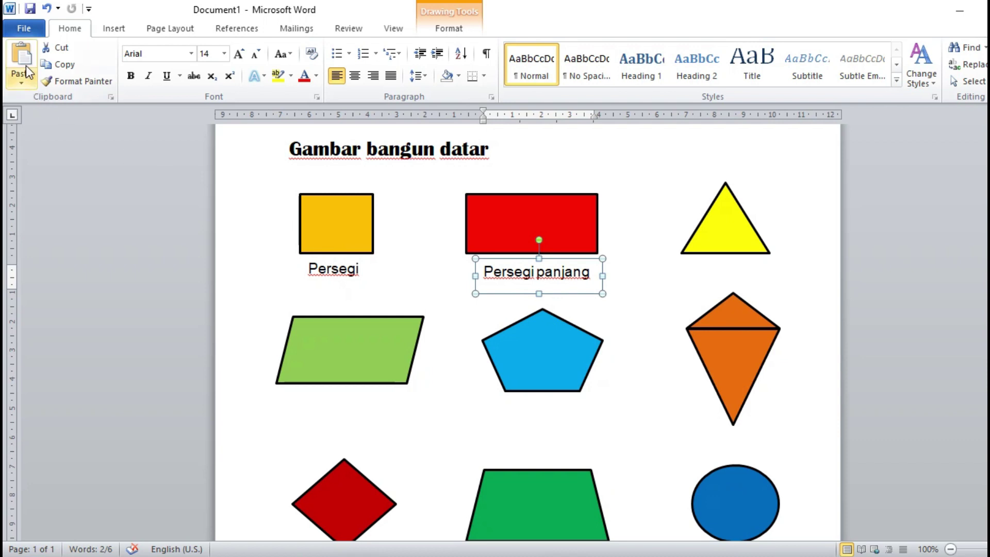
click(621, 305)
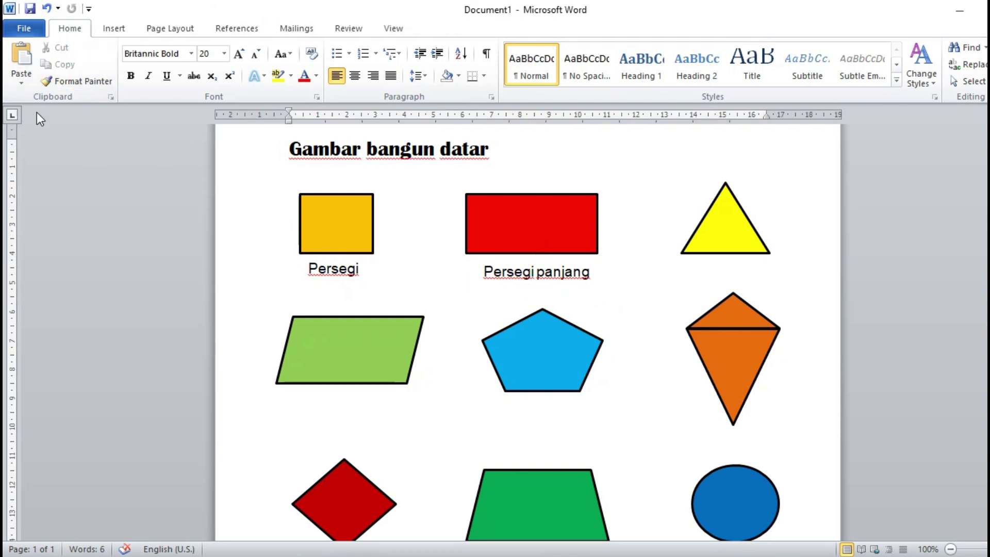
Step: Paste a label copy under the yellow triangle and change its text to 'segitiga'
click(20, 57)
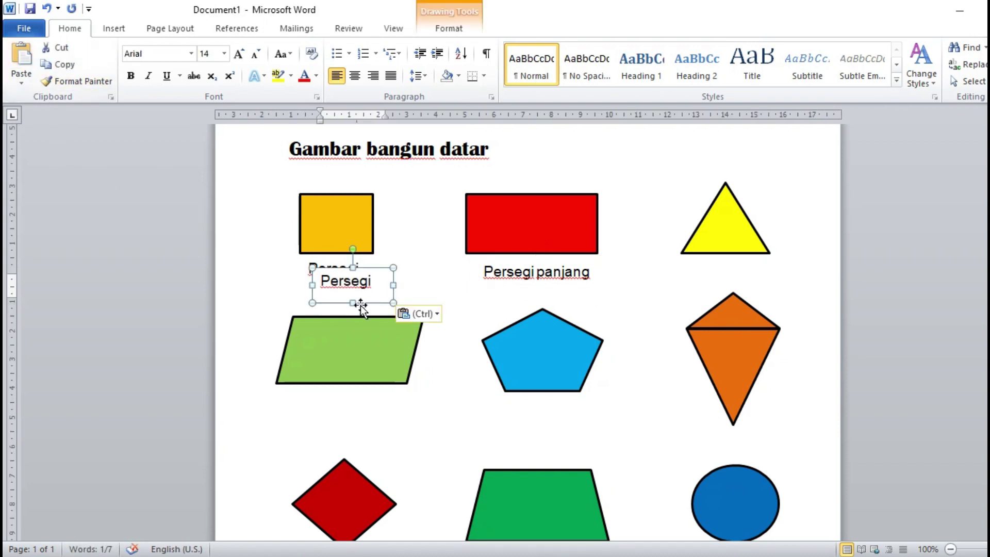
drag(761, 296, 752, 290)
click(753, 269)
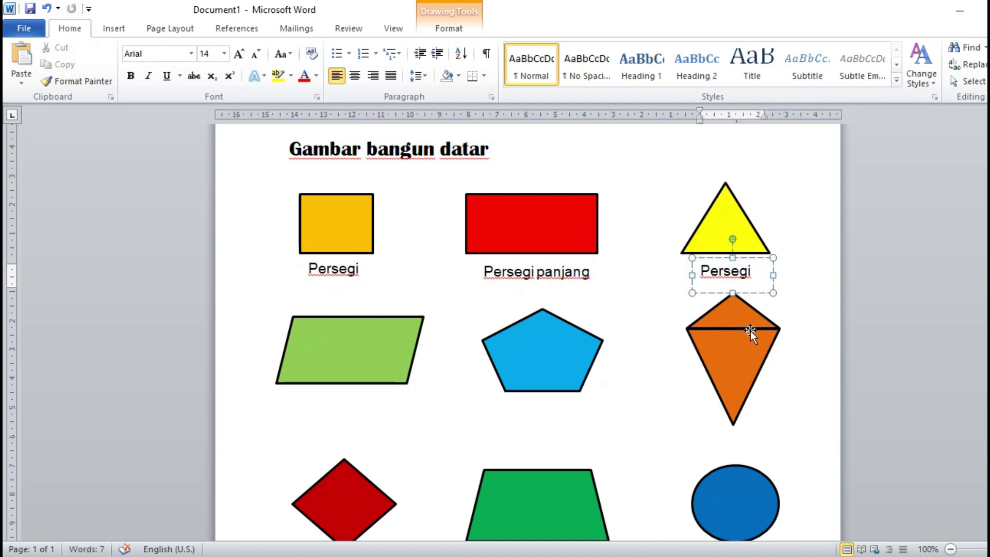
key(BackSpace)
key(BackSpace)
key(BackSpace)
key(BackSpace)
key(BackSpace)
key(BackSpace)
key(BackSpace)
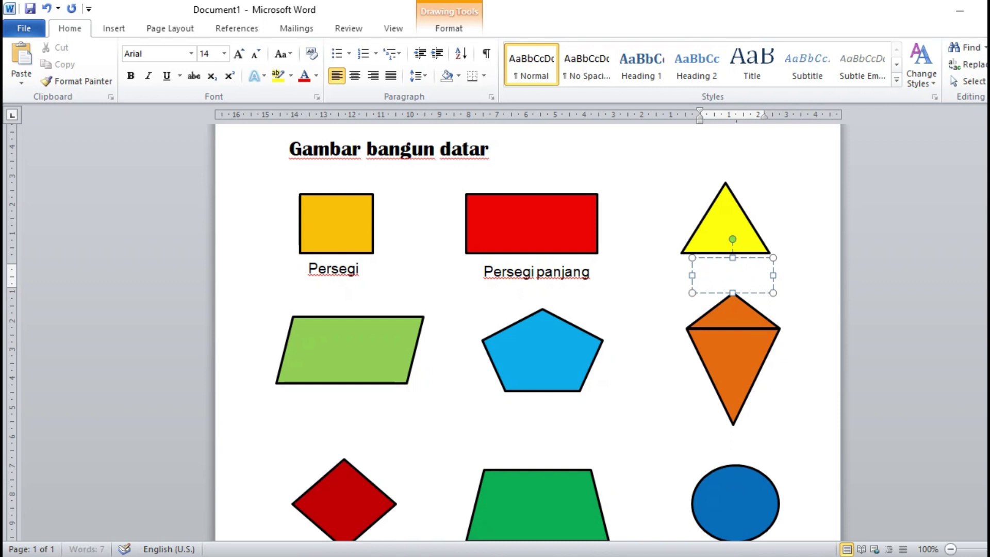
text(segitiga)
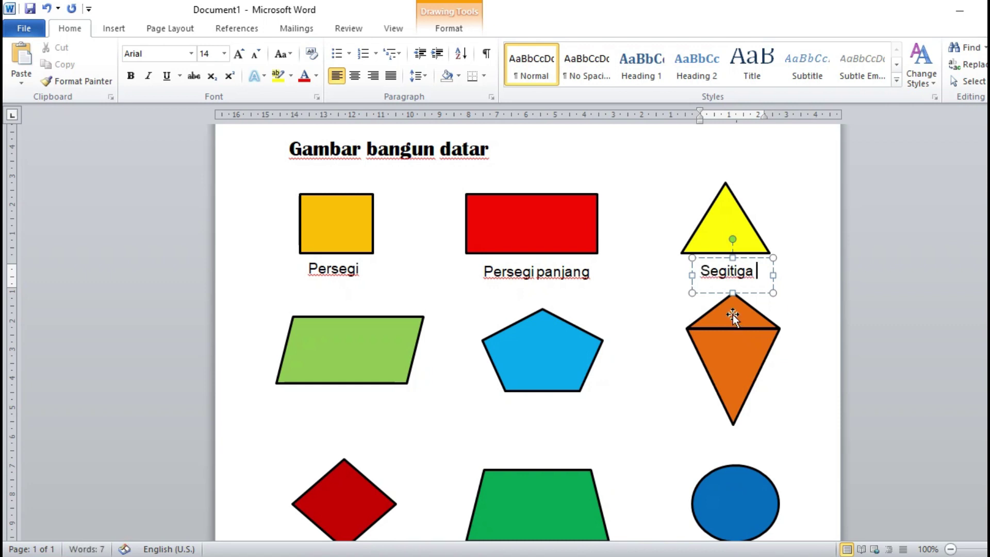
click(752, 292)
click(793, 279)
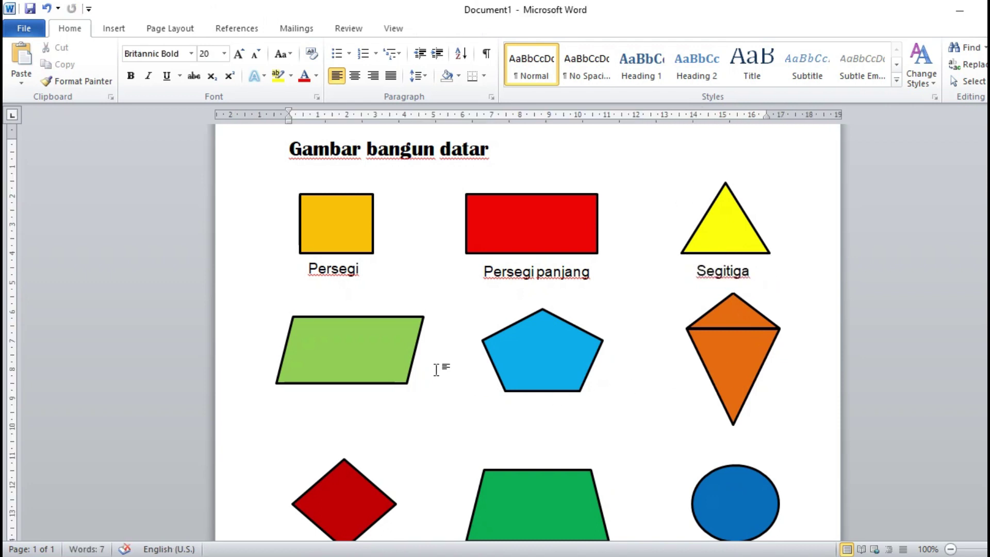
Step: Paste a label under the parallelogram reading 'Jajar genjang', widen it to one line, then paste another copy
click(29, 59)
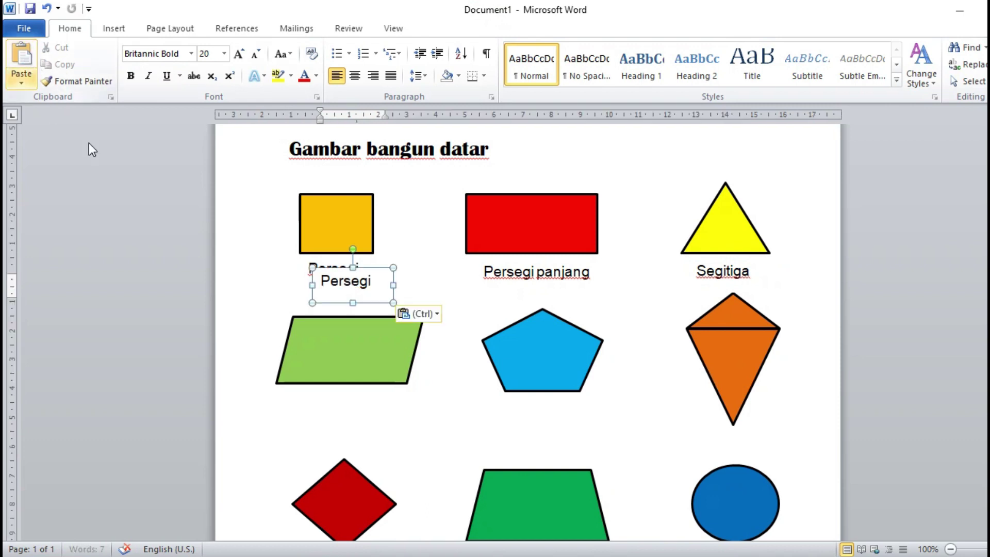
drag(338, 300, 327, 427)
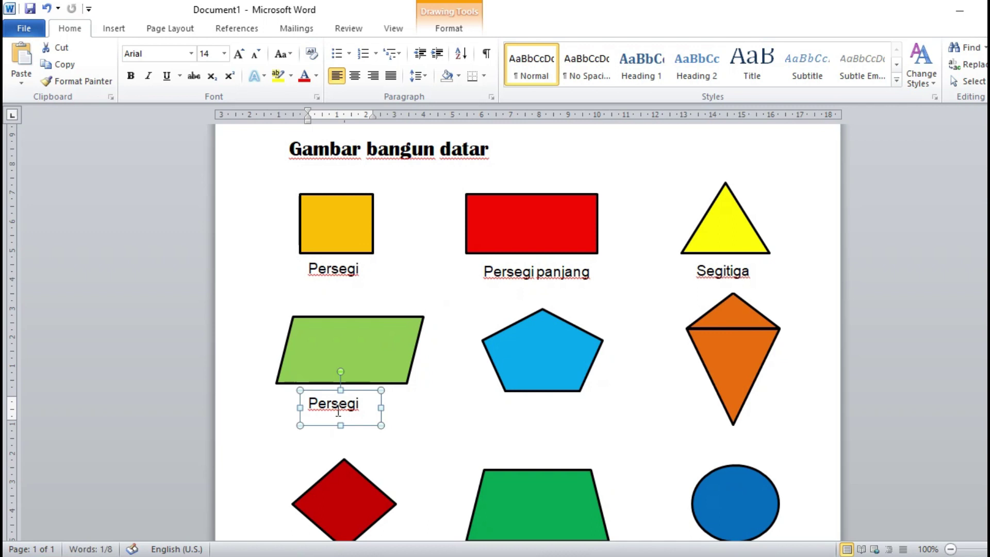
click(361, 406)
key(BackSpace)
key(BackSpace)
key(BackSpace)
key(BackSpace)
key(BackSpace)
key(BackSpace)
key(BackSpace)
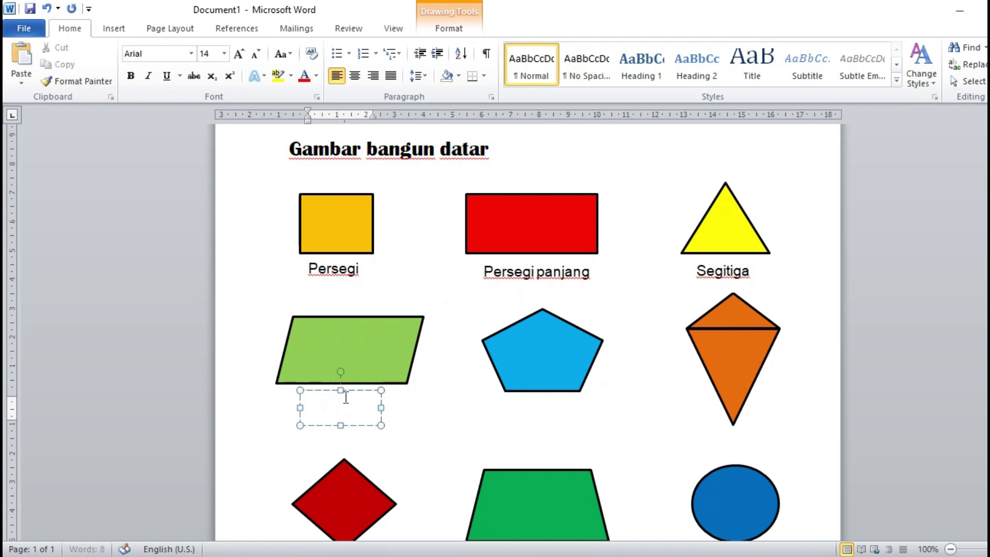
text(Jaja)
text(r genja)
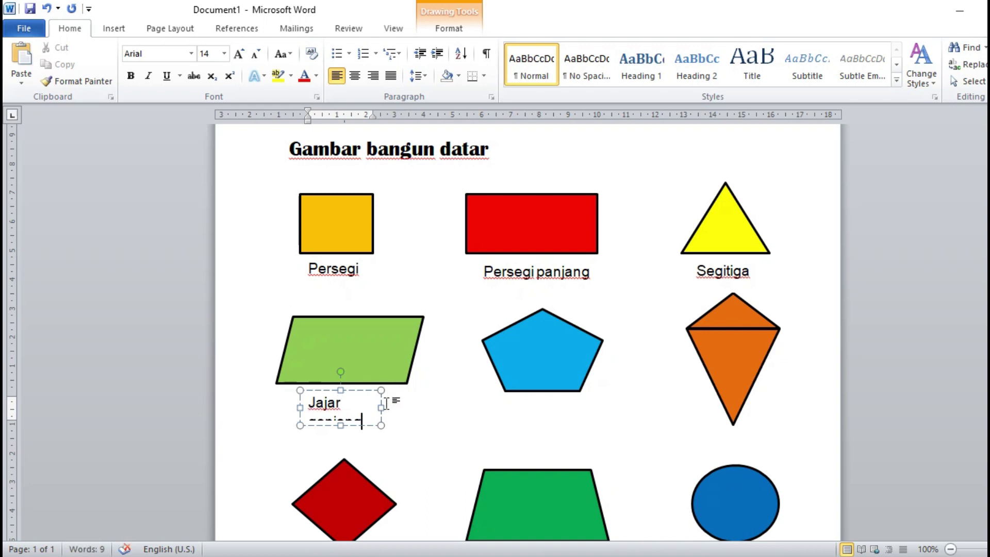
drag(381, 408, 414, 407)
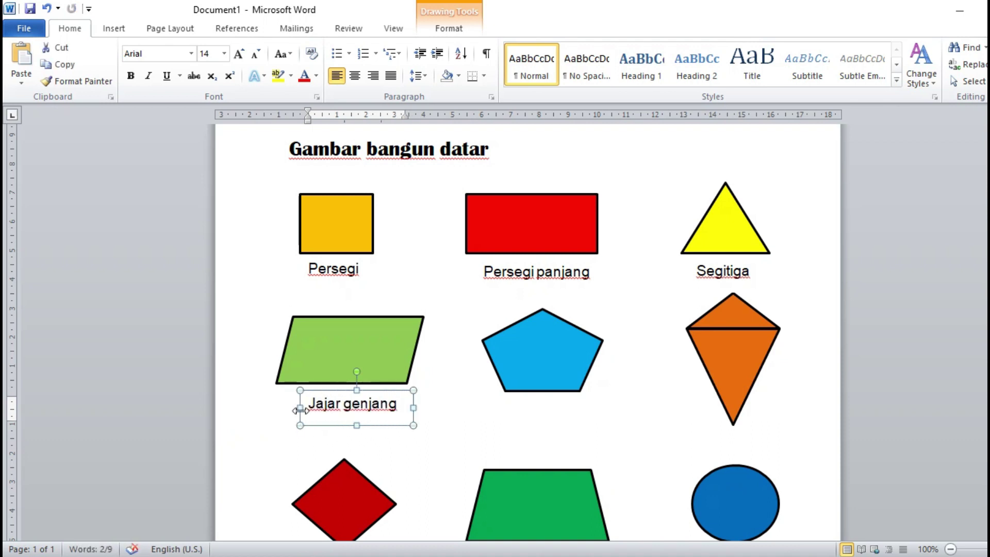
drag(300, 409, 286, 407)
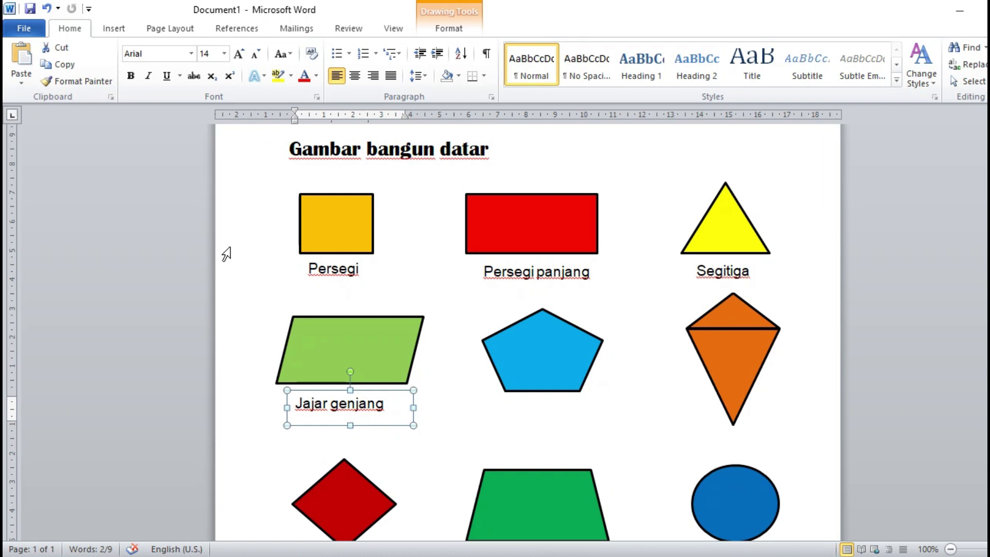
click(21, 58)
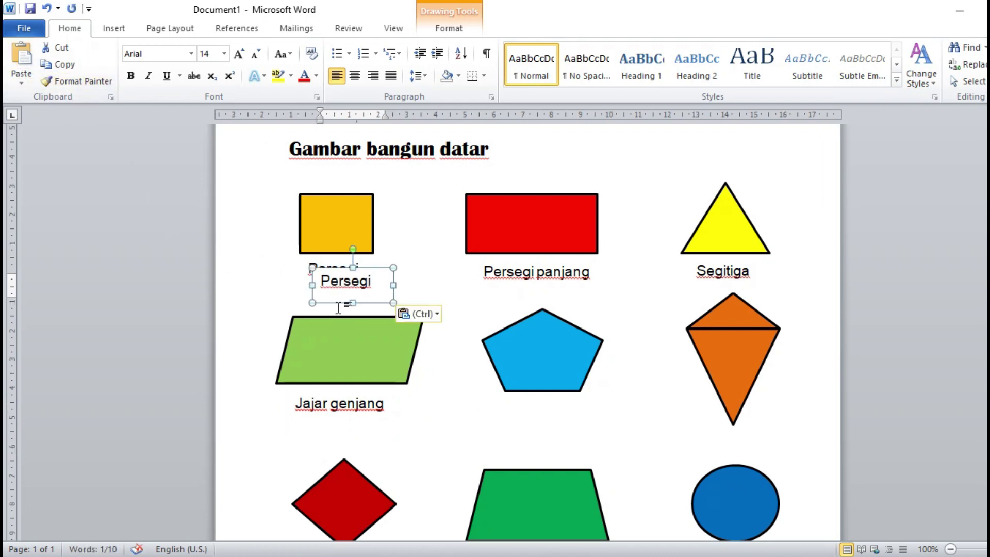
Step: Move the pasted label under the blue pentagon and change its text to 'Segi lima'
drag(338, 303, 538, 436)
click(579, 426)
key(BackSpace)
key(BackSpace)
key(BackSpace)
key(BackSpace)
key(BackSpace)
key(BackSpace)
key(BackSpace)
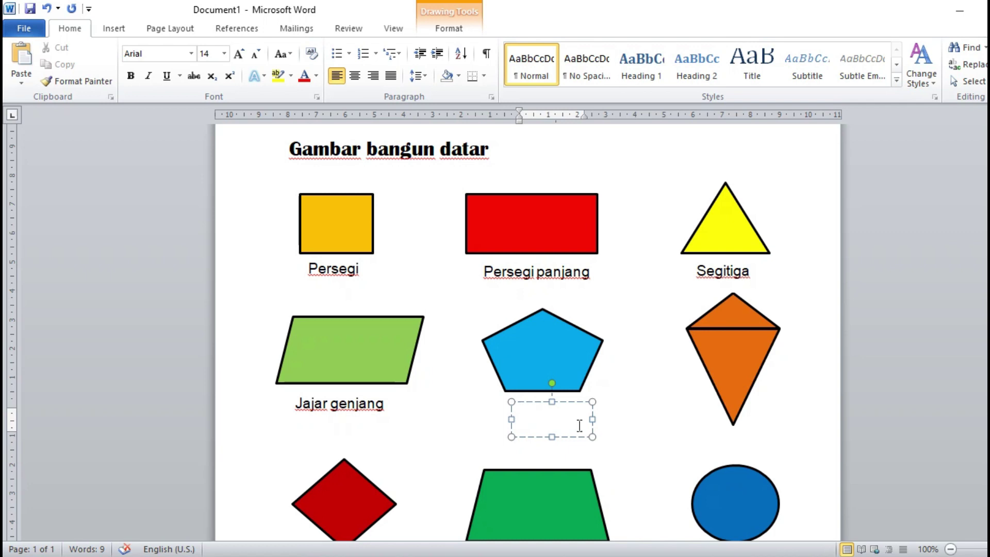
text(Segi)
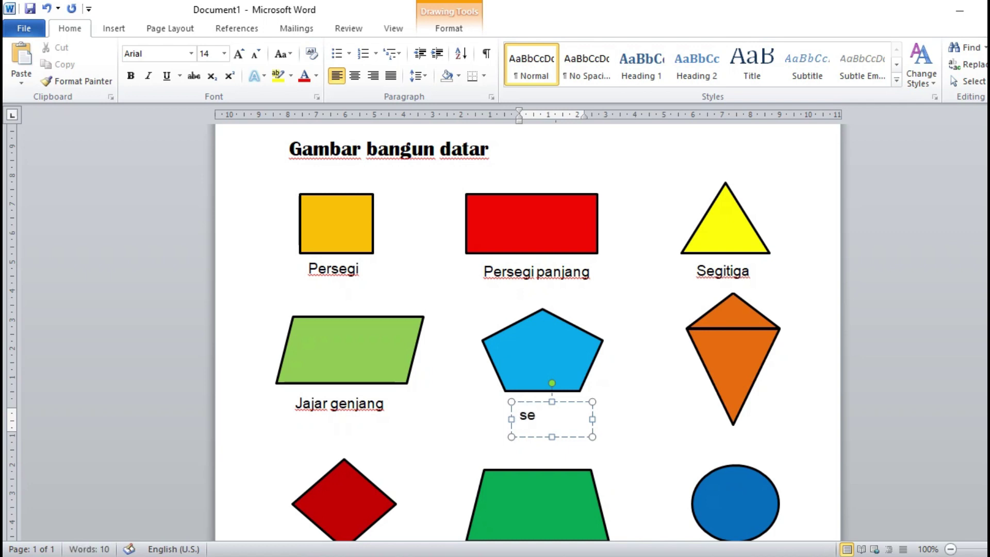
text( lima)
Step: Fine-tune the Segi lima label's position, then place another Persegi copy below the orange kite
click(570, 436)
drag(561, 430, 550, 425)
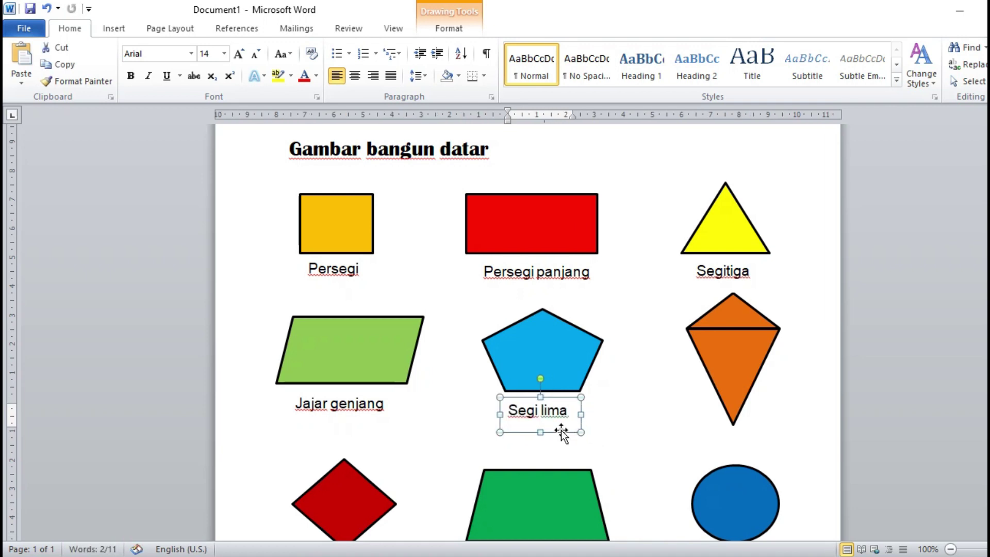
key(ctrl+Right)
key(ctrl+Right)
key(ctrl+Right)
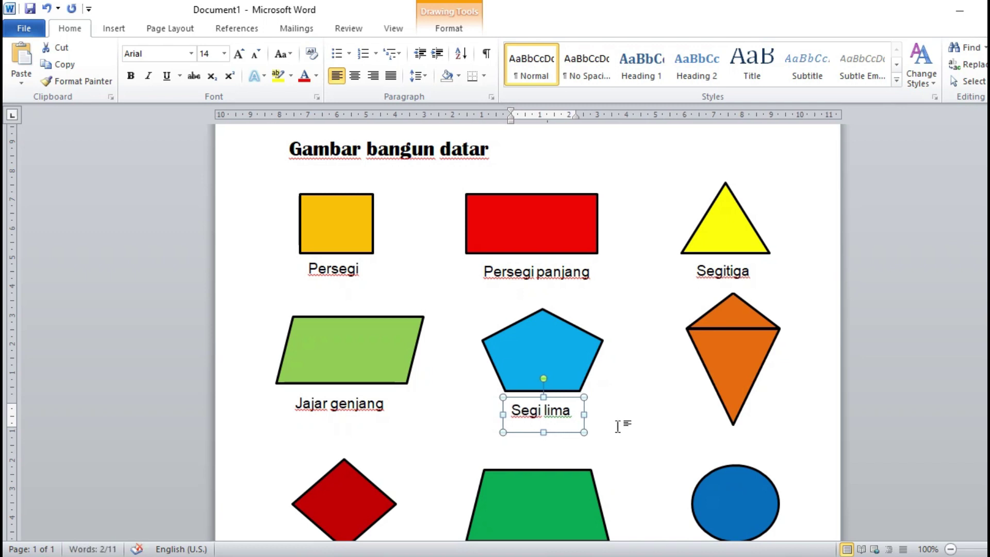
click(605, 390)
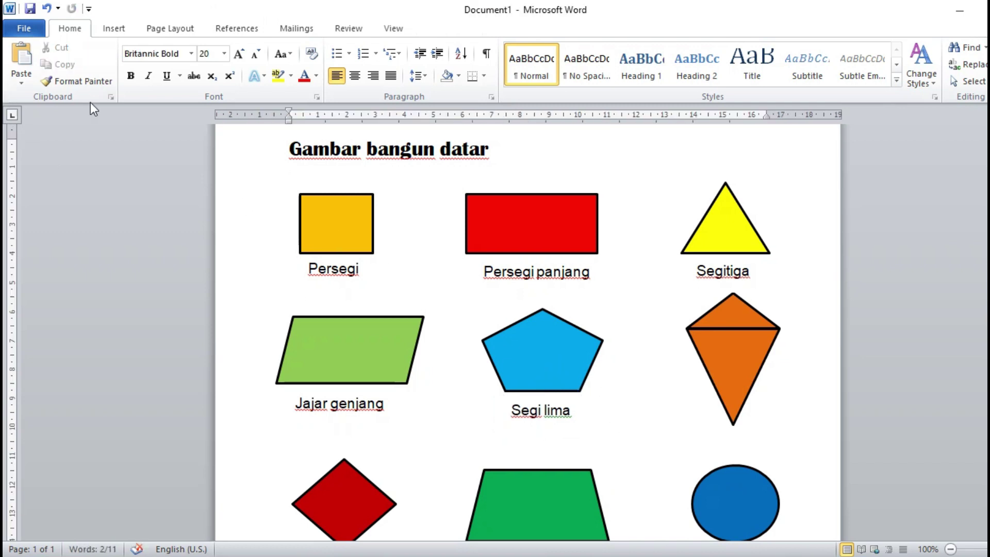
click(26, 60)
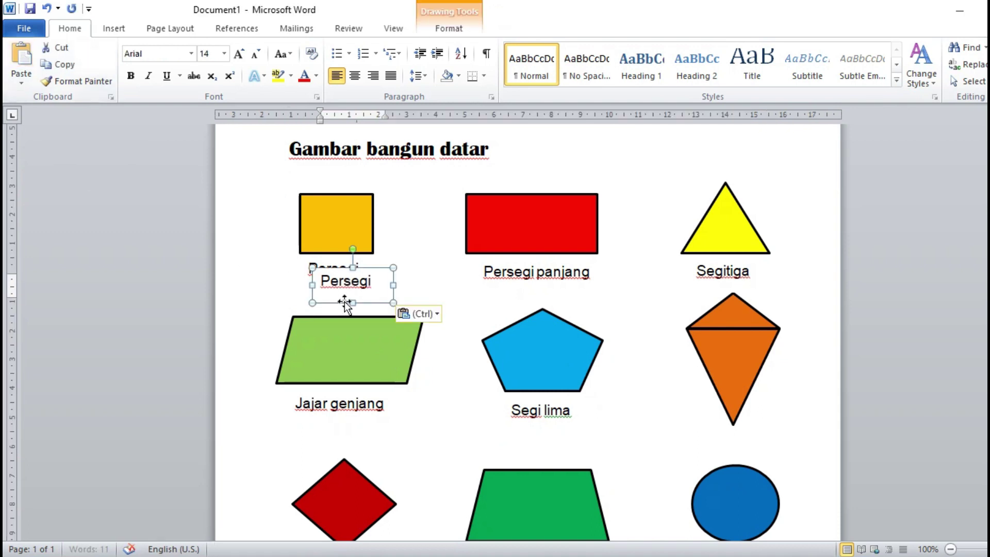
drag(469, 368, 735, 456)
Step: Retype the kite's label as 'layang-layang' and widen the box so it fits on one line
click(776, 445)
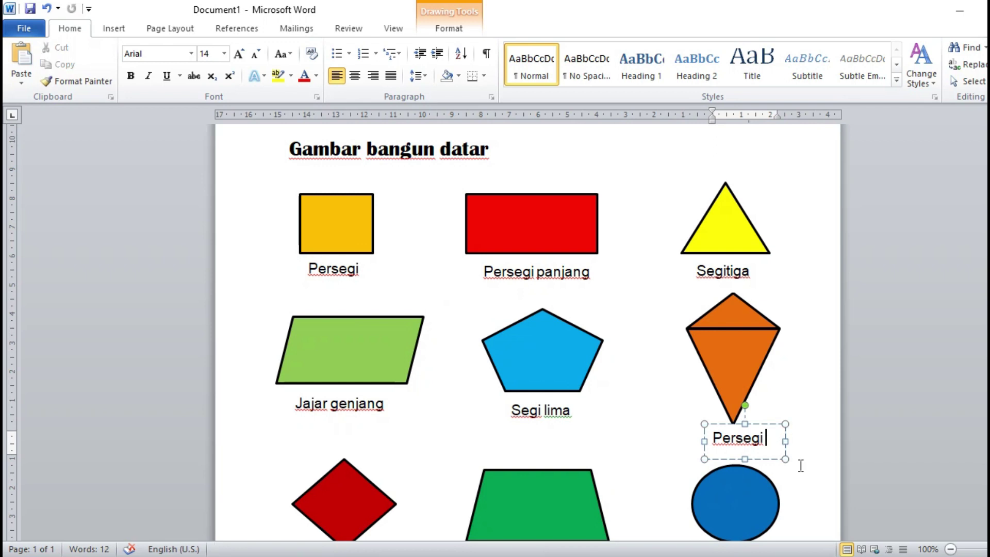
key(BackSpace)
key(BackSpace)
key(BackSpace)
key(BackSpace)
key(BackSpace)
key(BackSpace)
key(BackSpace)
text(layang-laya)
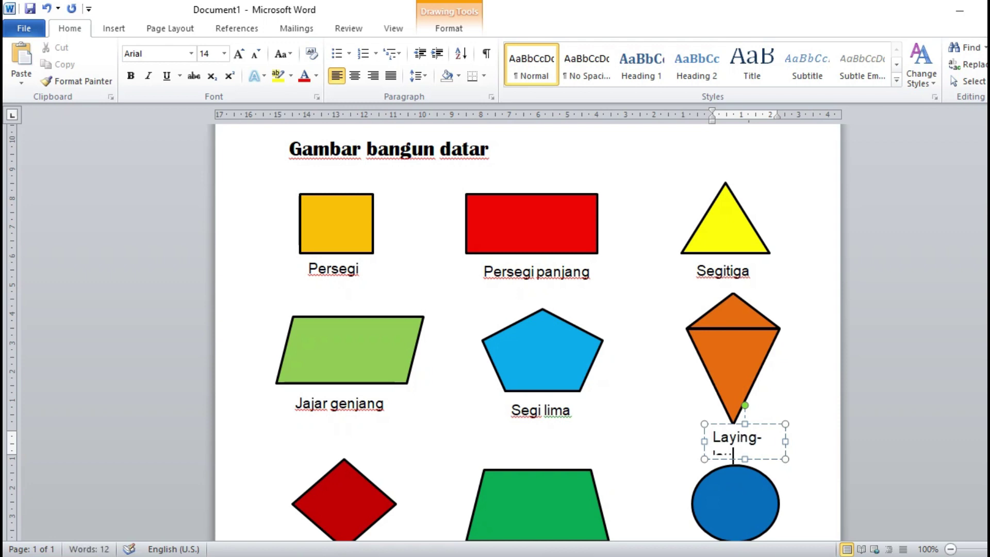
text(ng)
click(785, 441)
drag(808, 443, 809, 441)
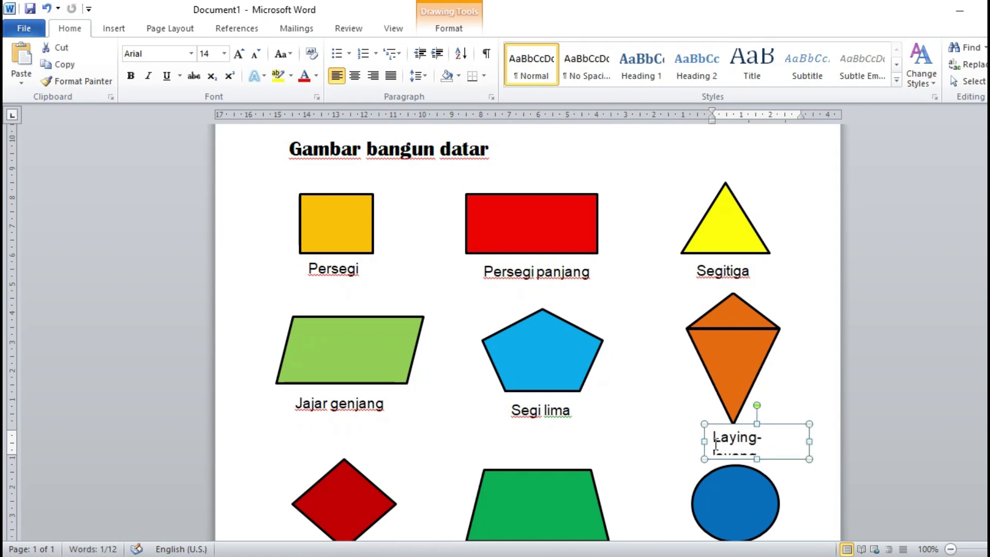
drag(704, 441, 688, 441)
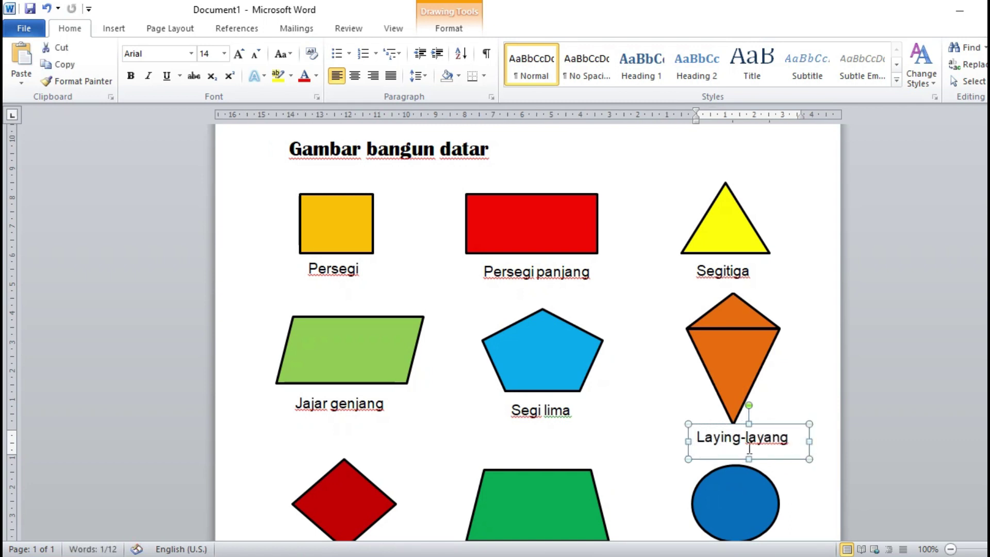
drag(773, 423, 769, 425)
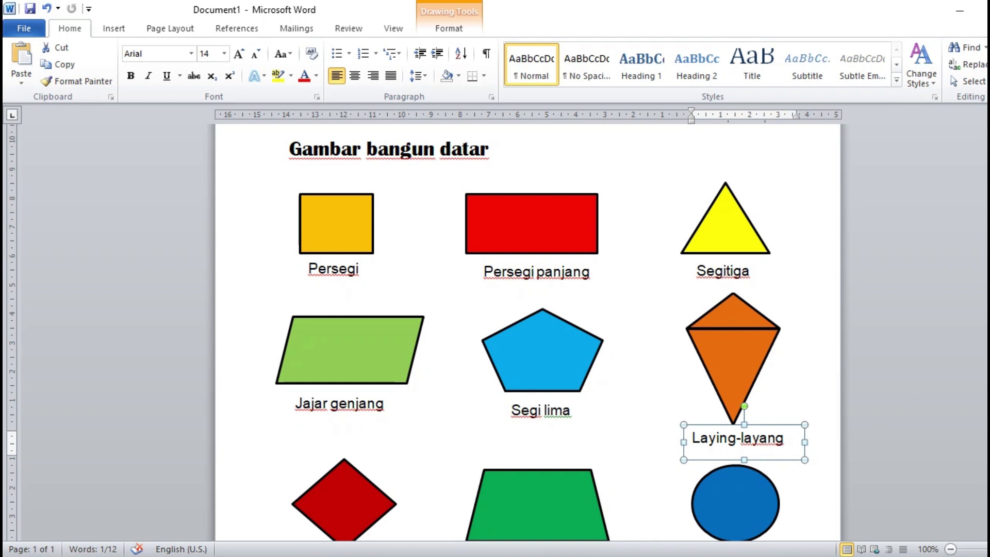
scroll(542, 252, down, 4)
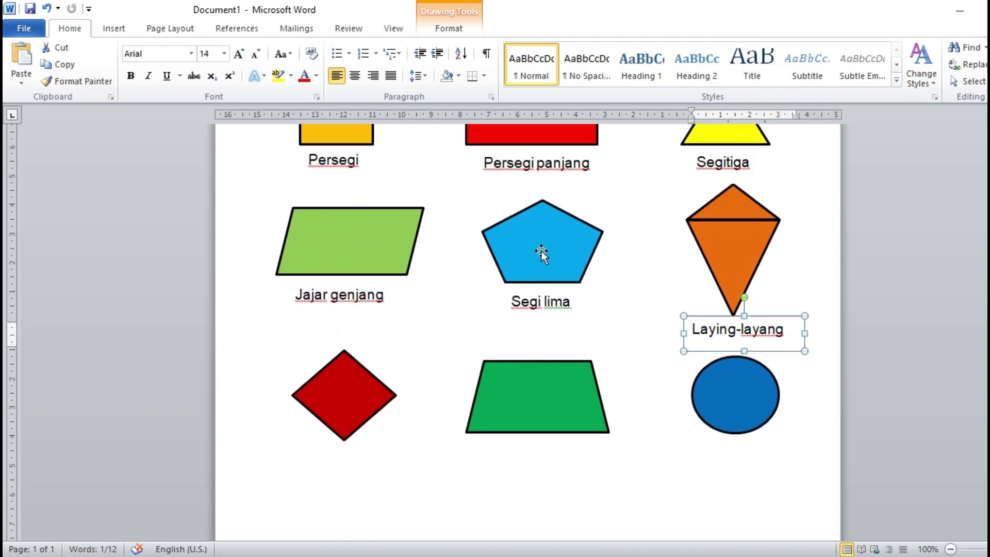
Step: Paste a Persegi copy under the red diamond, retype it 'belah ketupat', and widen it to one line
click(453, 338)
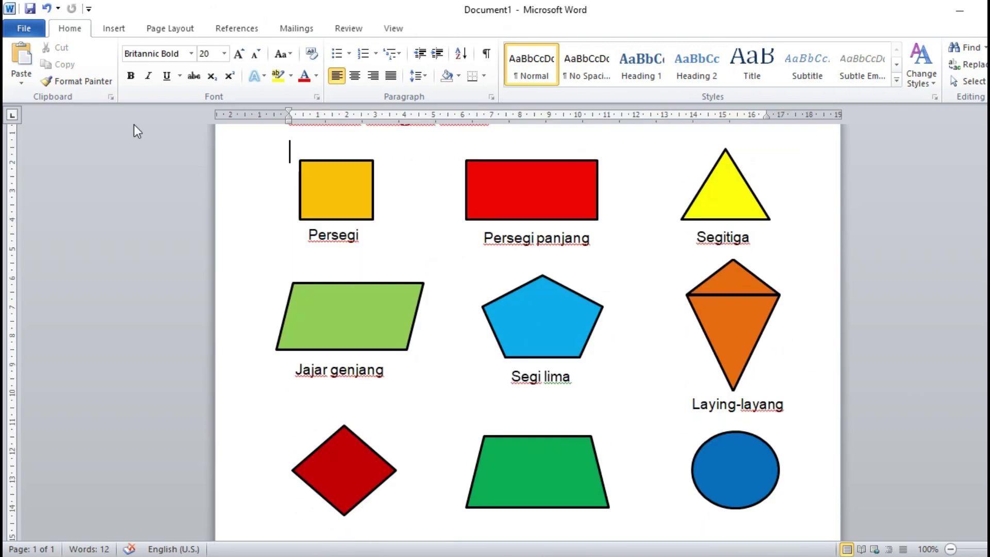
click(18, 60)
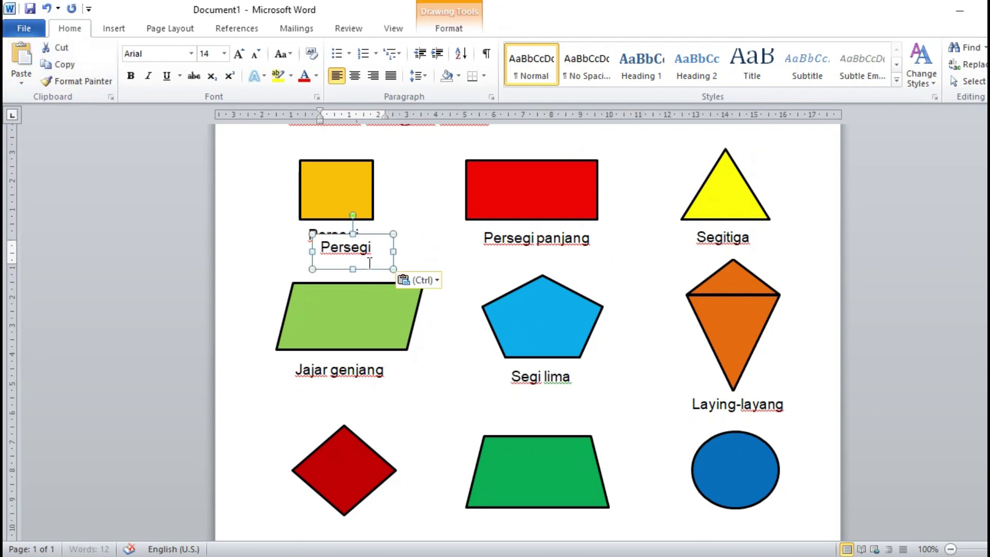
drag(374, 265, 364, 520)
key(BackSpace)
key(BackSpace)
key(BackSpace)
key(BackSpace)
key(BackSpace)
key(BackSpace)
key(BackSpace)
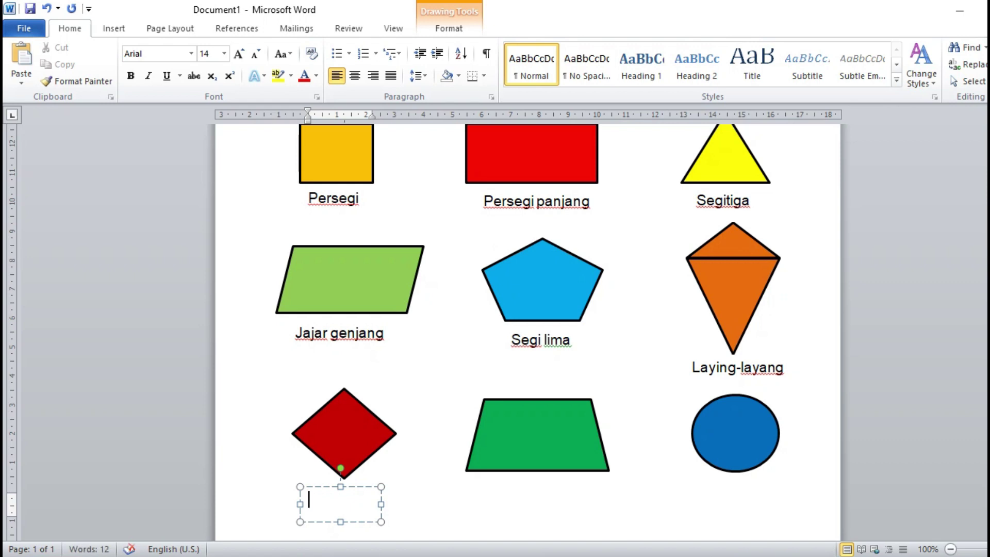
text(belah ket)
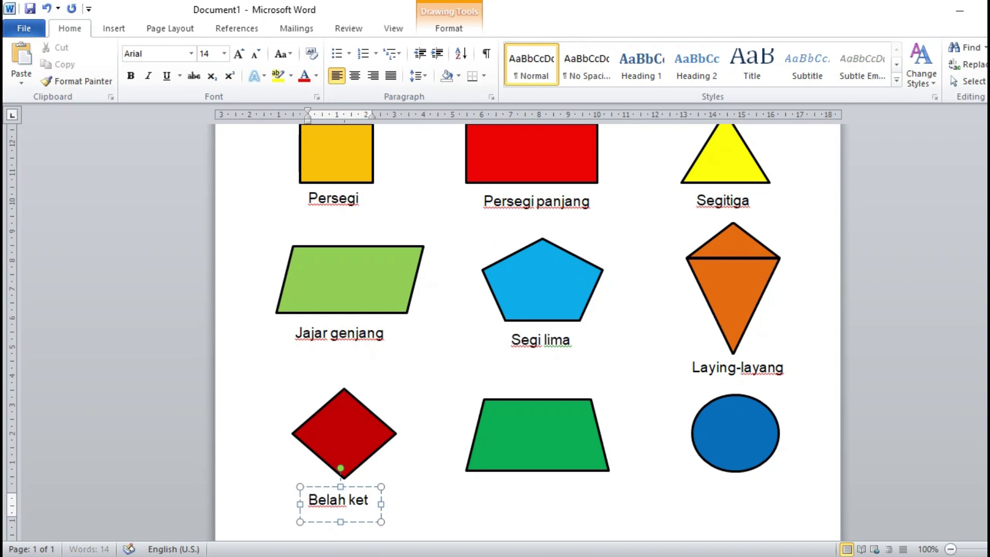
text(upat)
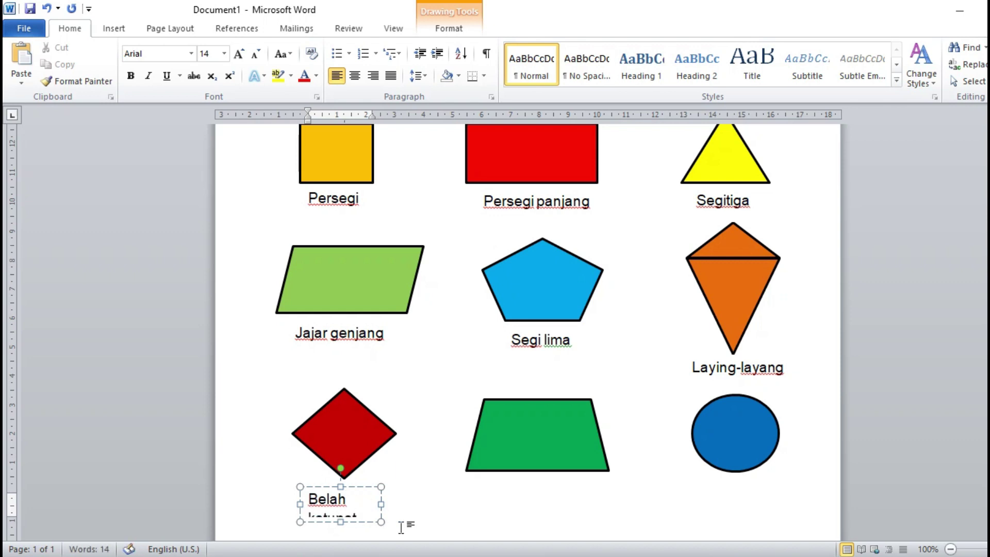
drag(386, 505, 414, 504)
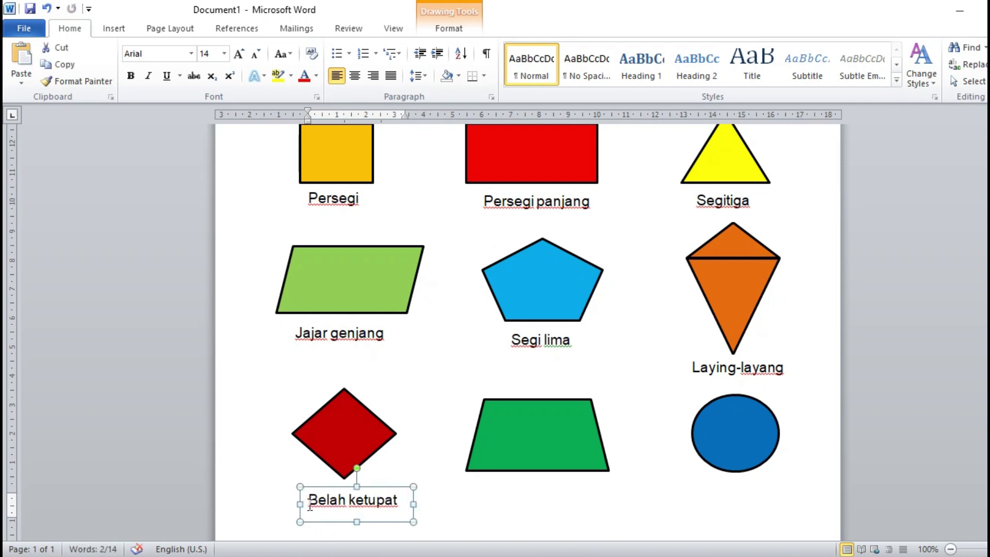
drag(299, 503, 291, 503)
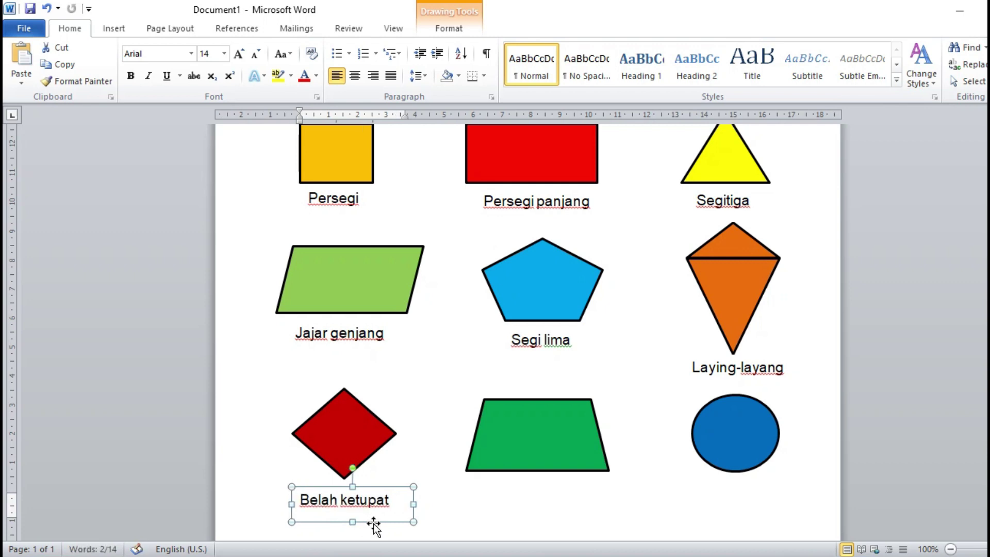
Step: Paste a Persegi label copy below the green trapezoid and retype it as 'trapesium'
click(435, 494)
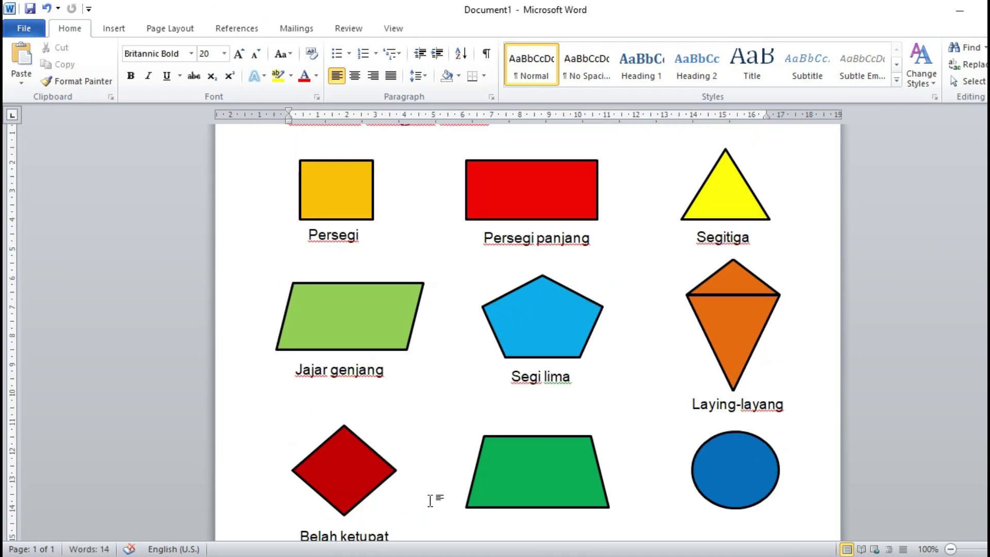
click(22, 66)
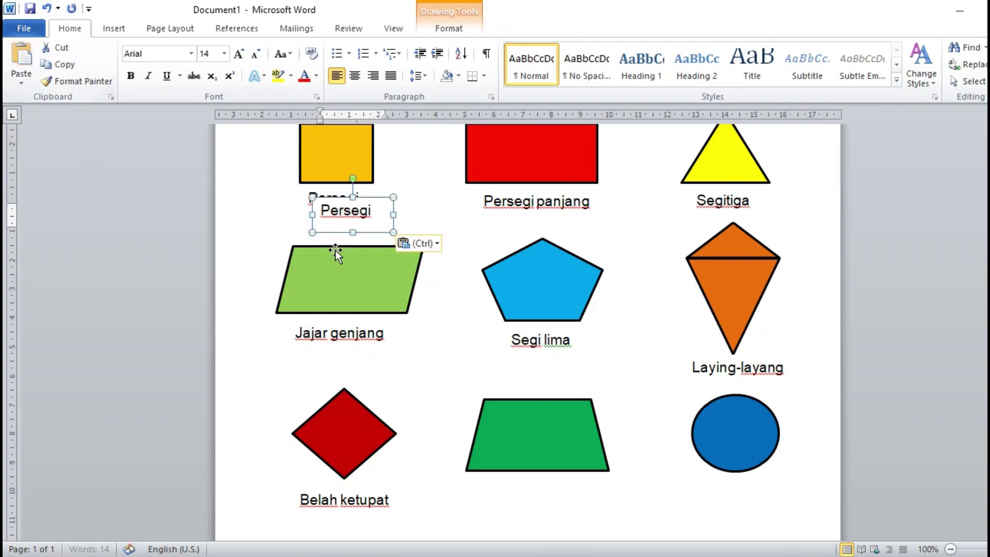
drag(336, 227, 518, 517)
click(563, 508)
key(BackSpace)
key(BackSpace)
key(BackSpace)
key(BackSpace)
key(BackSpace)
key(BackSpace)
key(BackSpace)
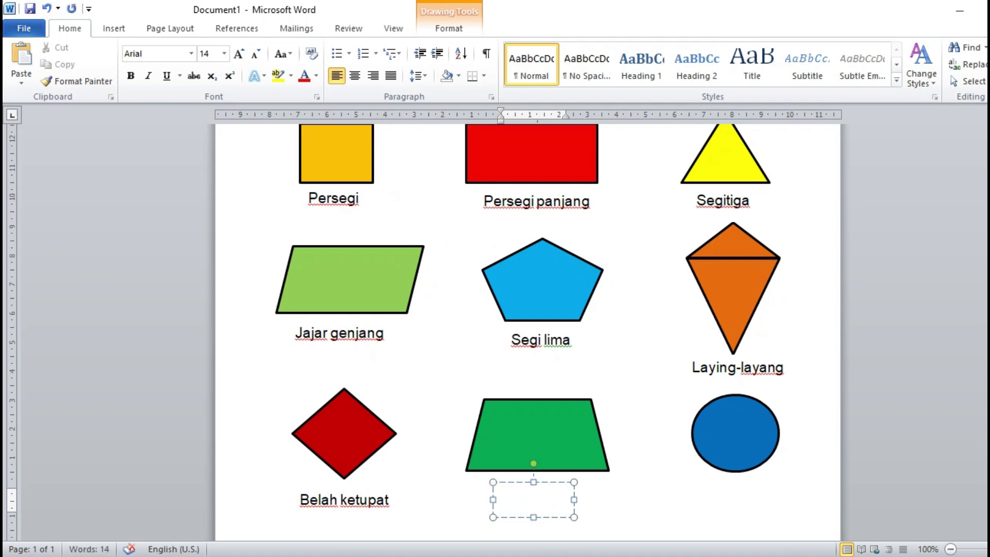
text(t)
text(rapesiu)
text(m)
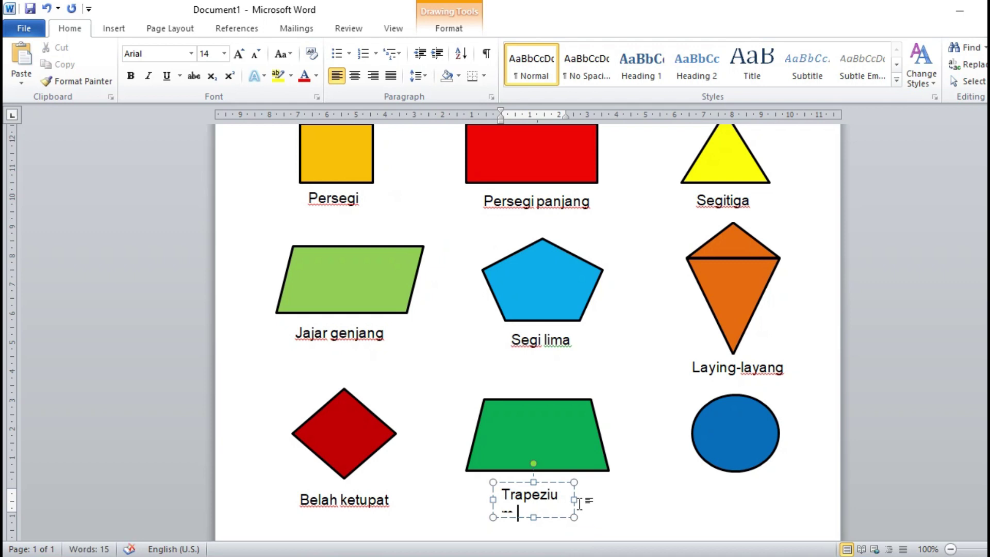
Step: Widen the Trapesium label to fit one line and correct its spelling
drag(574, 499, 596, 500)
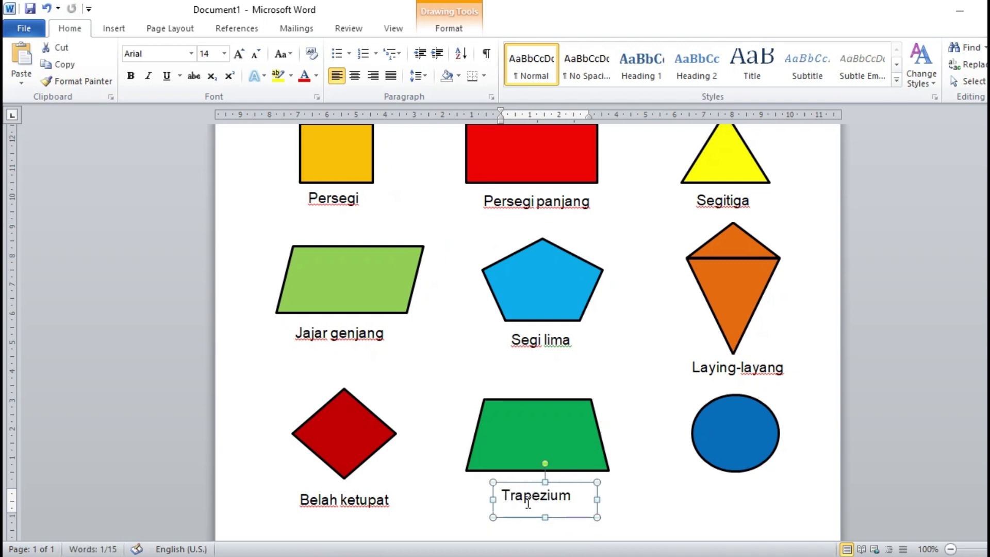
click(547, 498)
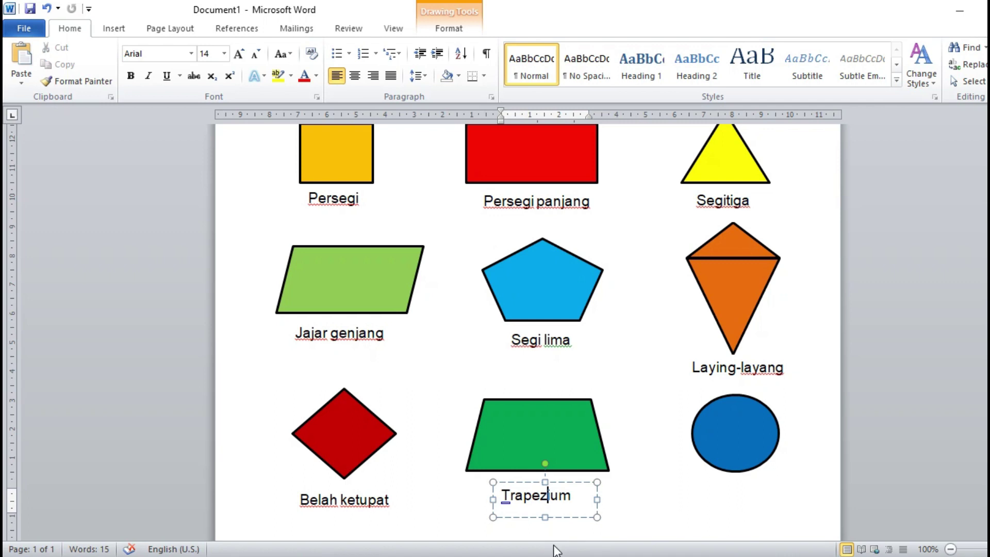
key(BackSpace)
text(s)
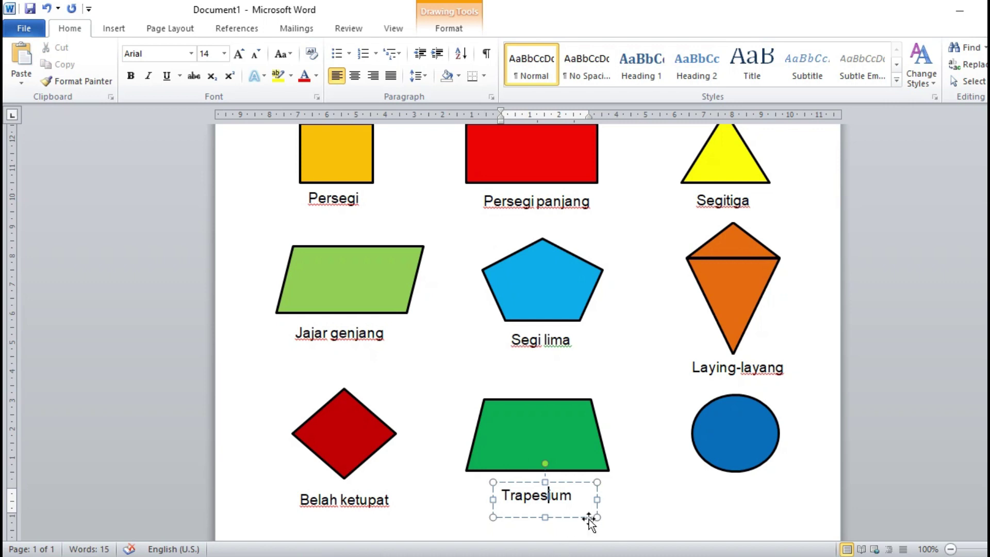
click(697, 512)
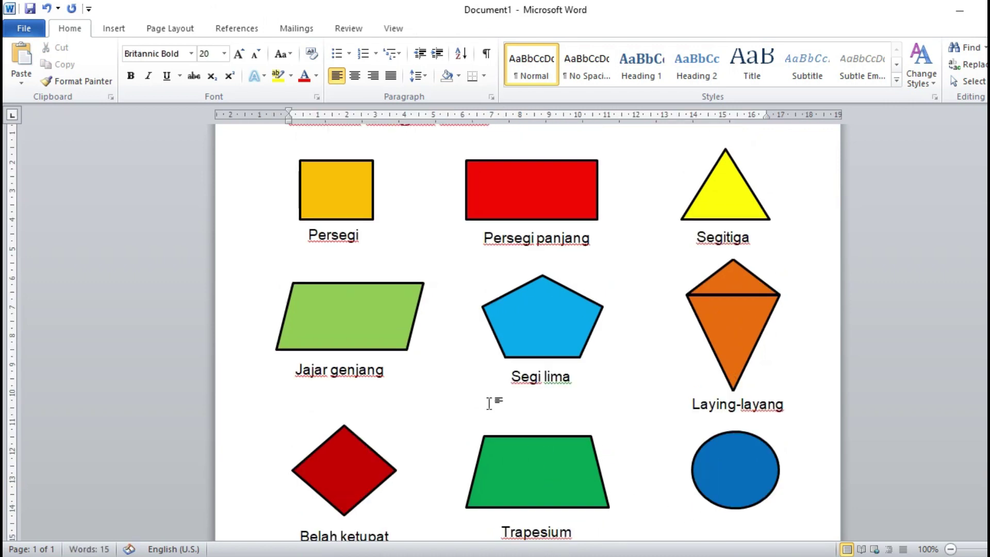
Step: Paste a Persegi copy below the blue circle and retype it as 'lingkaran'
click(22, 56)
scroll(365, 209, down, 3)
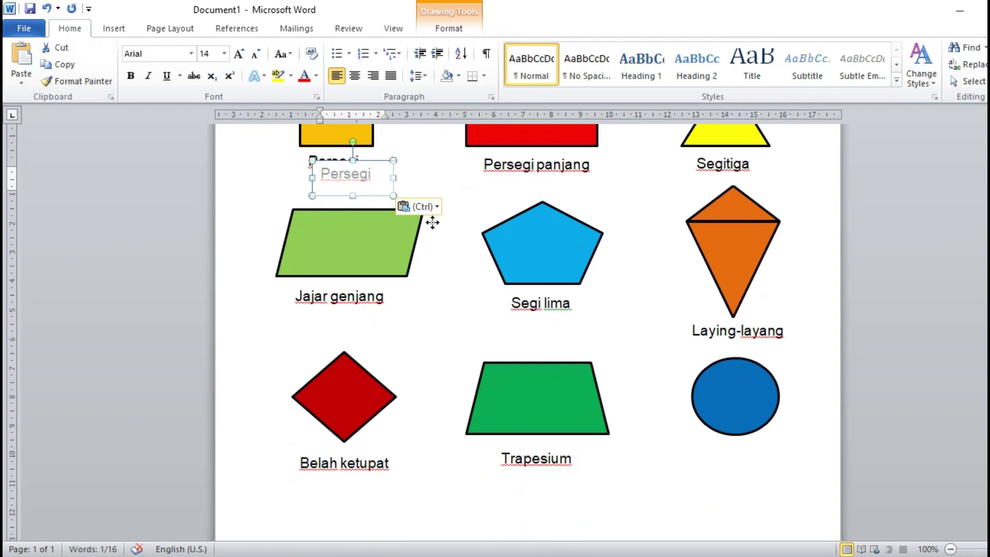
drag(740, 487, 773, 486)
click(766, 462)
key(BackSpace)
key(BackSpace)
key(BackSpace)
key(BackSpace)
key(BackSpace)
key(BackSpace)
key(BackSpace)
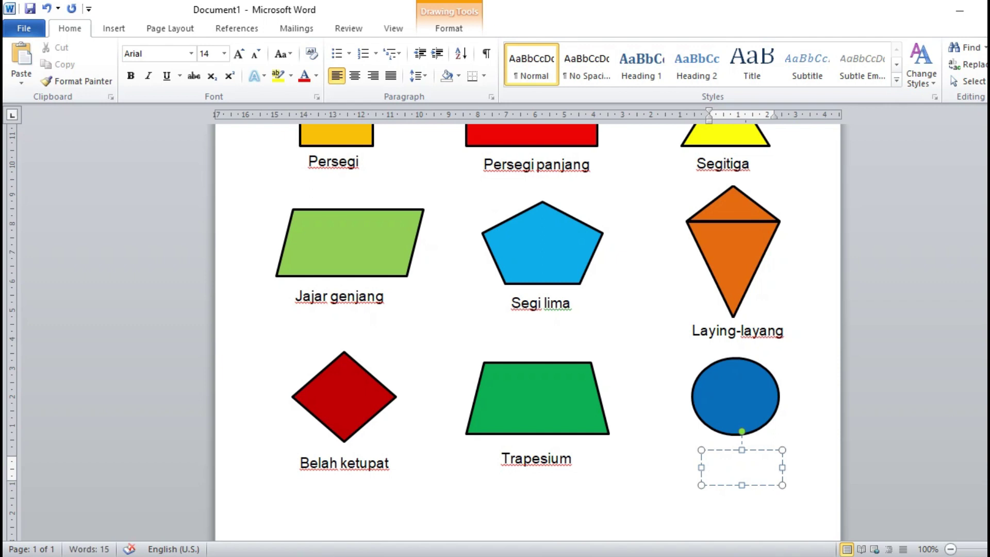
text(lingkaran)
click(805, 462)
Step: Bring up the Page Color palette on the Page Layout tab
scroll(804, 462, up, 3)
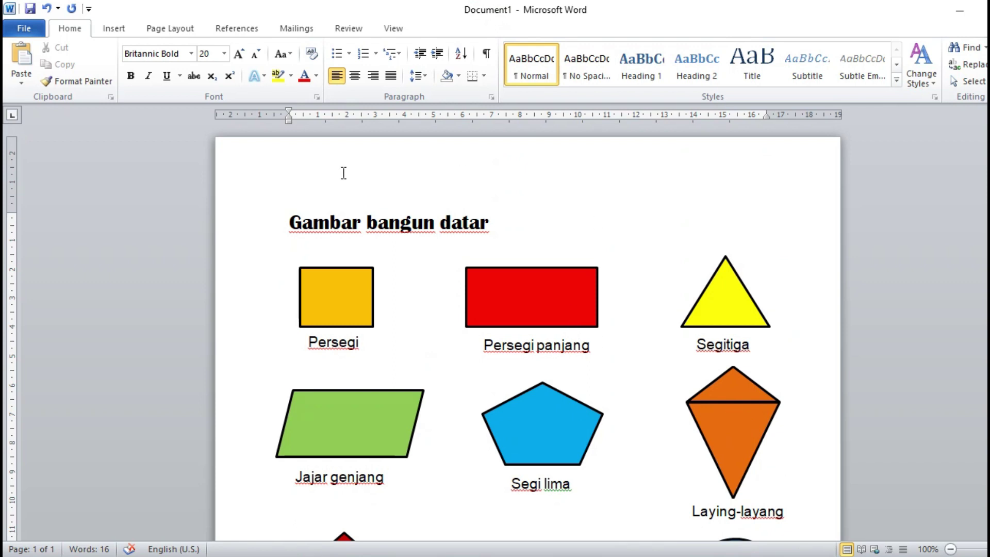
click(627, 183)
click(167, 29)
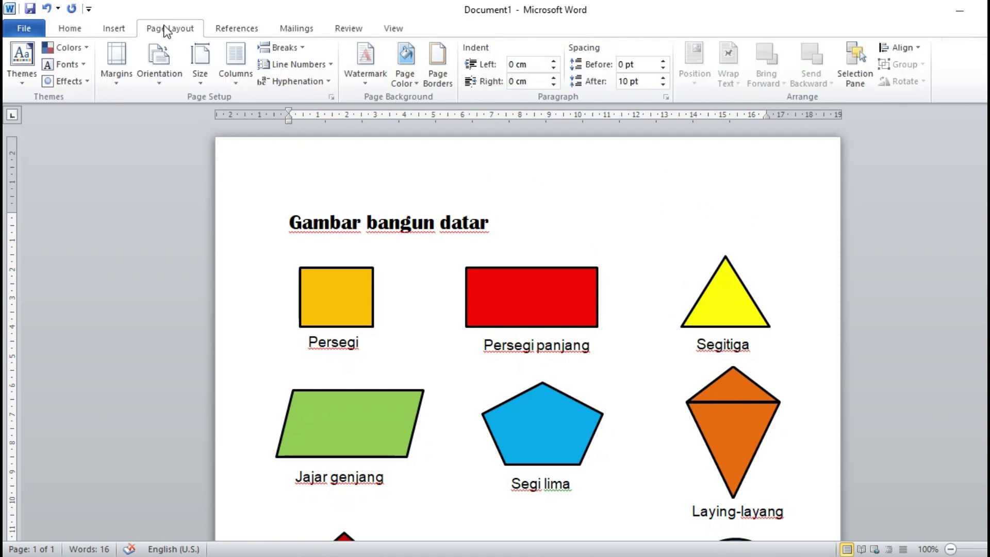
click(413, 81)
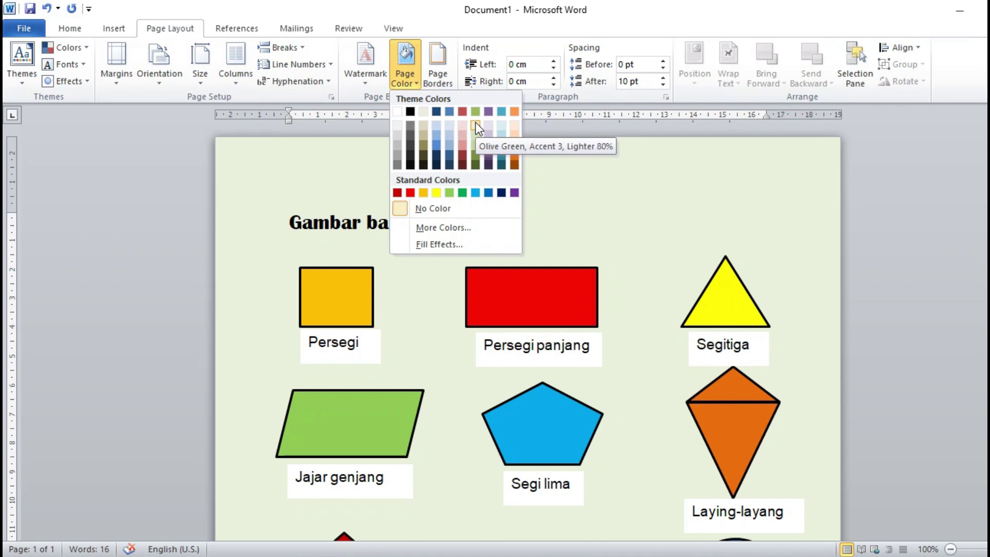
Step: Apply Olive Green, Accent 3, Lighter 80% as the page background colour
click(475, 125)
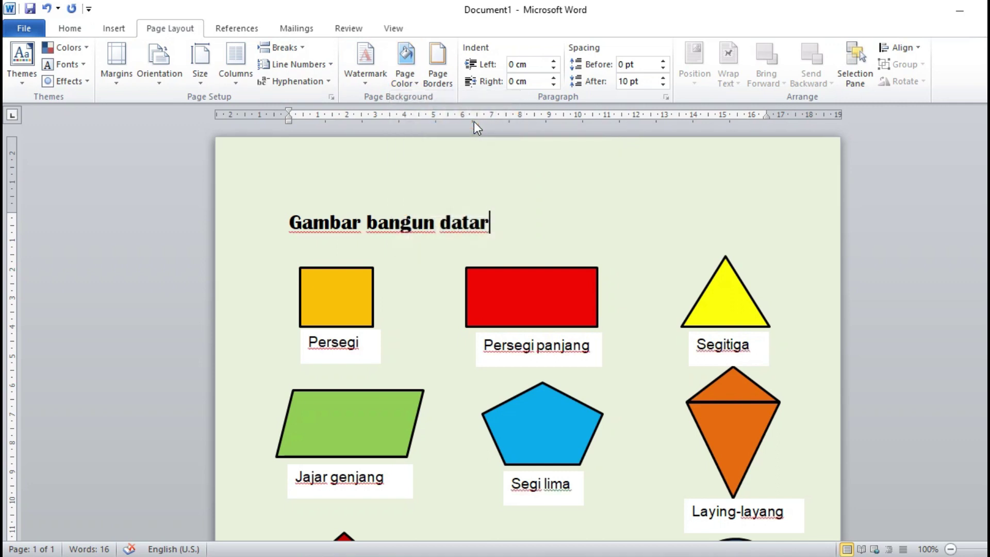
scroll(556, 229, down, 10)
scroll(557, 230, up, 8)
scroll(558, 230, up, 3)
scroll(616, 243, down, 2)
scroll(618, 257, up, 2)
Step: Frame the page with the balloon art border from Page Borders
click(440, 64)
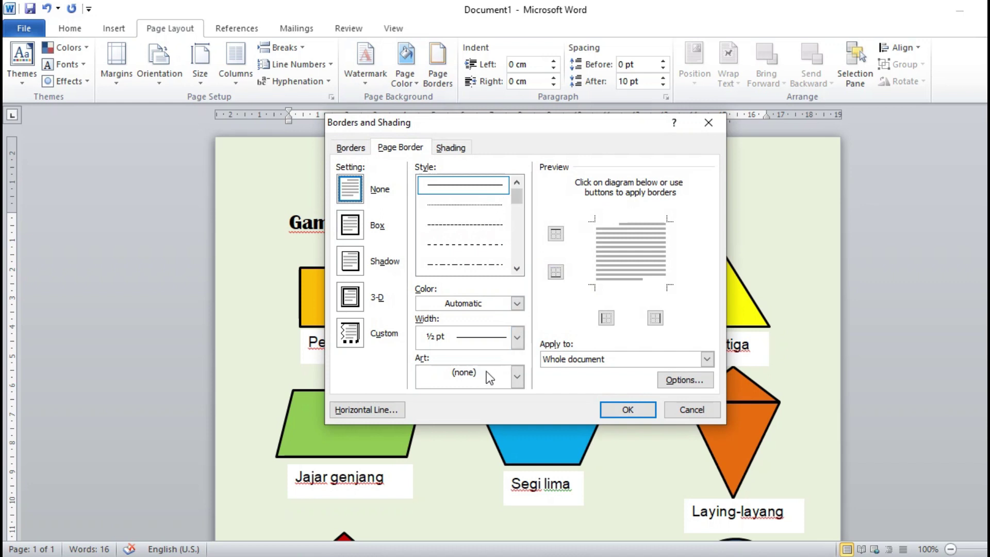
click(515, 381)
scroll(493, 422, down, 5)
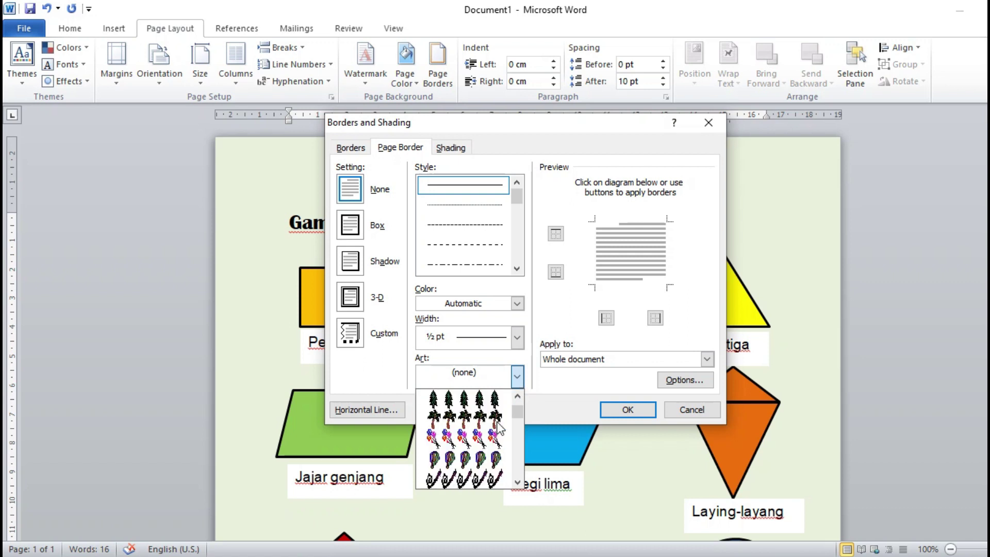
click(473, 421)
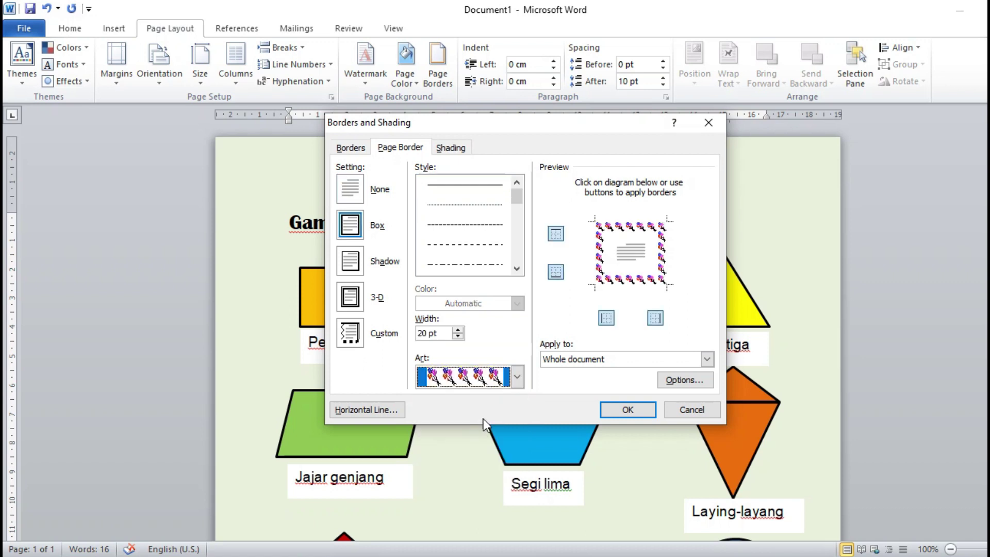
click(628, 409)
scroll(639, 407, down, 8)
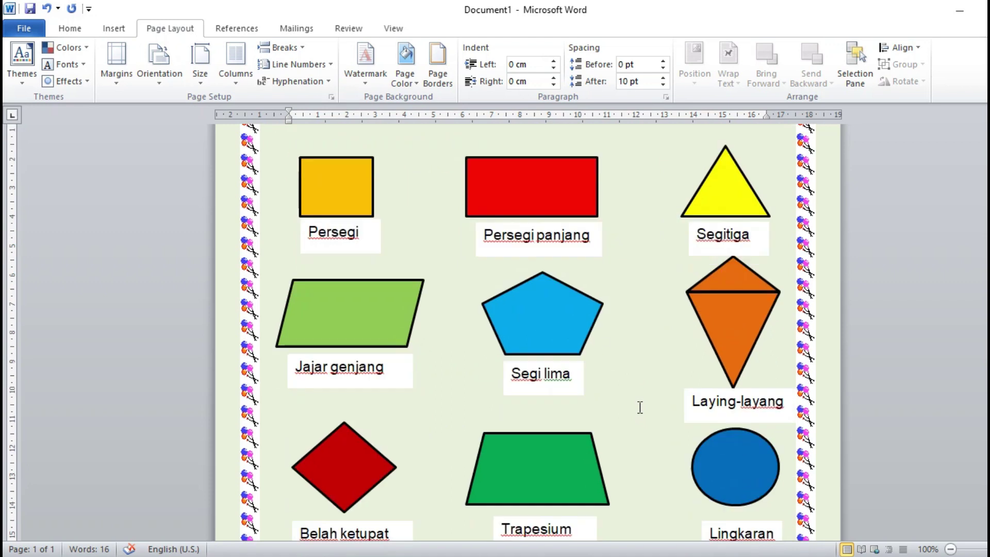
scroll(639, 407, down, 5)
scroll(640, 407, up, 13)
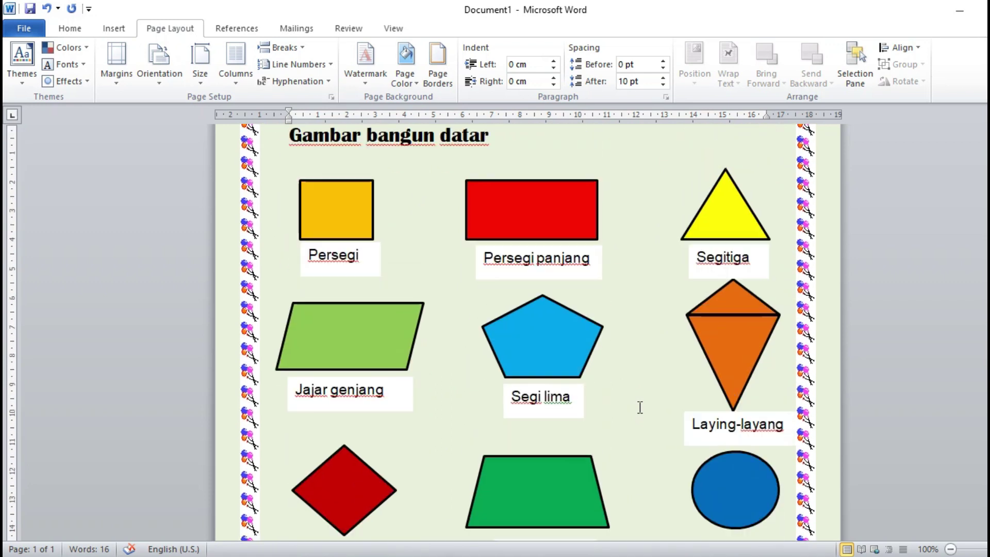
scroll(639, 408, down, 12)
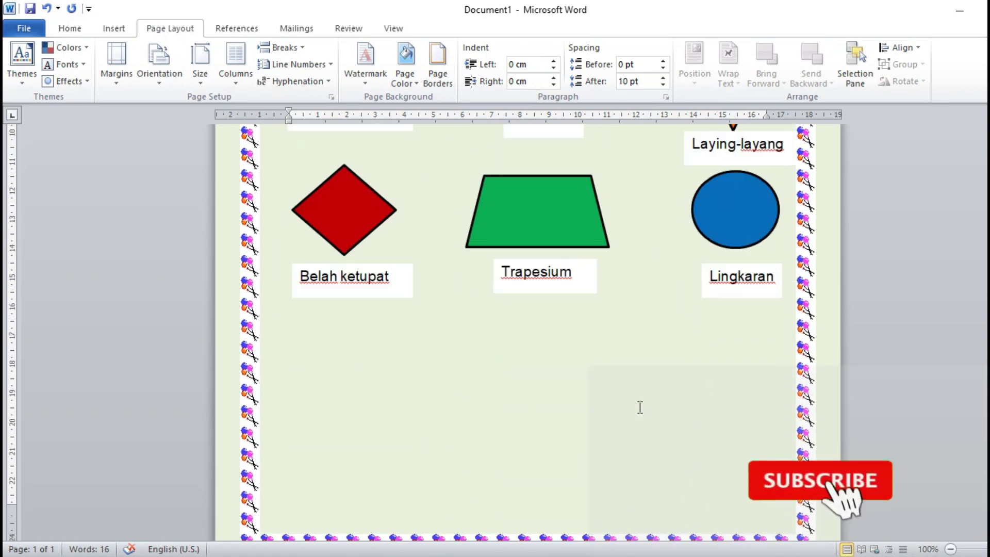
scroll(642, 406, up, 6)
scroll(642, 406, up, 3)
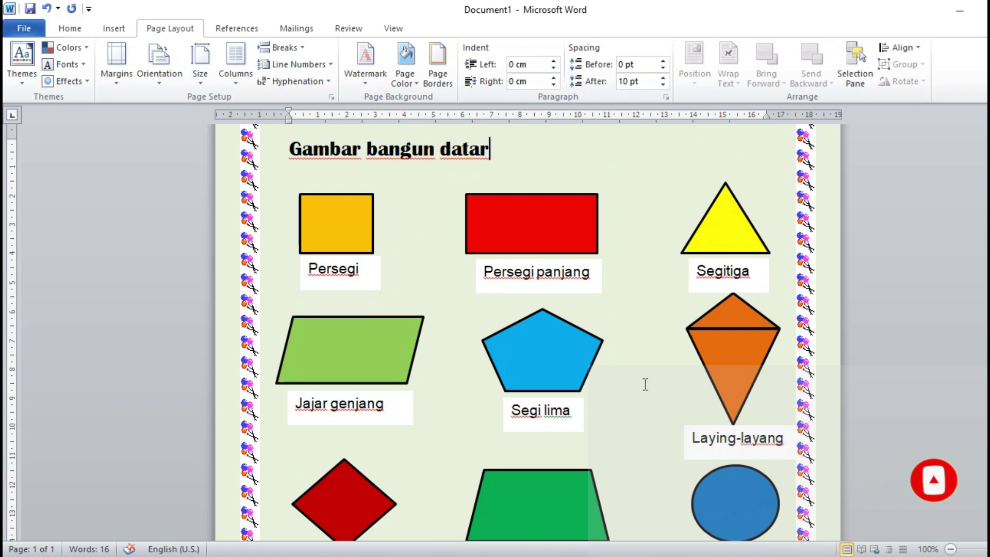
scroll(645, 384, down, 3)
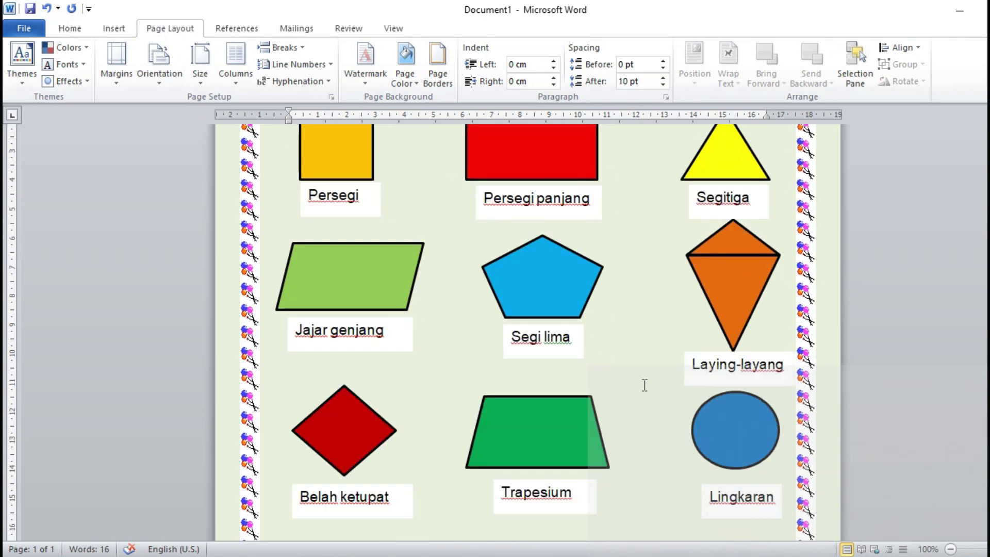
scroll(645, 384, up, 3)
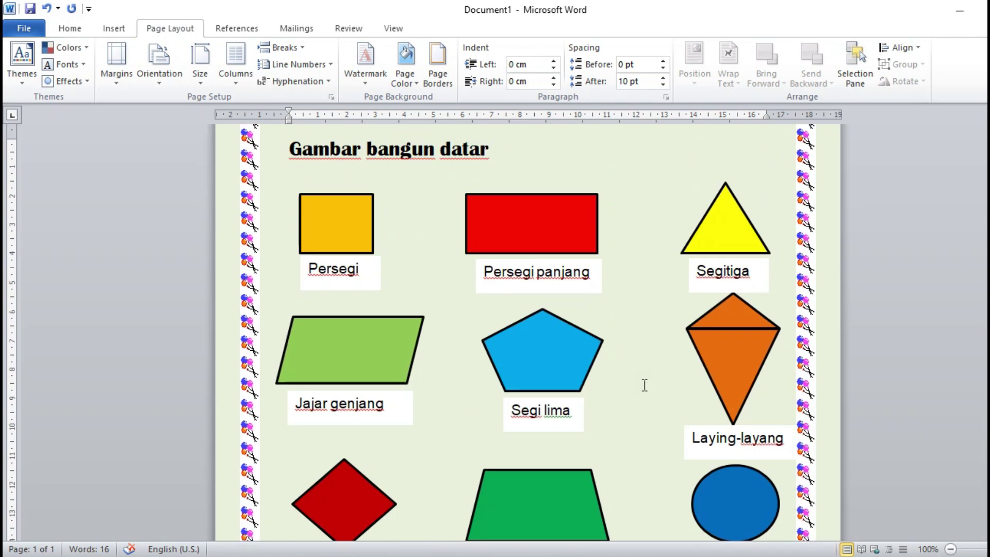